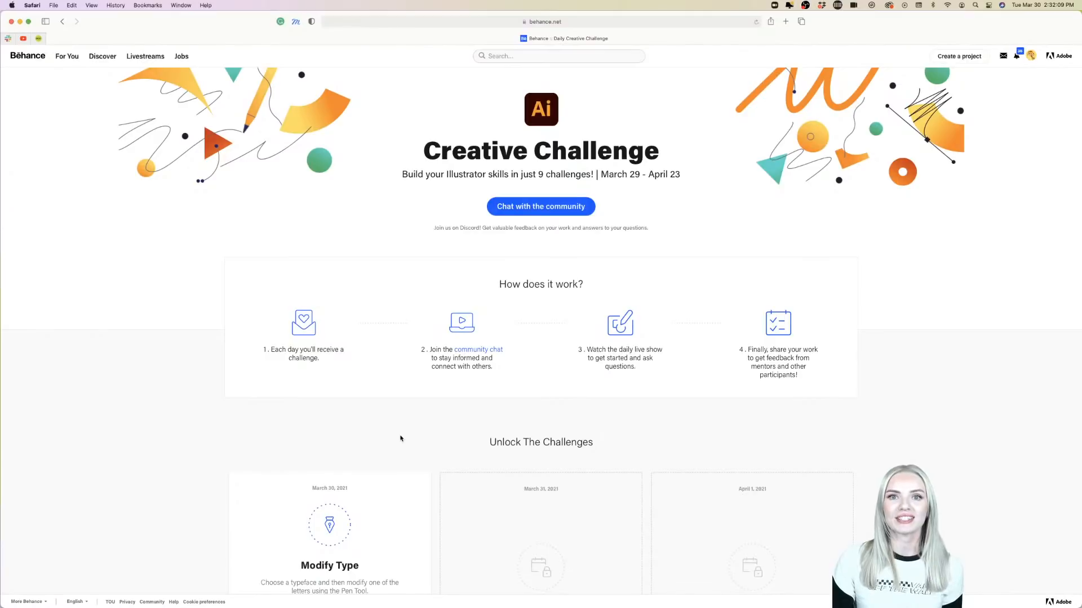
- Look through the Illustrator Creative Challenge page, including the past challenges and the Modify Type challenge card
{"action": "scroll", "coordinate": [401, 438], "scroll_direction": "down", "scroll_amount": 15}
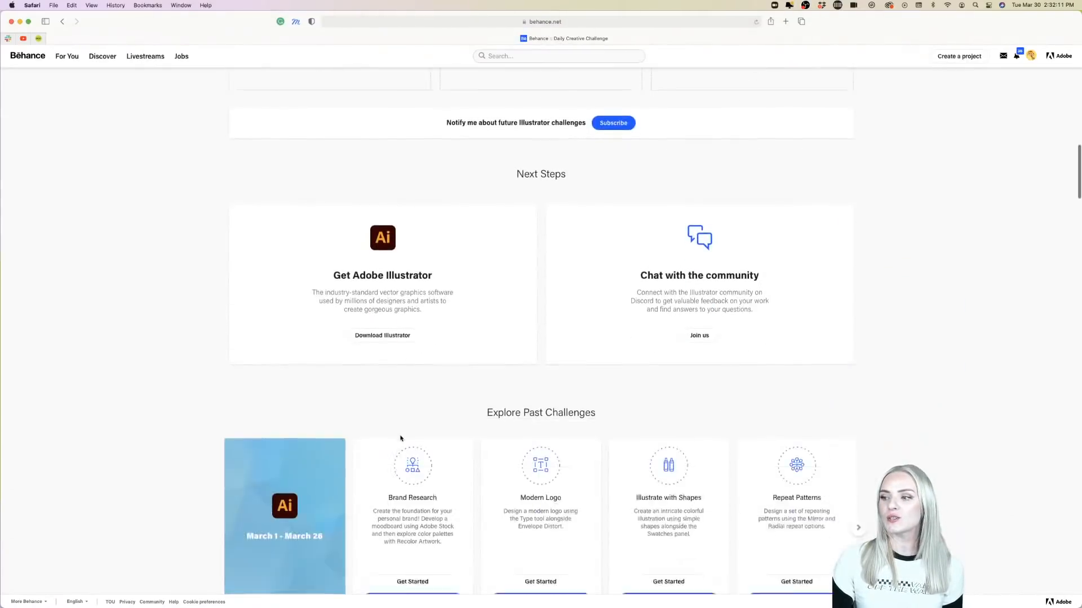
{"action": "scroll", "coordinate": [400, 438], "scroll_direction": "down", "scroll_amount": 6}
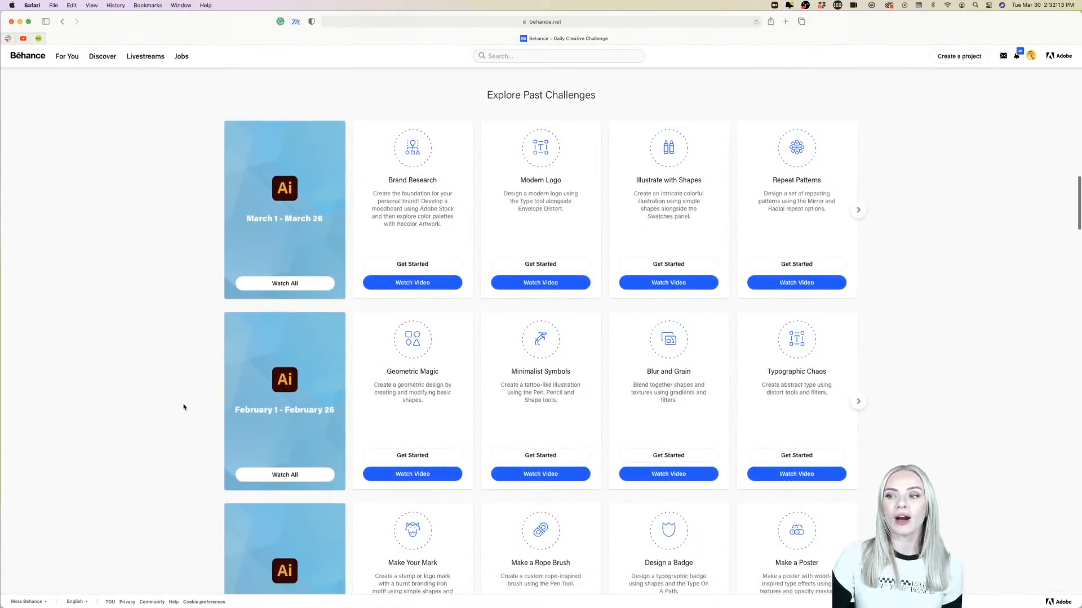
{"action": "scroll", "coordinate": [183, 407], "scroll_direction": "up", "scroll_amount": 20}
{"action": "scroll", "coordinate": [183, 407], "scroll_direction": "down", "scroll_amount": 6}
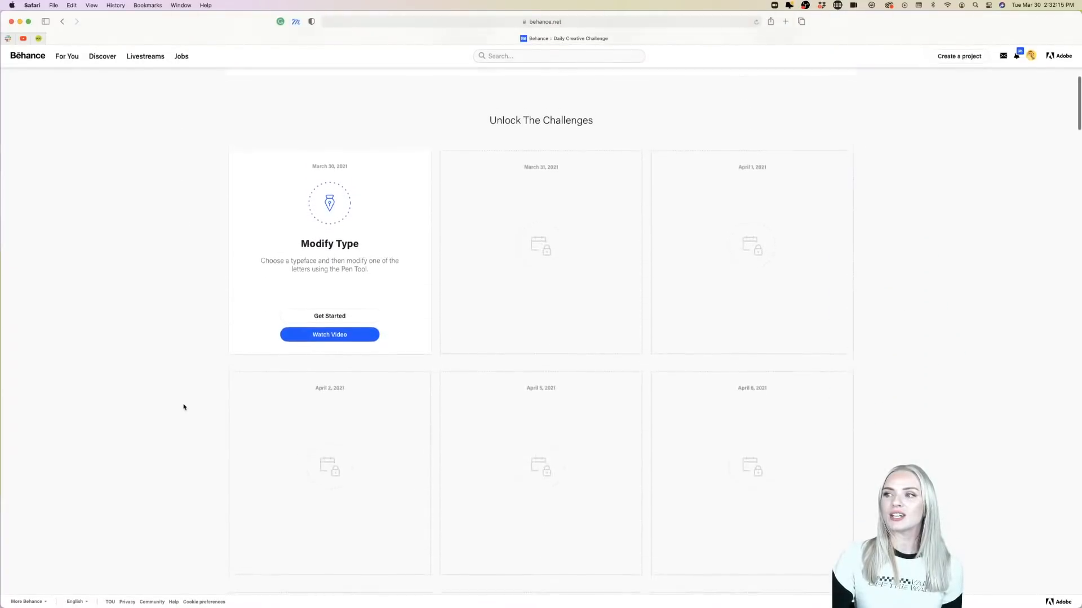
{"action": "scroll", "coordinate": [183, 406], "scroll_direction": "up", "scroll_amount": 1}
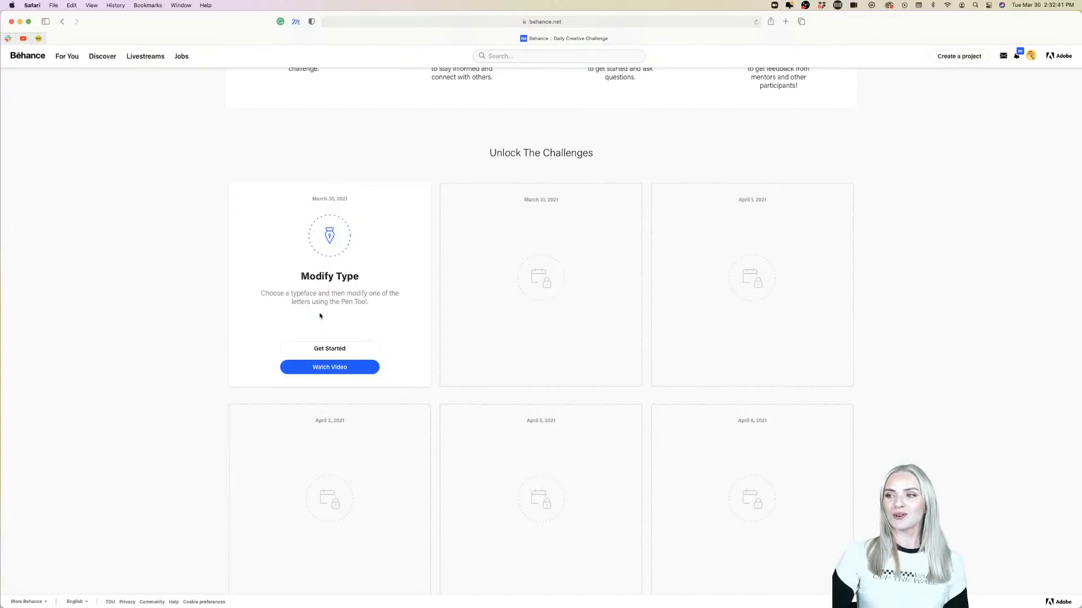
{"action": "scroll", "coordinate": [200, 249], "scroll_direction": "up", "scroll_amount": 5}
{"action": "scroll", "coordinate": [200, 253], "scroll_direction": "down", "scroll_amount": 1}
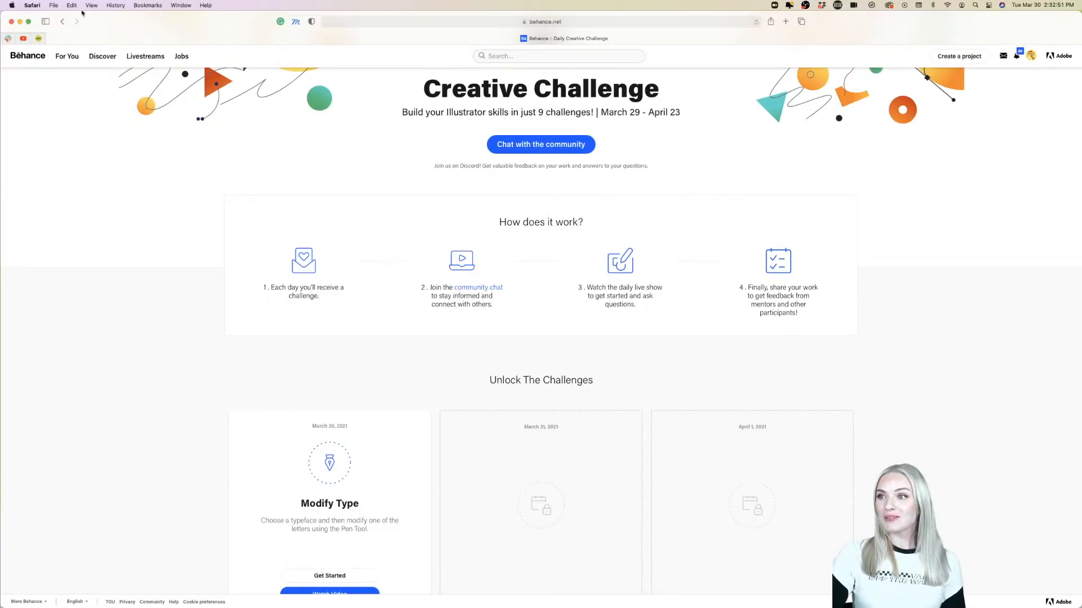
{"action": "scroll", "coordinate": [284, 394], "scroll_direction": "down", "scroll_amount": 5}
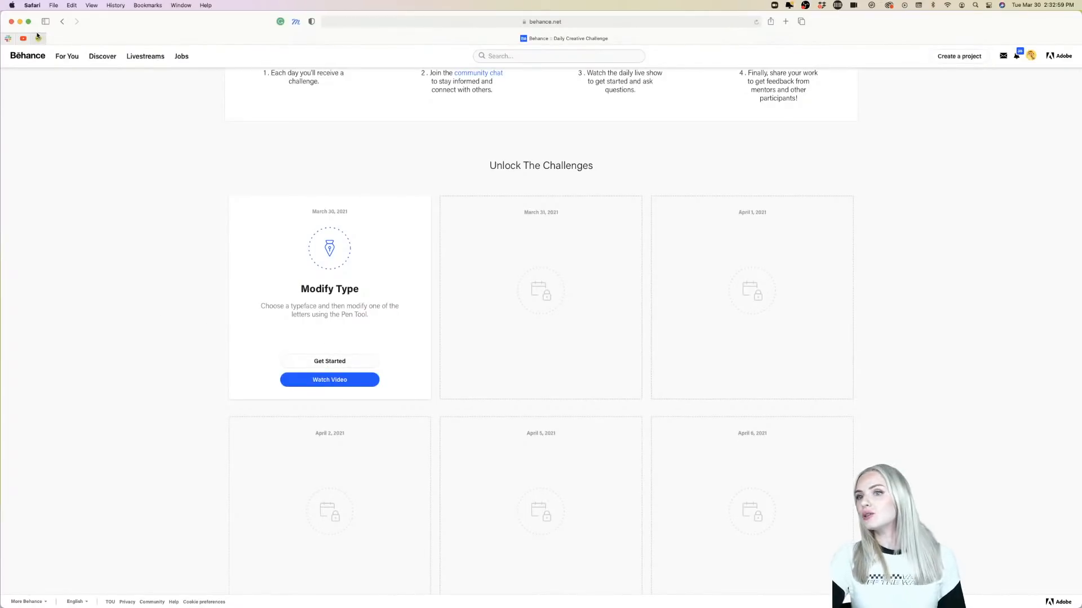
- Switch to Adobe Illustrator and select the R above the ORIGINAL label on the Modify a Letter artboard
{"action": "left_click", "coordinate": [20, 21]}
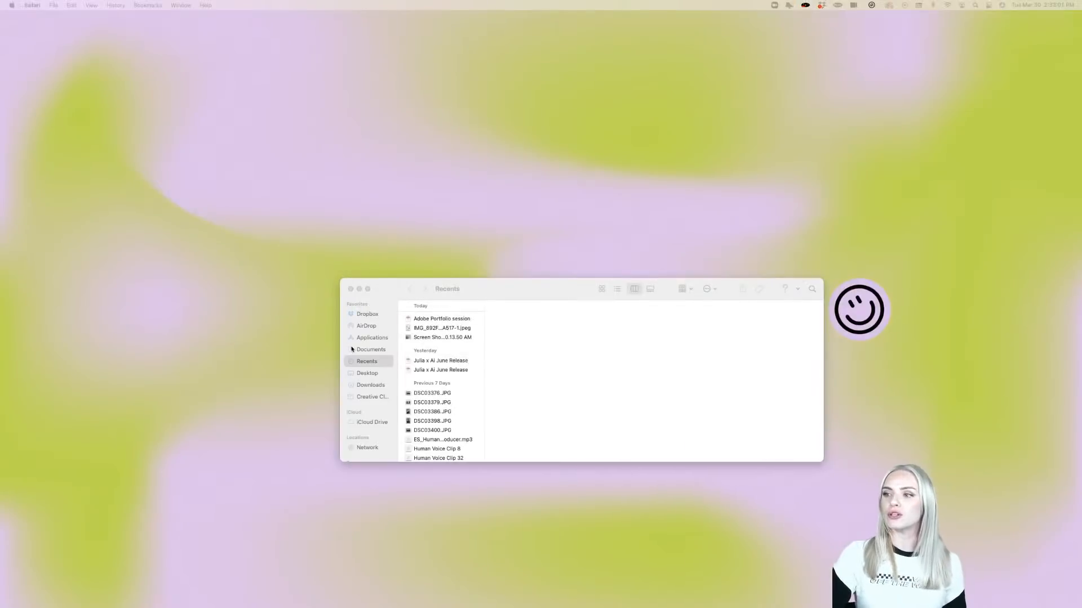
{"action": "left_click", "coordinate": [283, 594]}
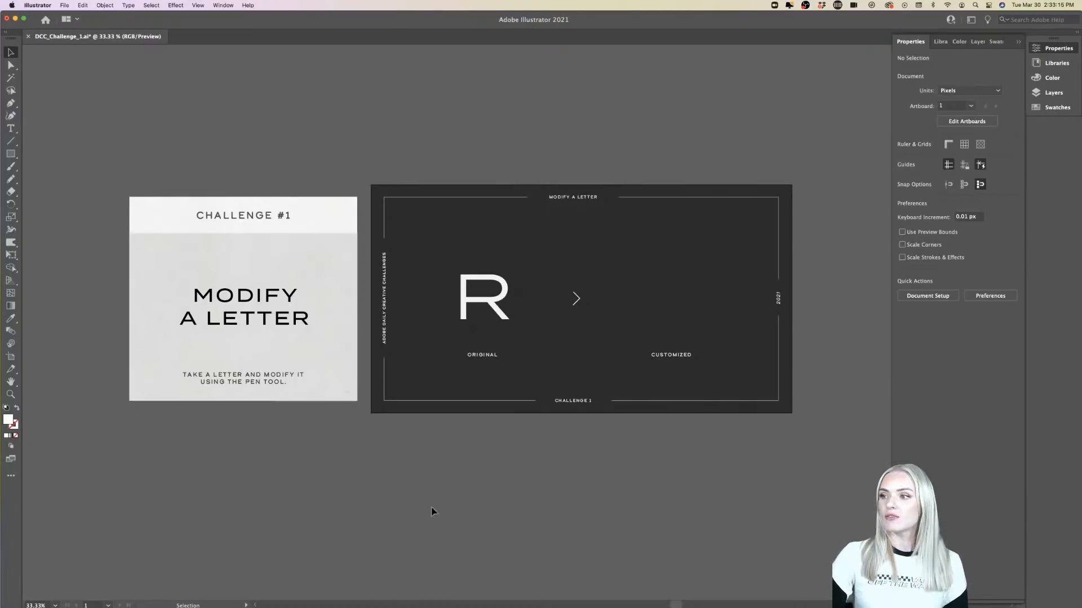
{"action": "scroll", "coordinate": [629, 473], "scroll_direction": "right", "scroll_amount": 3}
{"action": "scroll", "coordinate": [538, 256], "scroll_direction": "up", "scroll_amount": 2}
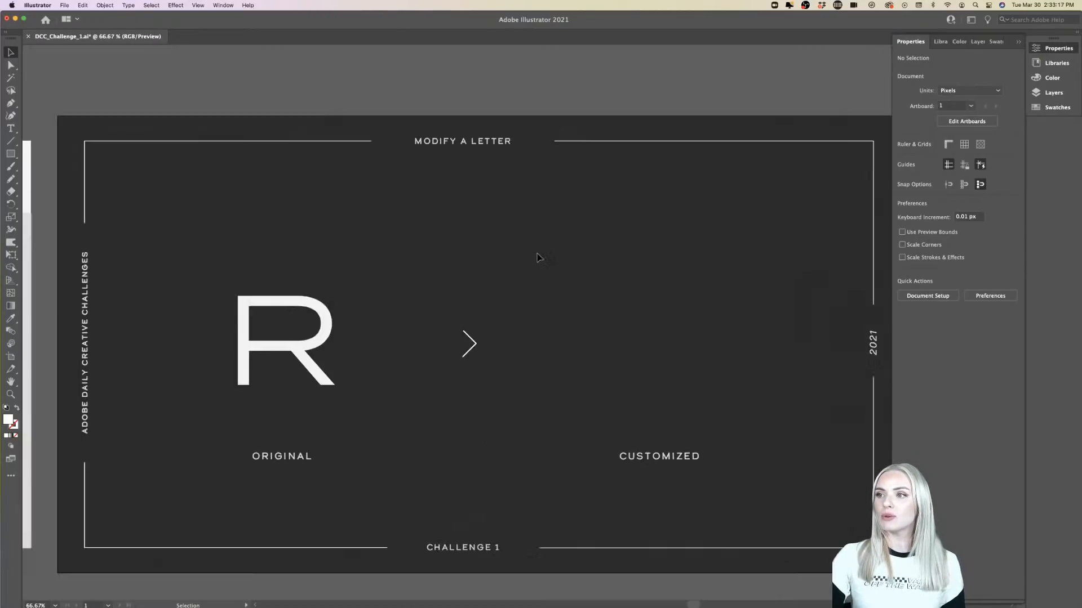
{"action": "scroll", "coordinate": [537, 256], "scroll_direction": "right", "scroll_amount": 2}
{"action": "scroll", "coordinate": [383, 345], "scroll_direction": "left", "scroll_amount": 2}
{"action": "left_click", "coordinate": [376, 345]}
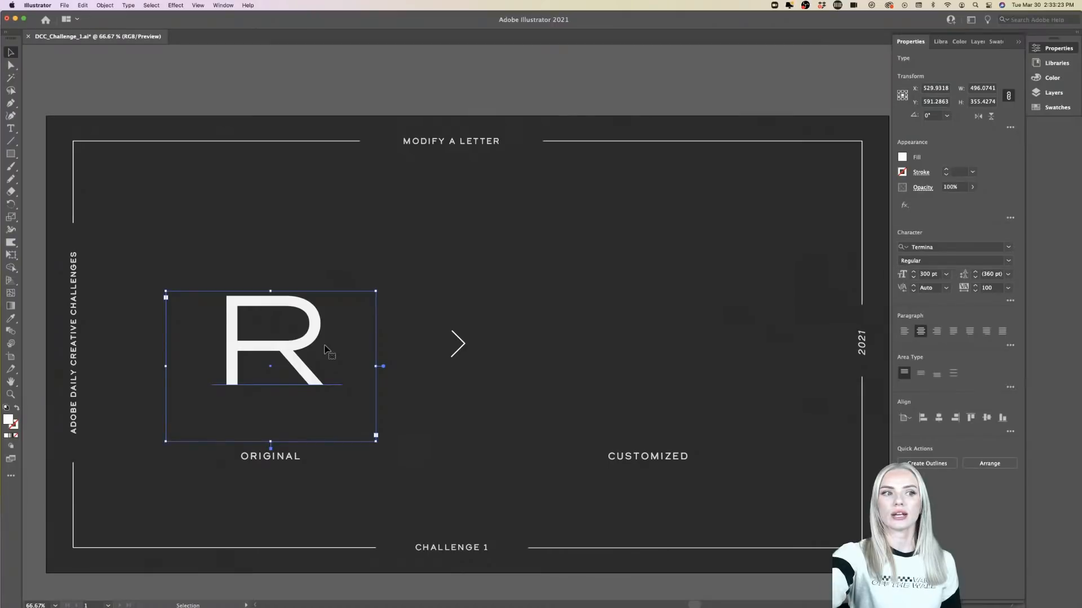
- Create a text area above the CUSTOMIZED label and replace its placeholder text with the letter G
{"action": "left_click", "coordinate": [10, 129]}
{"action": "left_click_drag", "start_coordinate": [563, 232], "coordinate": [814, 424]}
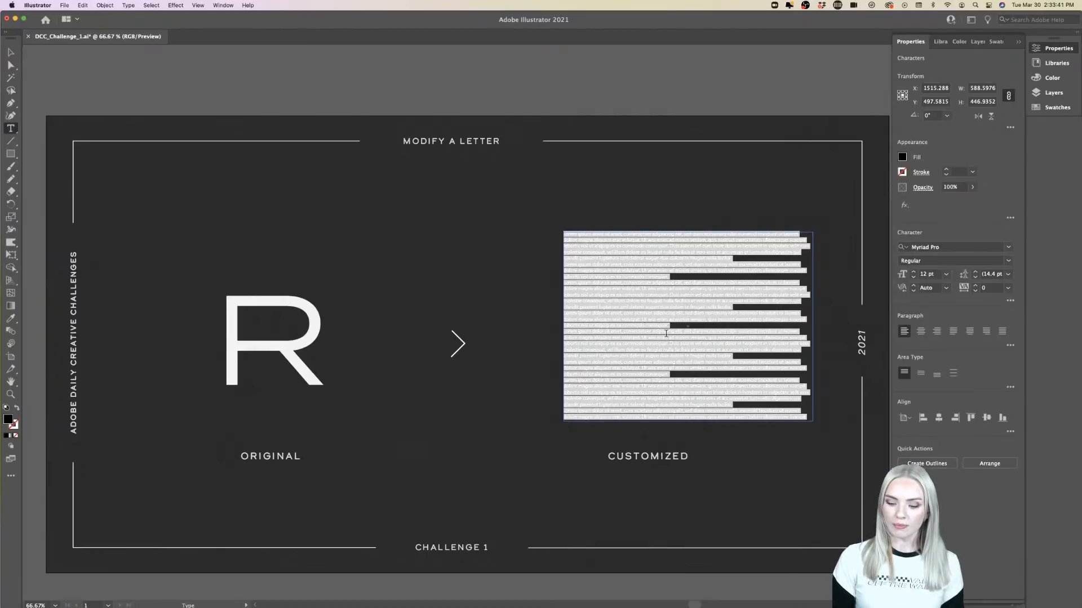
{"action": "key", "text": "BackSpace"}
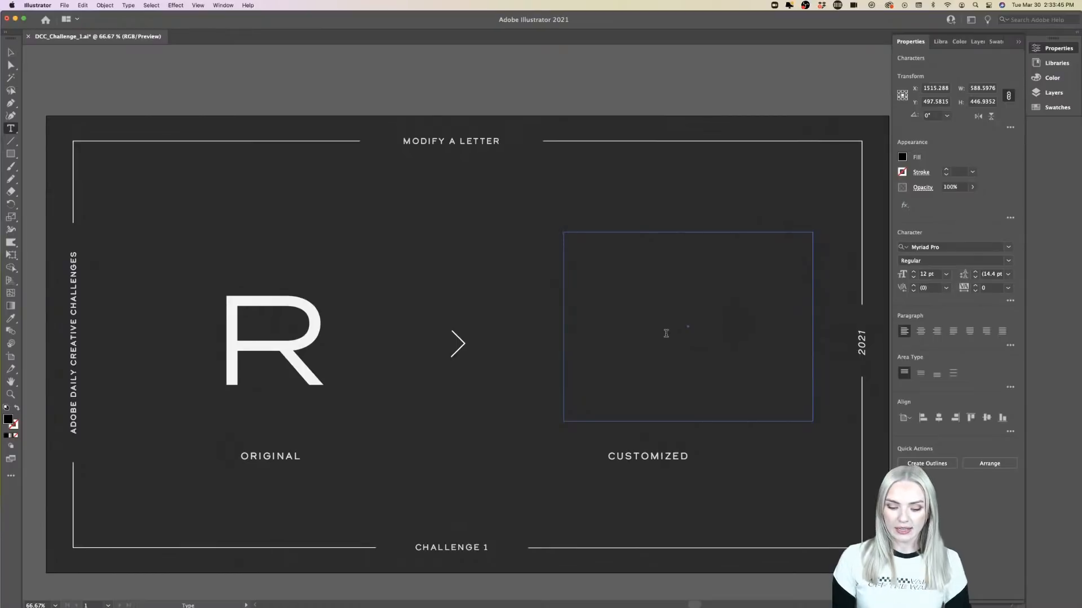
{"action": "left_click", "coordinate": [567, 234]}
{"action": "scroll", "coordinate": [573, 228], "scroll_direction": "up", "scroll_amount": 5}
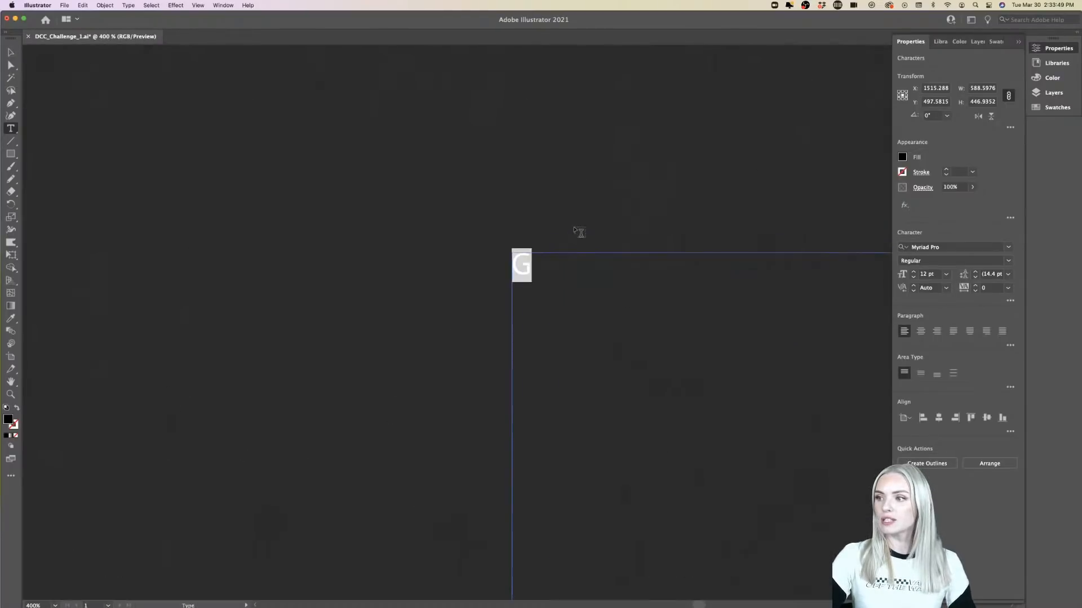
- Set the G's font size to 72 pt and its fill colour to white (ffffff)
{"action": "left_click", "coordinate": [947, 274]}
{"action": "left_click", "coordinate": [961, 462]}
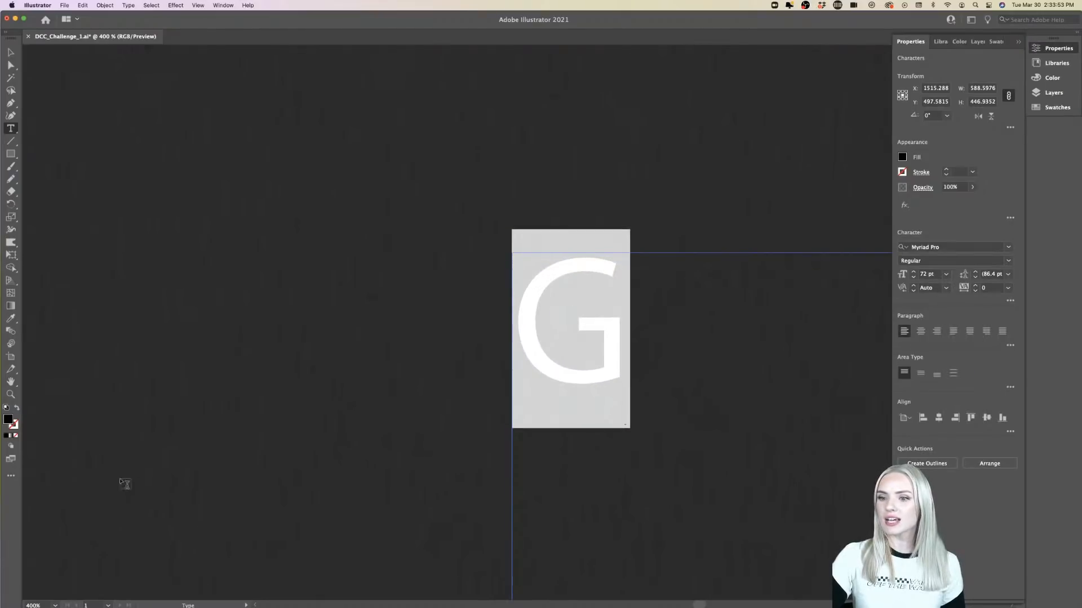
{"action": "double_click", "coordinate": [7, 420]}
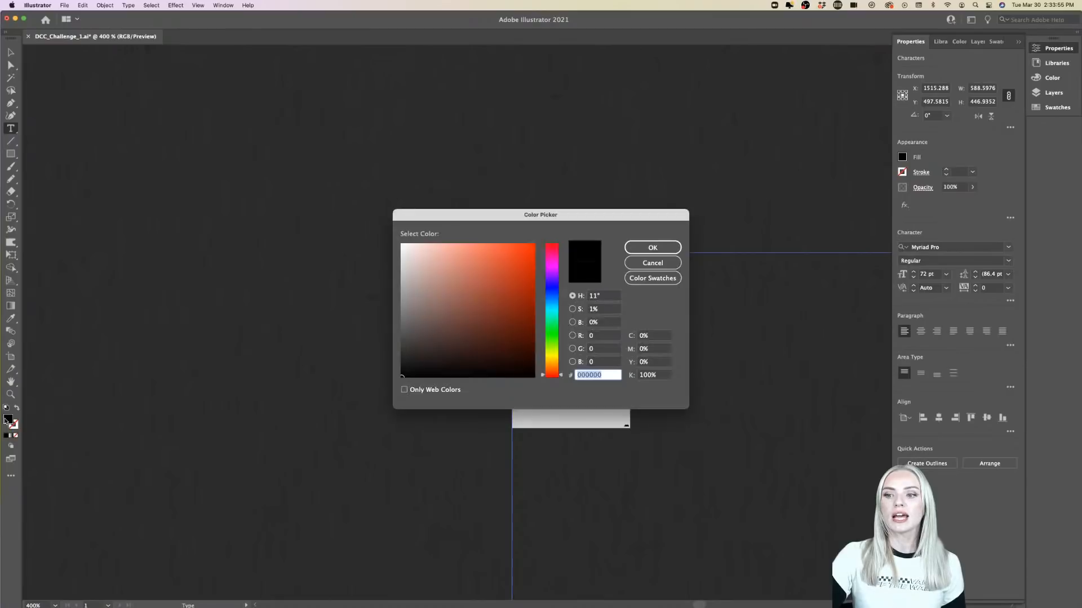
{"action": "left_click", "coordinate": [414, 294]}
{"action": "left_click_drag", "start_coordinate": [414, 294], "coordinate": [386, 237]}
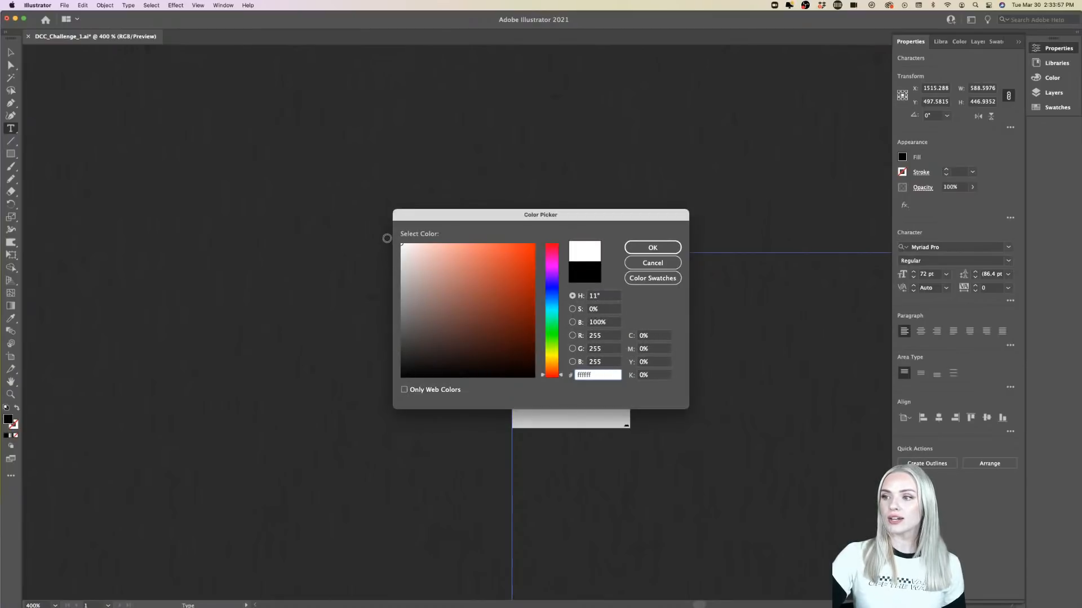
{"action": "left_click", "coordinate": [649, 247]}
- Set the G's font to Aktiv Grotesk Ex and preview its available weights
{"action": "scroll", "coordinate": [609, 338], "scroll_direction": "down", "scroll_amount": 10}
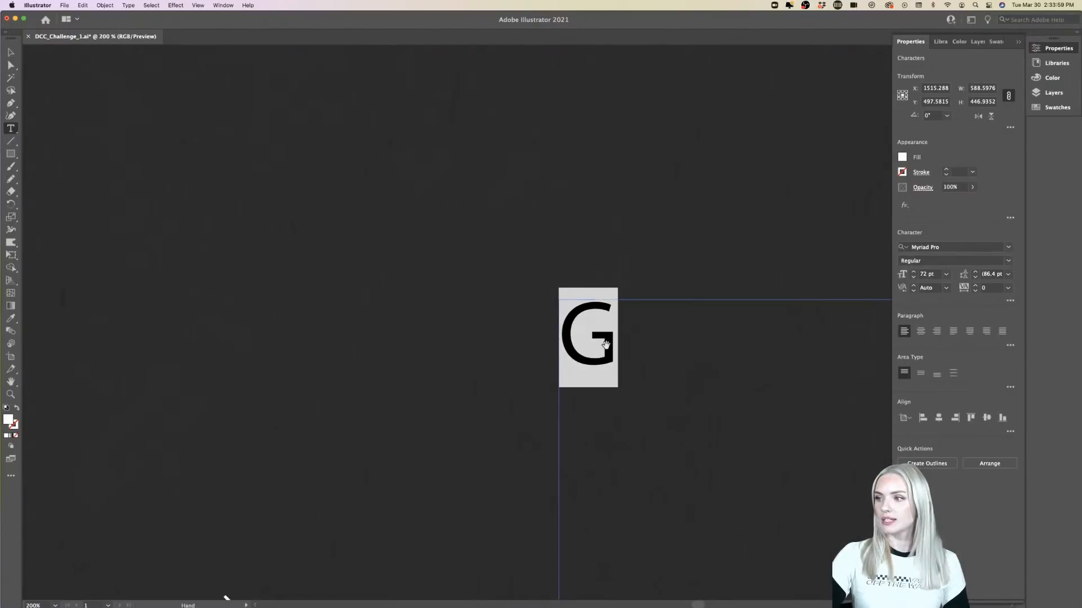
{"action": "scroll", "coordinate": [606, 345], "scroll_direction": "up", "scroll_amount": 8}
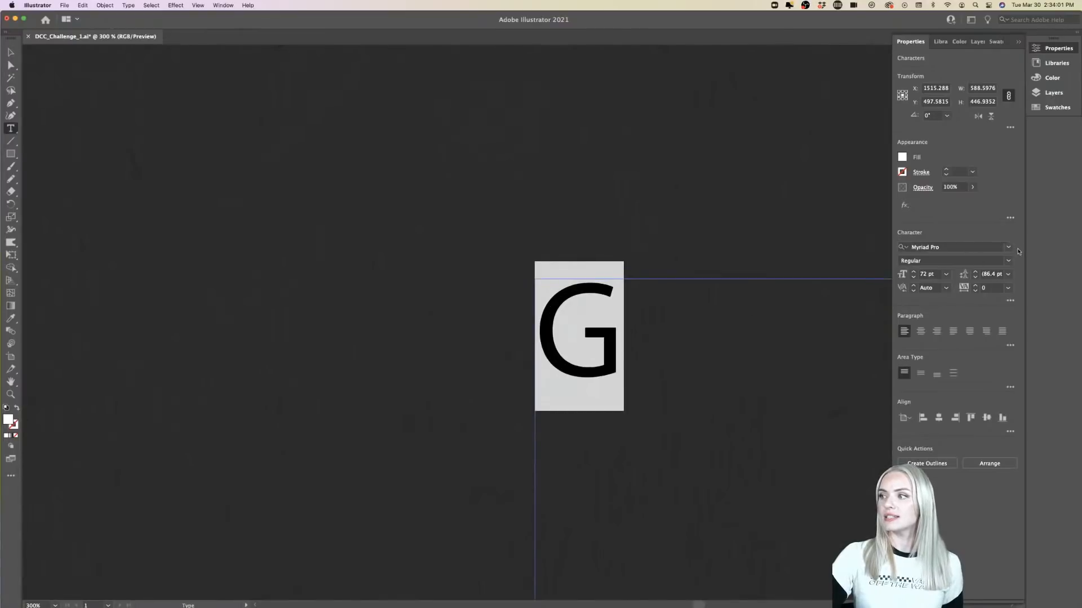
{"action": "left_click", "coordinate": [1007, 247]}
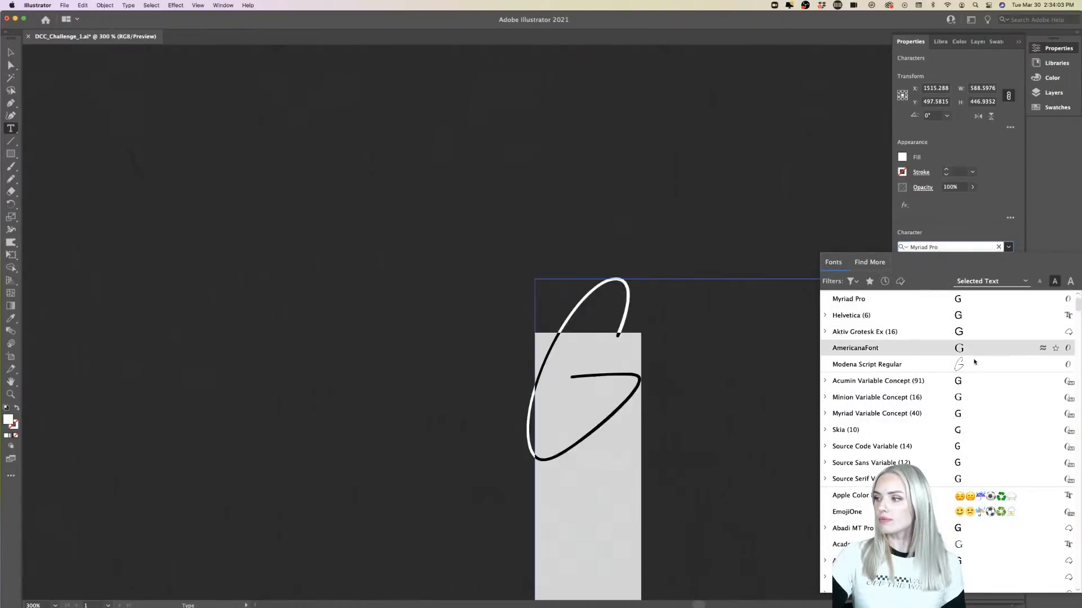
{"action": "left_click", "coordinate": [965, 332]}
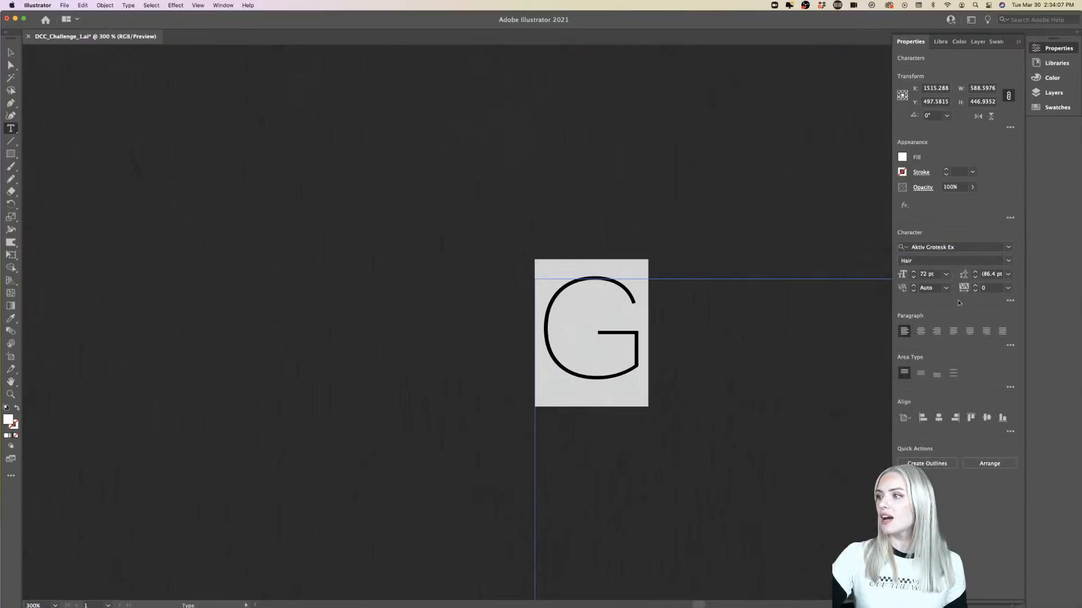
{"action": "left_click", "coordinate": [1007, 261]}
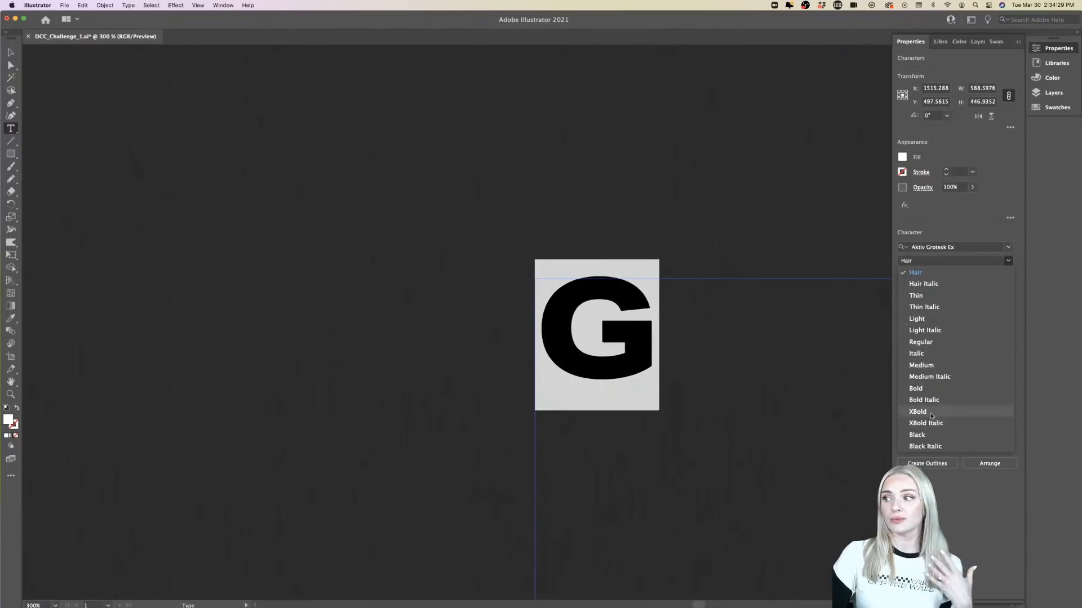
- Try Al Fresco as the G's font and delete the G's text area
{"action": "left_click", "coordinate": [1008, 247]}
{"action": "left_click", "coordinate": [1007, 246]}
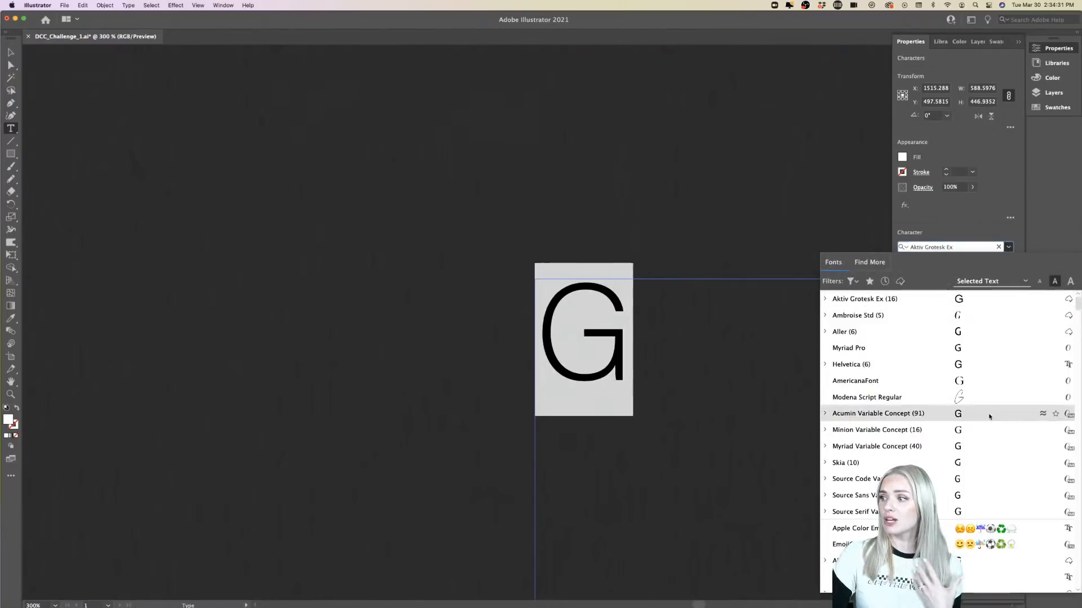
{"action": "scroll", "coordinate": [989, 415], "scroll_direction": "down", "scroll_amount": 10}
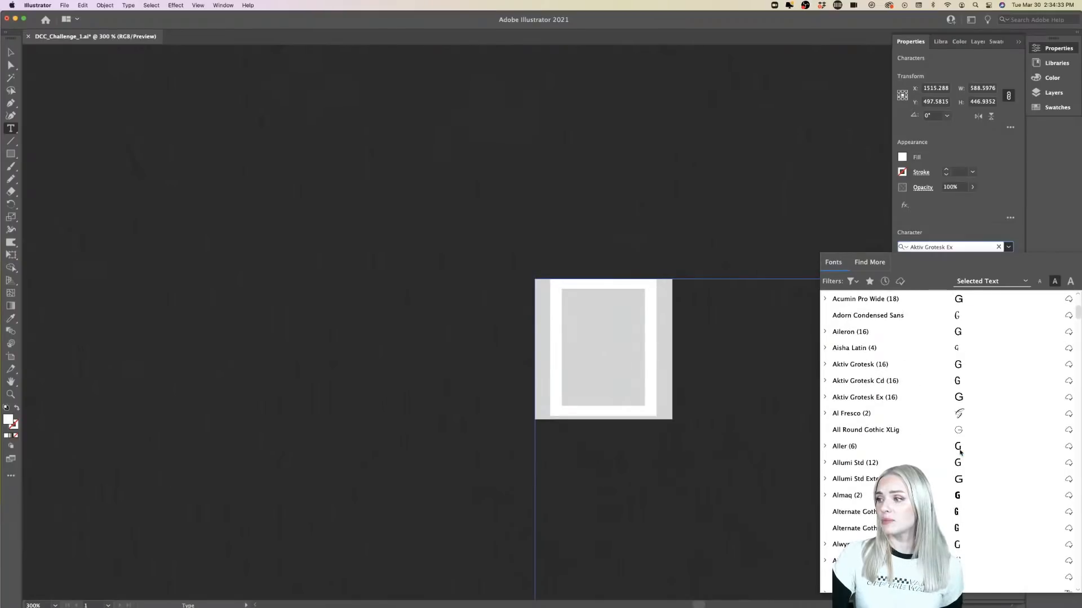
{"action": "left_click", "coordinate": [959, 415]}
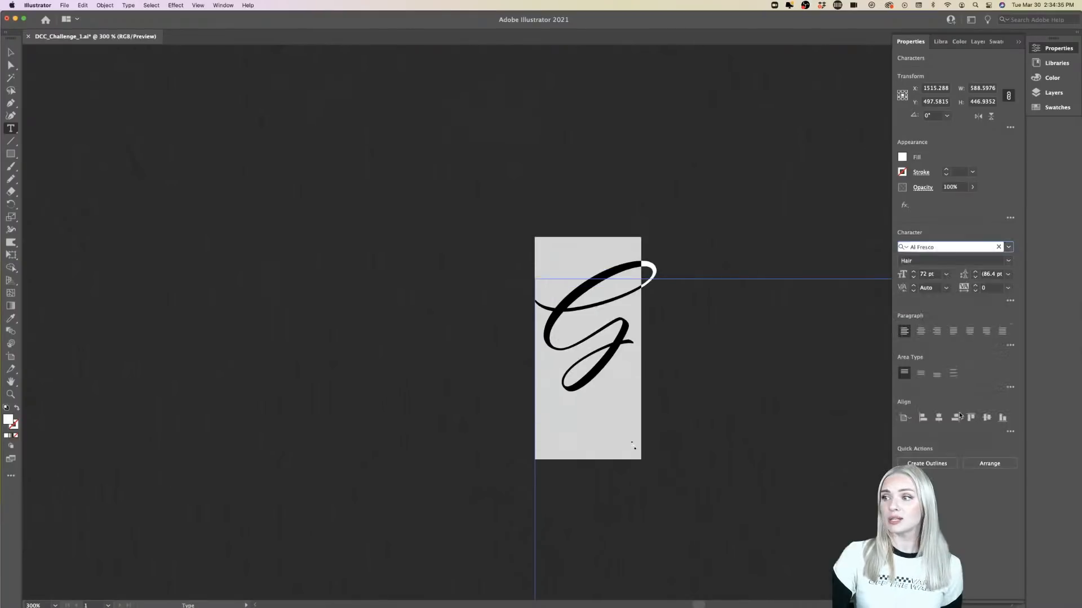
{"action": "left_click", "coordinate": [753, 357]}
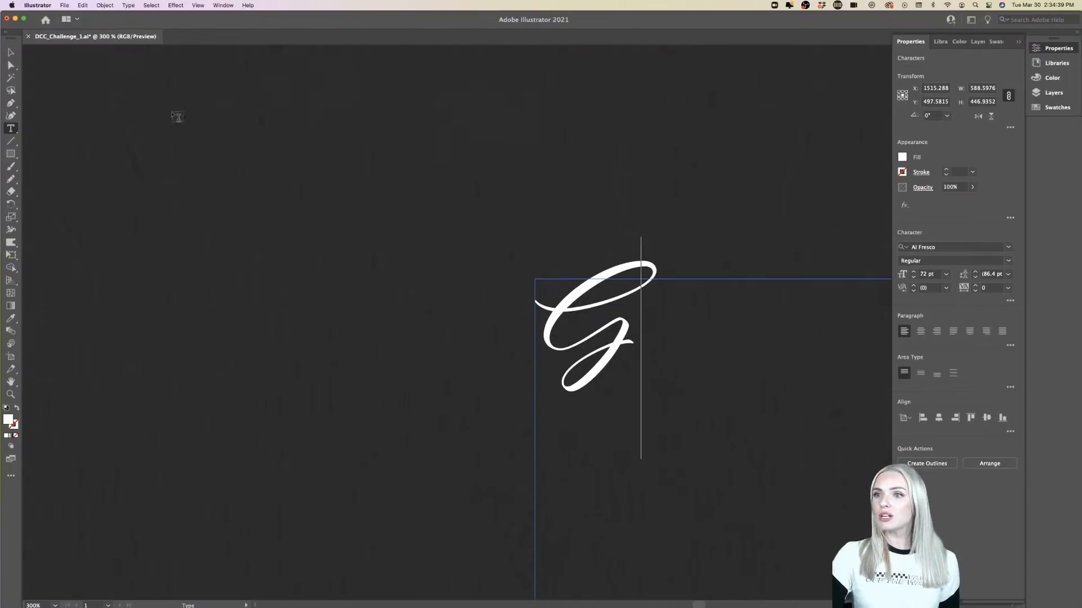
{"action": "key", "text": "Escape"}
{"action": "key", "text": "Delete"}
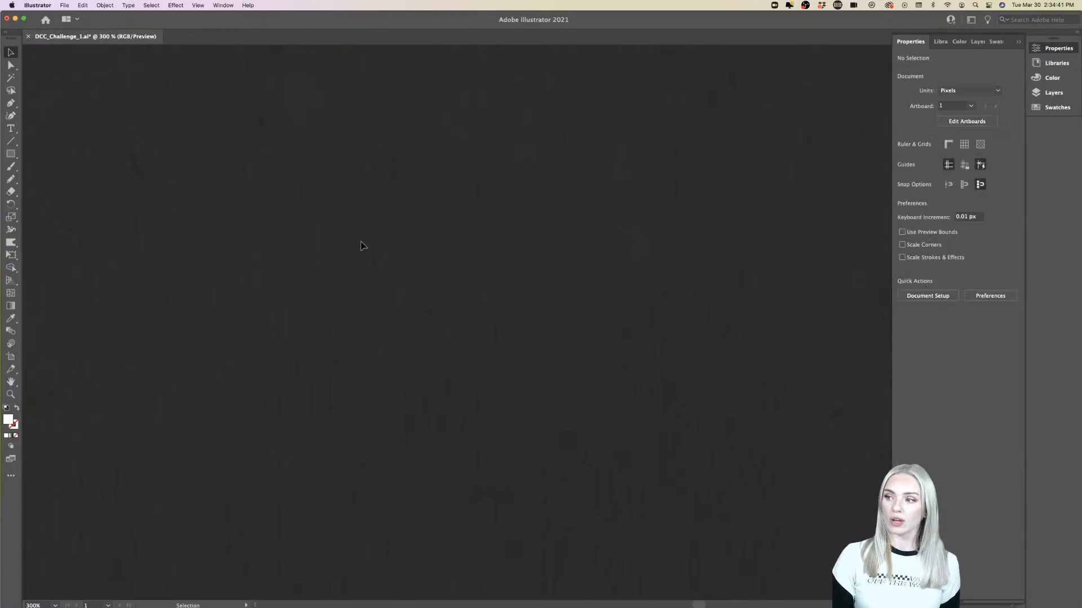
- Replace the R above the ORIGINAL label with the letter T
{"action": "scroll", "coordinate": [361, 245], "scroll_direction": "down", "scroll_amount": 6}
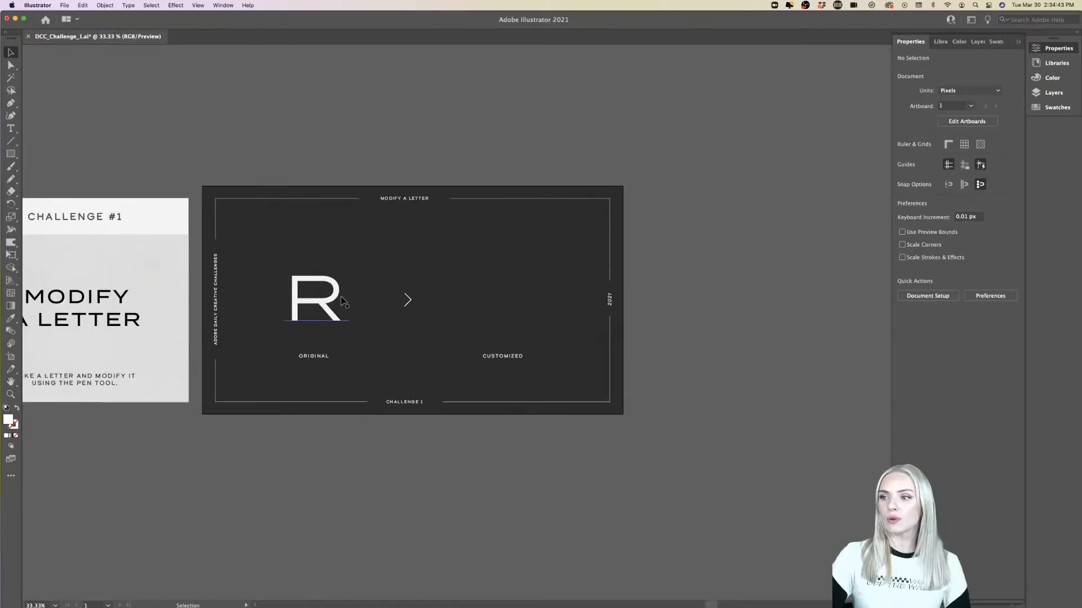
{"action": "scroll", "coordinate": [342, 300], "scroll_direction": "up", "scroll_amount": 2}
{"action": "scroll", "coordinate": [342, 301], "scroll_direction": "up", "scroll_amount": 2}
{"action": "double_click", "coordinate": [279, 326]}
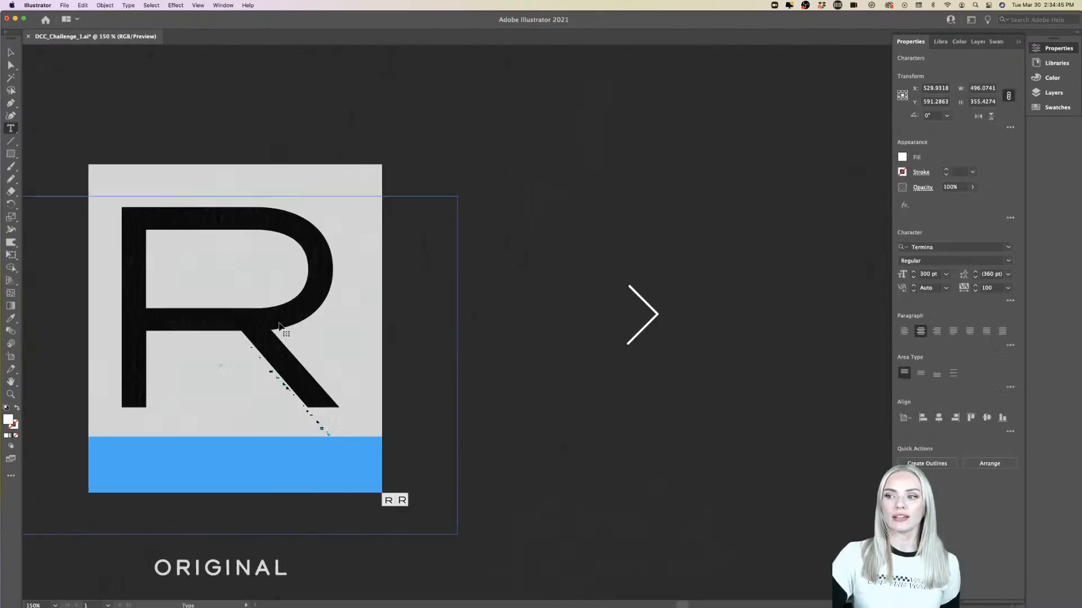
{"action": "scroll", "coordinate": [285, 379], "scroll_direction": "left", "scroll_amount": 3}
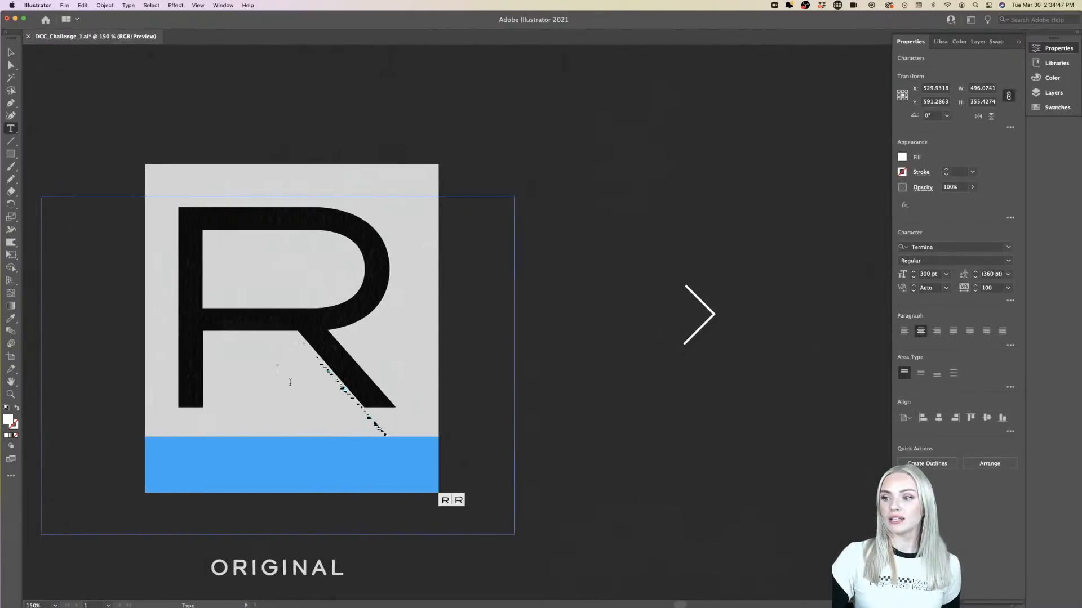
{"action": "scroll", "coordinate": [290, 381], "scroll_direction": "down", "scroll_amount": 2}
{"action": "scroll", "coordinate": [290, 381], "scroll_direction": "up", "scroll_amount": 4}
{"action": "scroll", "coordinate": [290, 383], "scroll_direction": "down", "scroll_amount": 3}
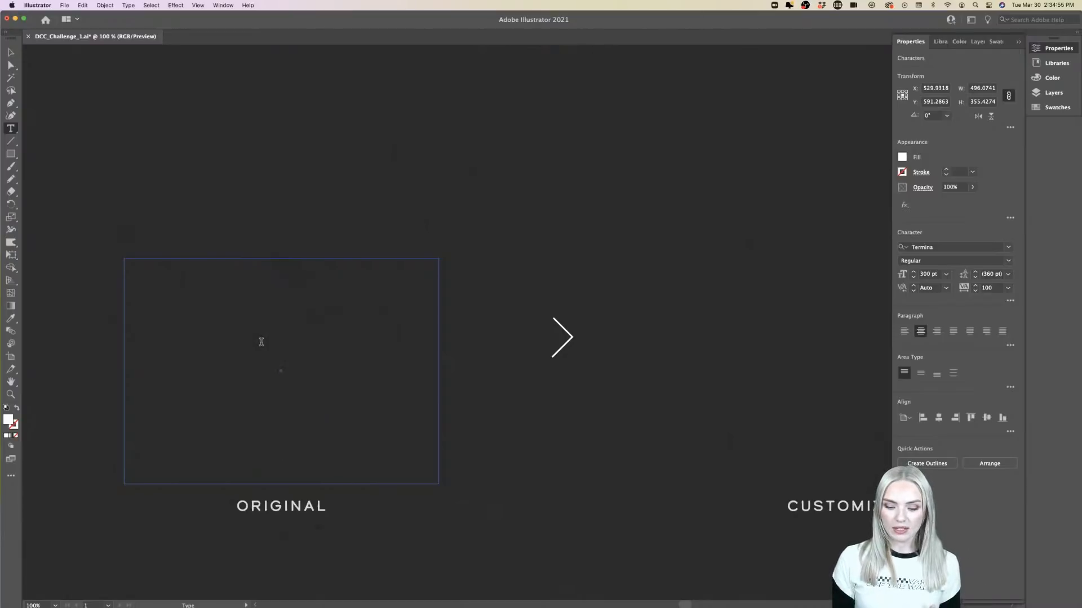
{"action": "type", "text": "T"}
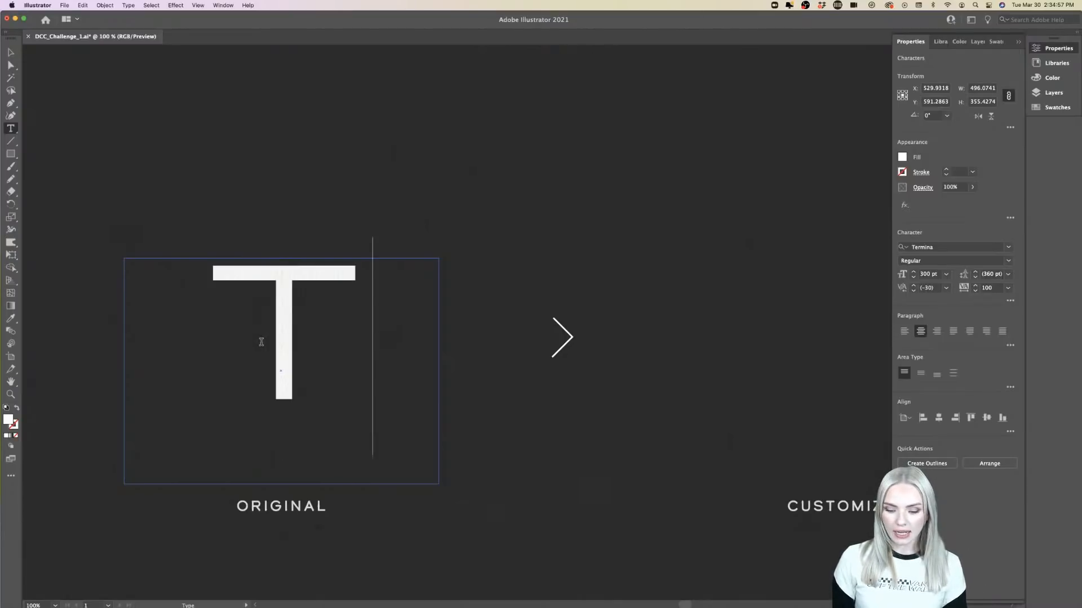
- Try the characters A and & in the ORIGINAL text area and change it back to R
{"action": "key", "text": "BackSpace"}
{"action": "type", "text": "A"}
{"action": "key", "text": "BackSpace"}
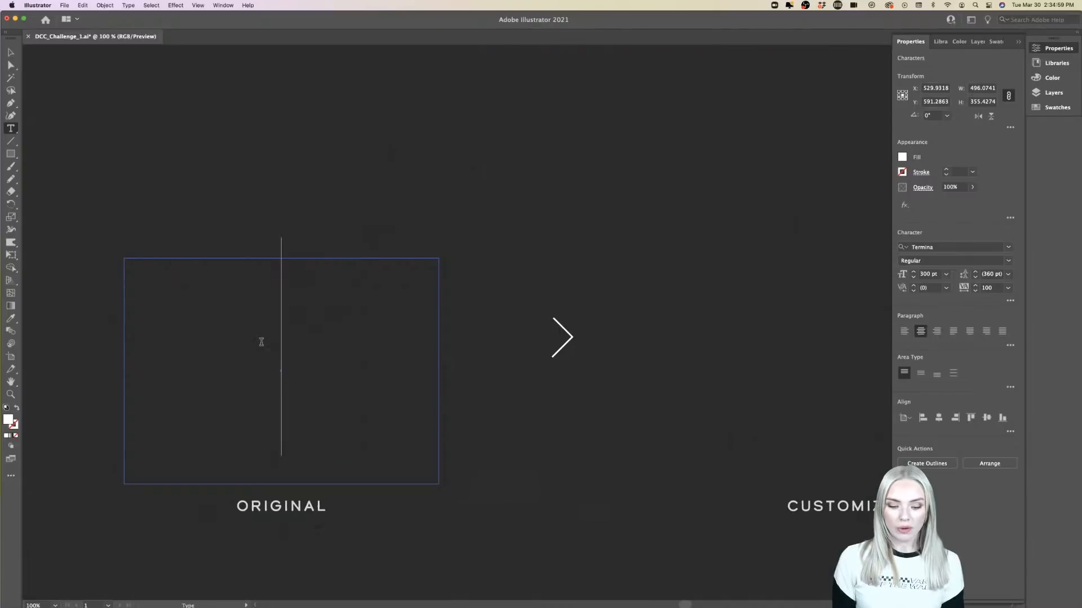
{"action": "type", "text": "&"}
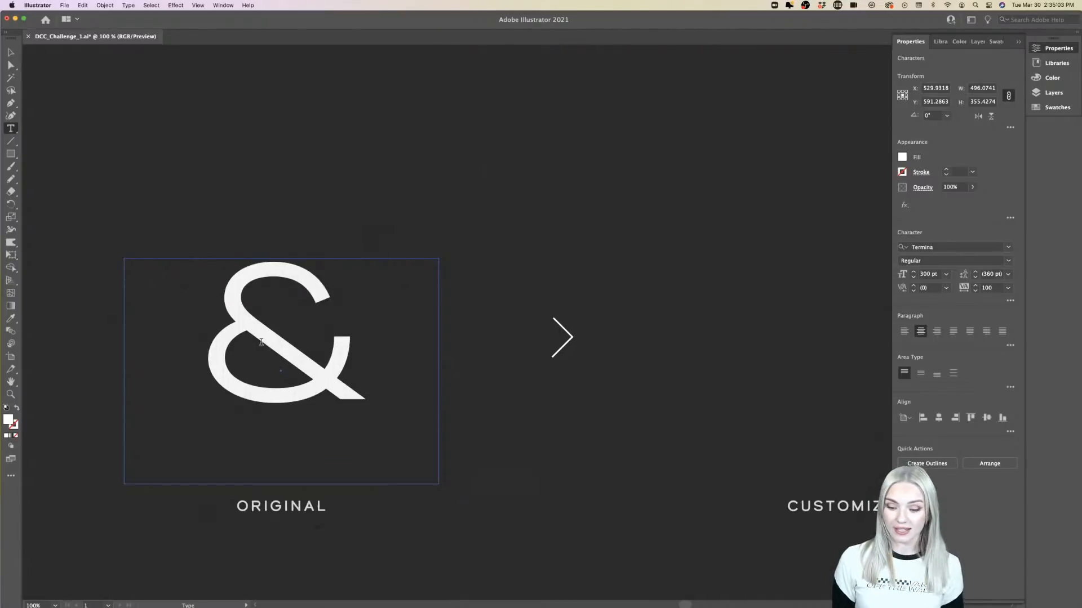
{"action": "key", "text": "BackSpace"}
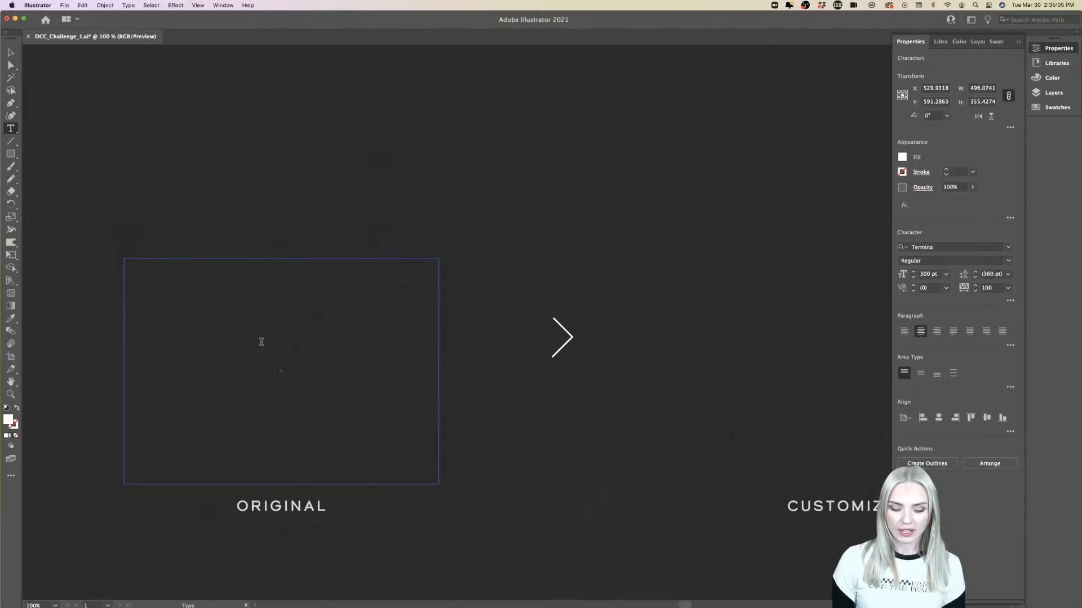
{"action": "type", "text": "R"}
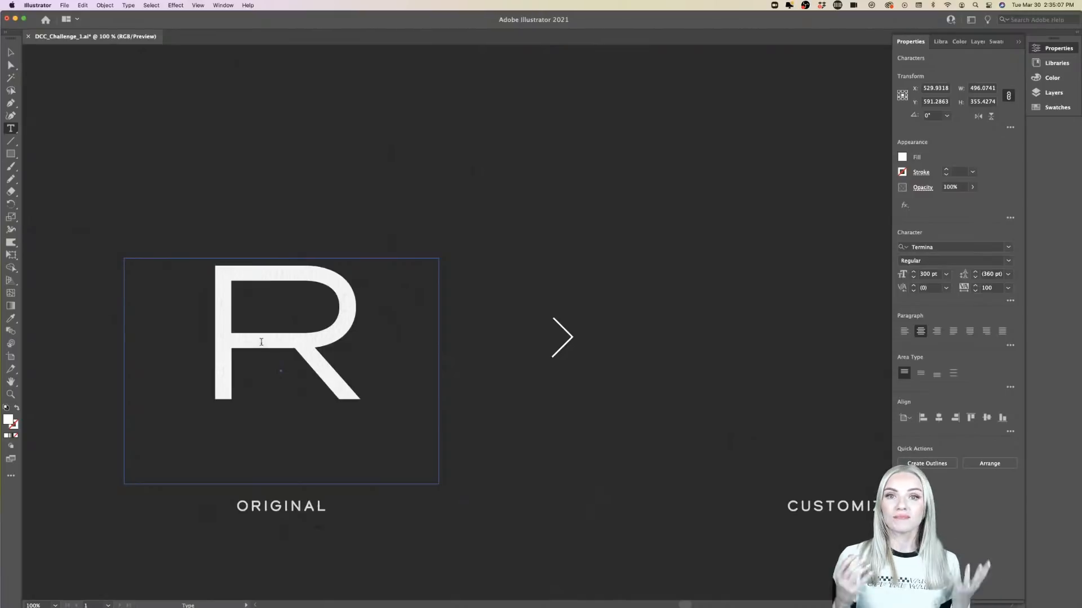
- Finish editing the ORIGINAL text and place a copy of its R above the CUSTOMIZED label, level with the original
{"action": "scroll", "coordinate": [261, 342], "scroll_direction": "left", "scroll_amount": 2}
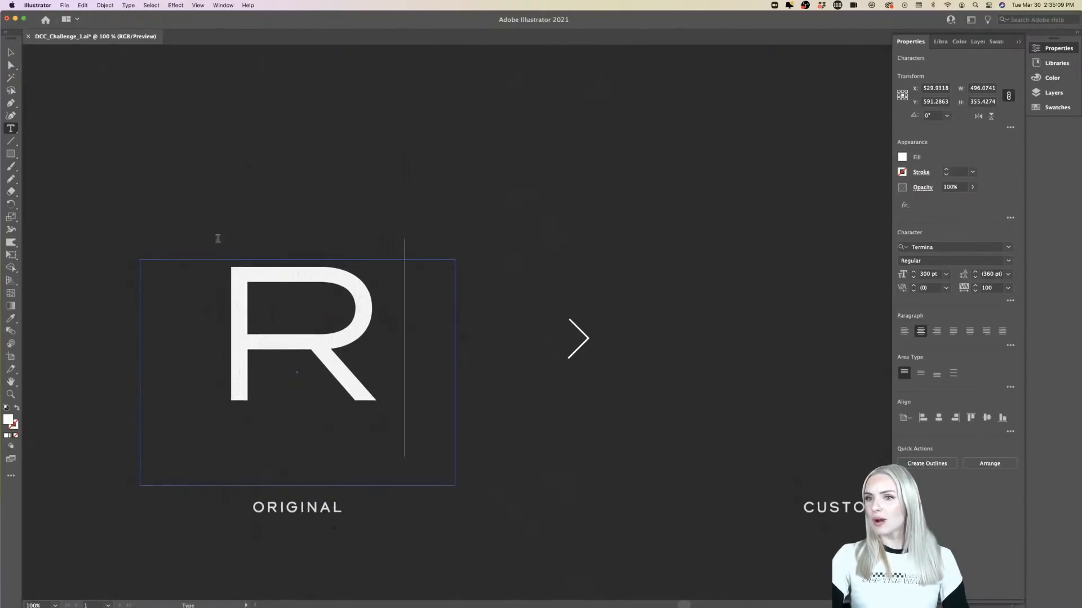
{"action": "left_click", "coordinate": [10, 52]}
{"action": "scroll", "coordinate": [351, 331], "scroll_direction": "down", "scroll_amount": 2}
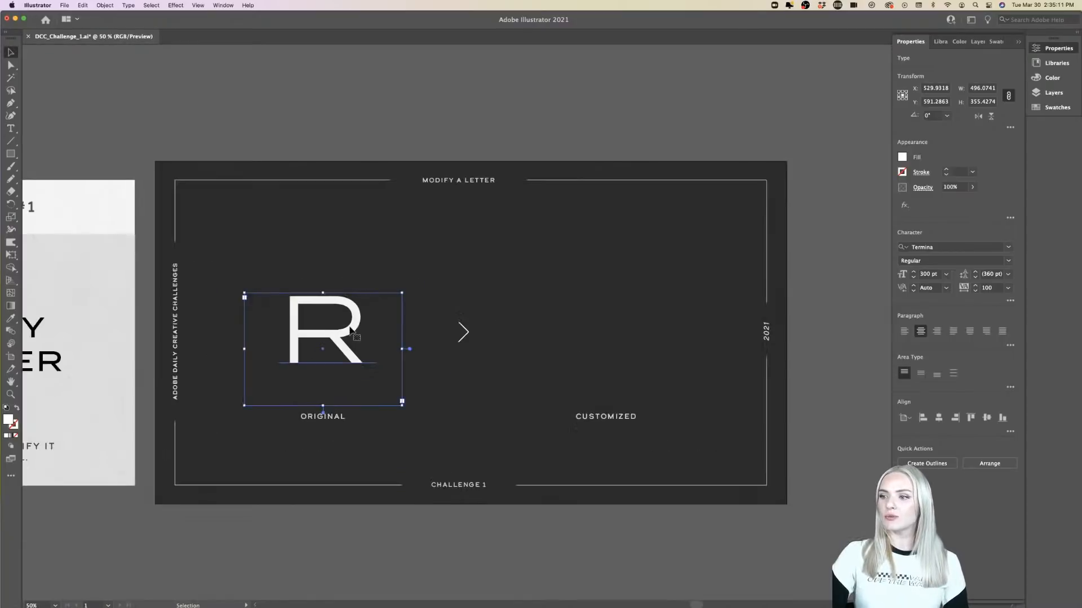
{"action": "scroll", "coordinate": [350, 331], "scroll_direction": "right", "scroll_amount": 2}
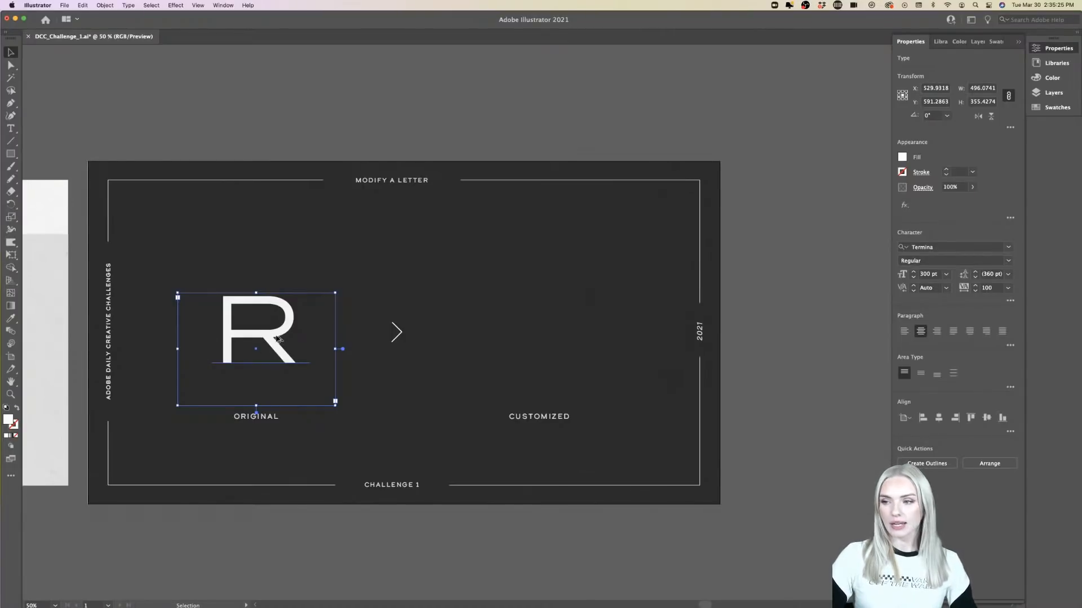
{"action": "left_click_drag", "start_coordinate": [277, 337], "coordinate": [538, 336]}
{"action": "left_click_drag", "start_coordinate": [553, 337], "coordinate": [562, 340]}
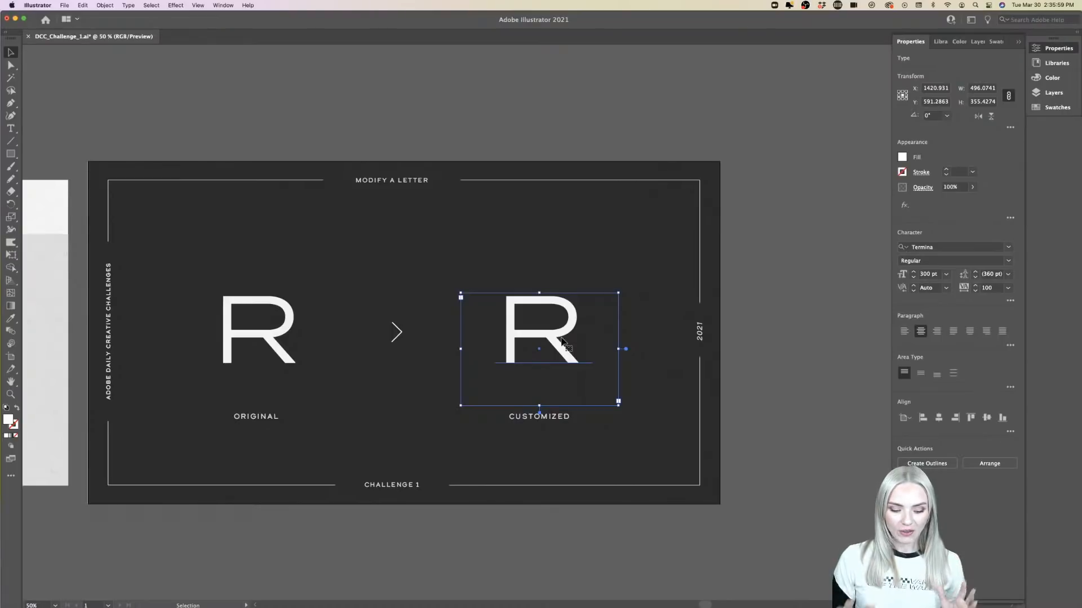
- Convert the R above the CUSTOMIZED label from live text to outlines
{"action": "key", "text": "super+equal"}
{"action": "key", "text": "super+equal"}
{"action": "key", "text": "super+equal"}
{"action": "key", "text": "super+equal"}
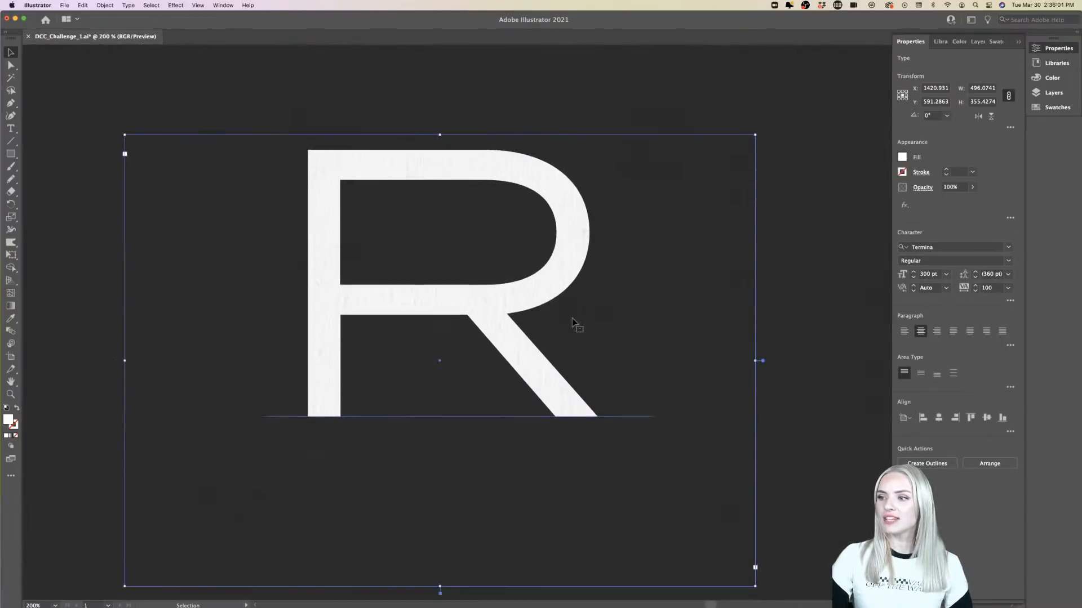
{"action": "key", "text": "super+minus"}
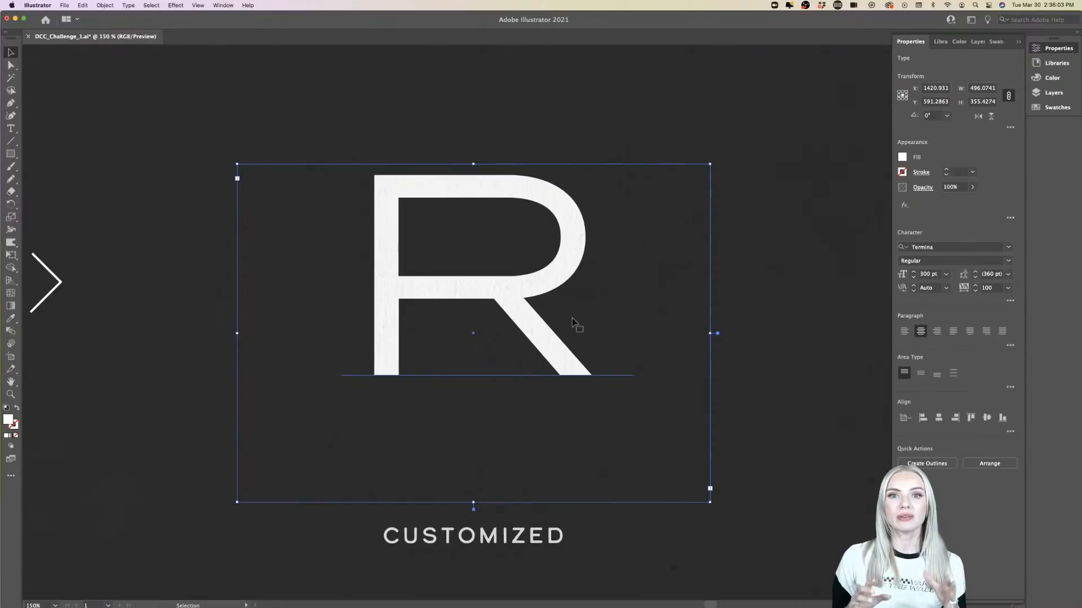
{"action": "double_click", "coordinate": [538, 321]}
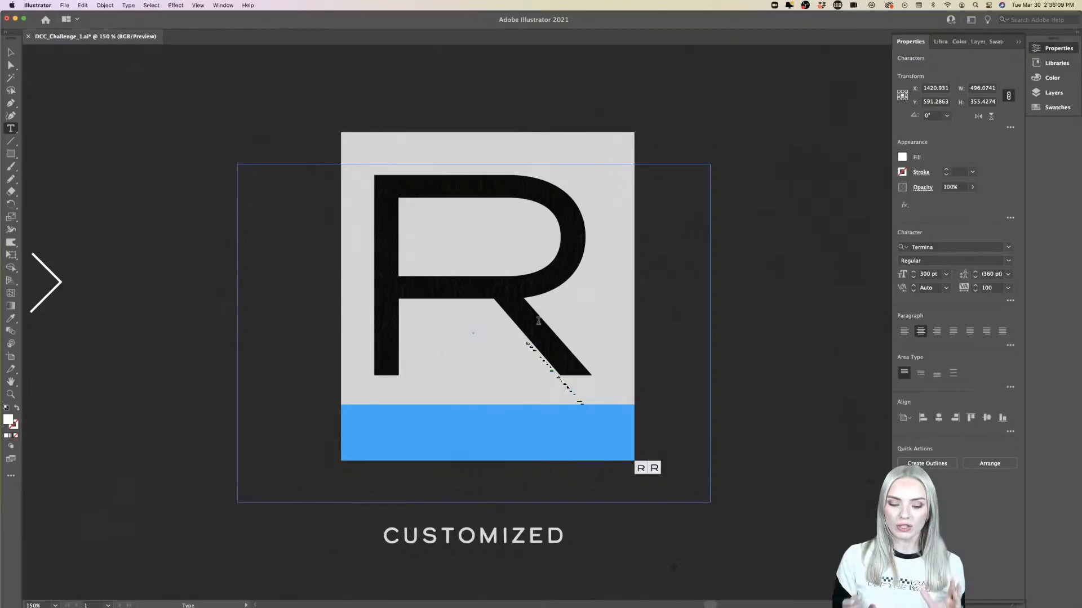
{"action": "left_click", "coordinate": [593, 304]}
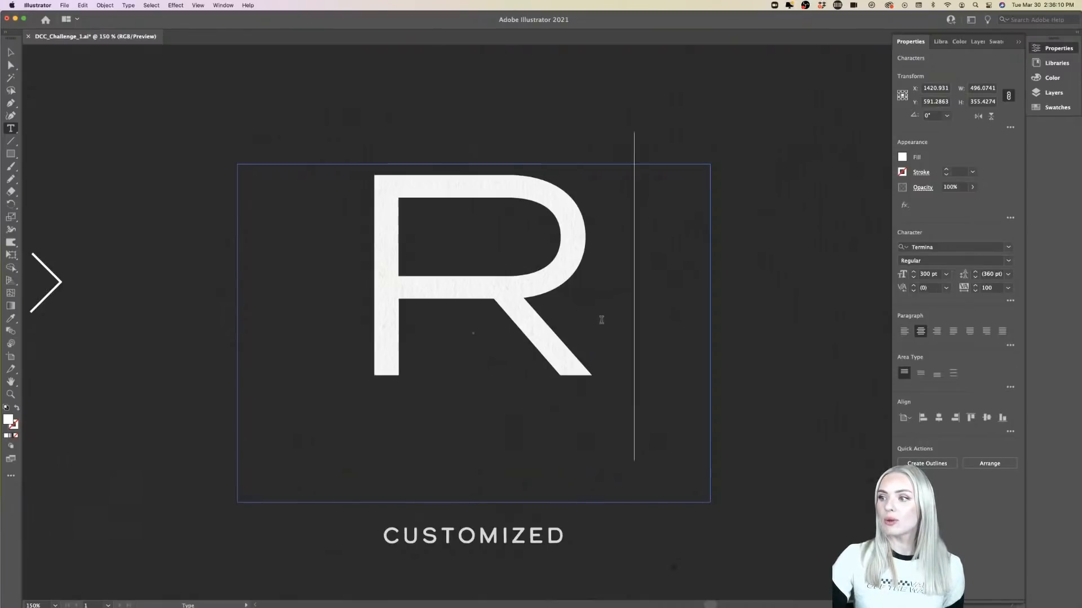
{"action": "left_click", "coordinate": [12, 54]}
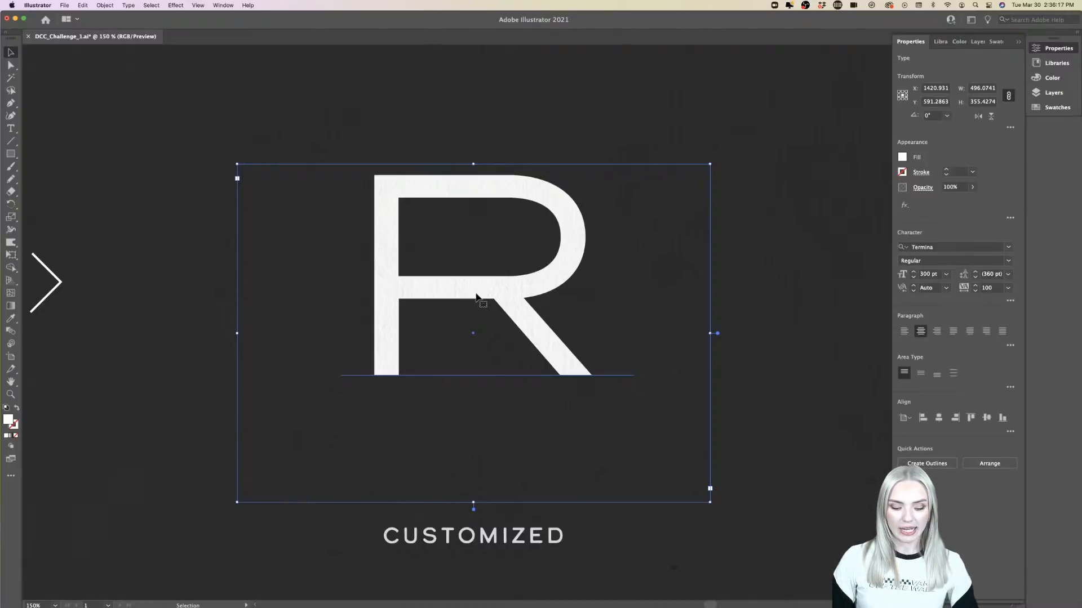
{"action": "key", "text": "super+shift+o"}
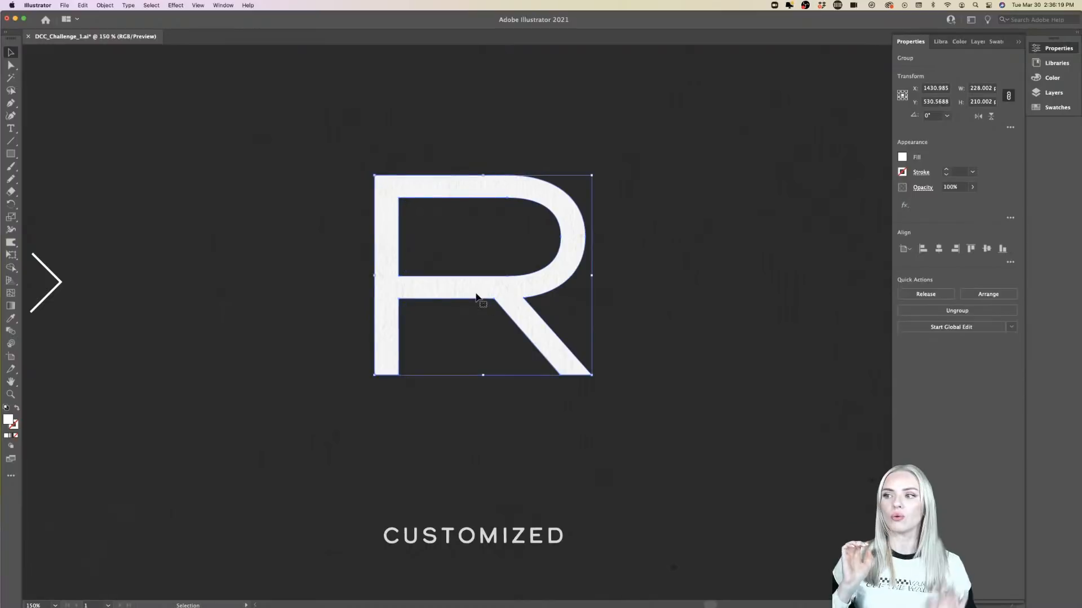
- Try rounding the upper-left inner corner of the R's bowl to about 23 px and undo it
{"action": "scroll", "coordinate": [518, 207], "scroll_direction": "up", "scroll_amount": 5}
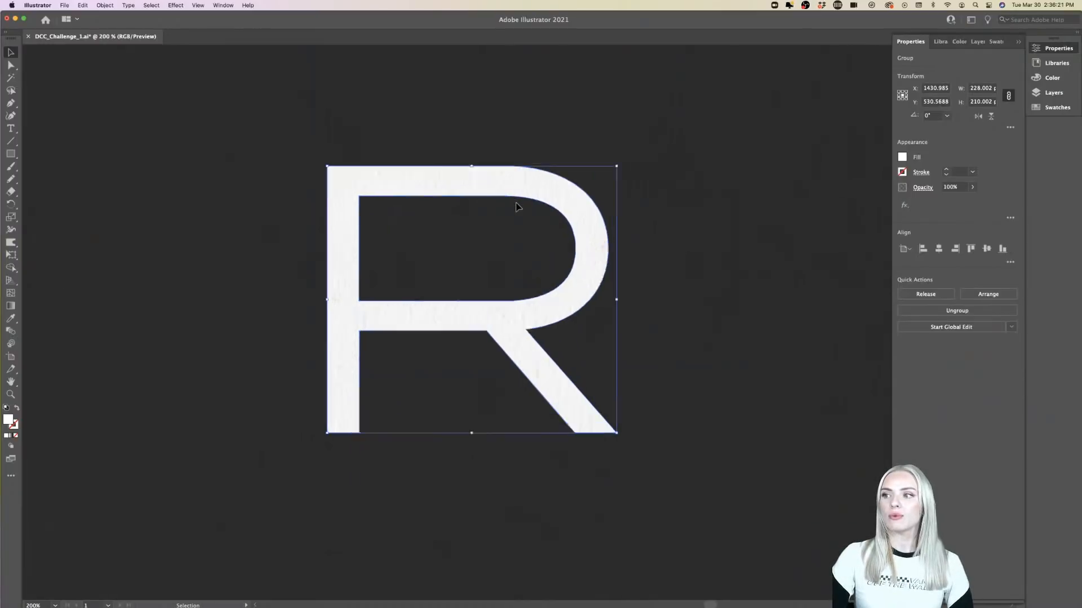
{"action": "scroll", "coordinate": [515, 206], "scroll_direction": "down", "scroll_amount": 3}
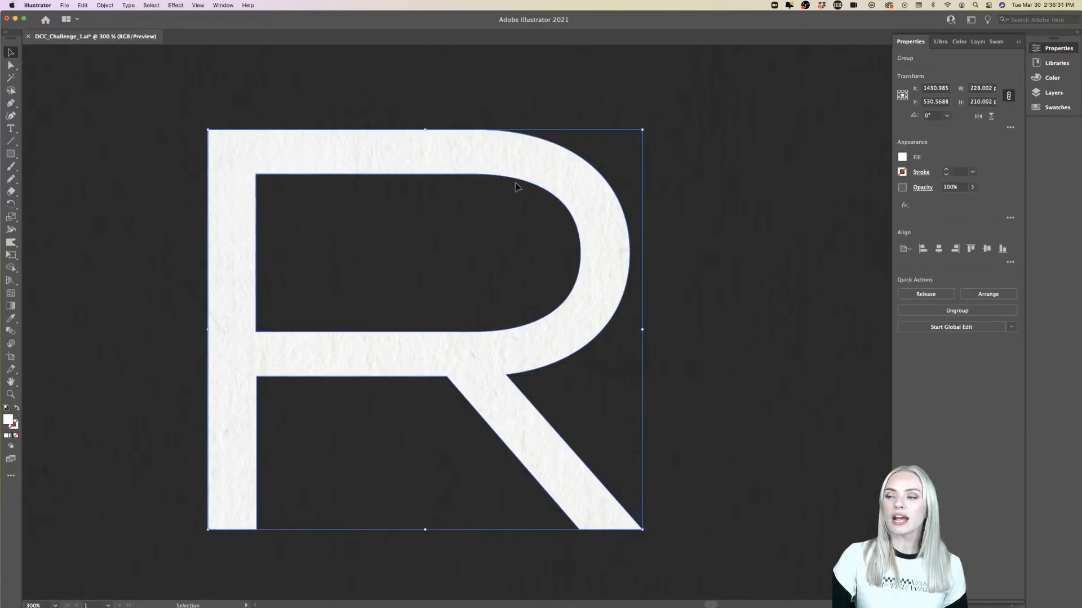
{"action": "scroll", "coordinate": [234, 352], "scroll_direction": "up", "scroll_amount": 1}
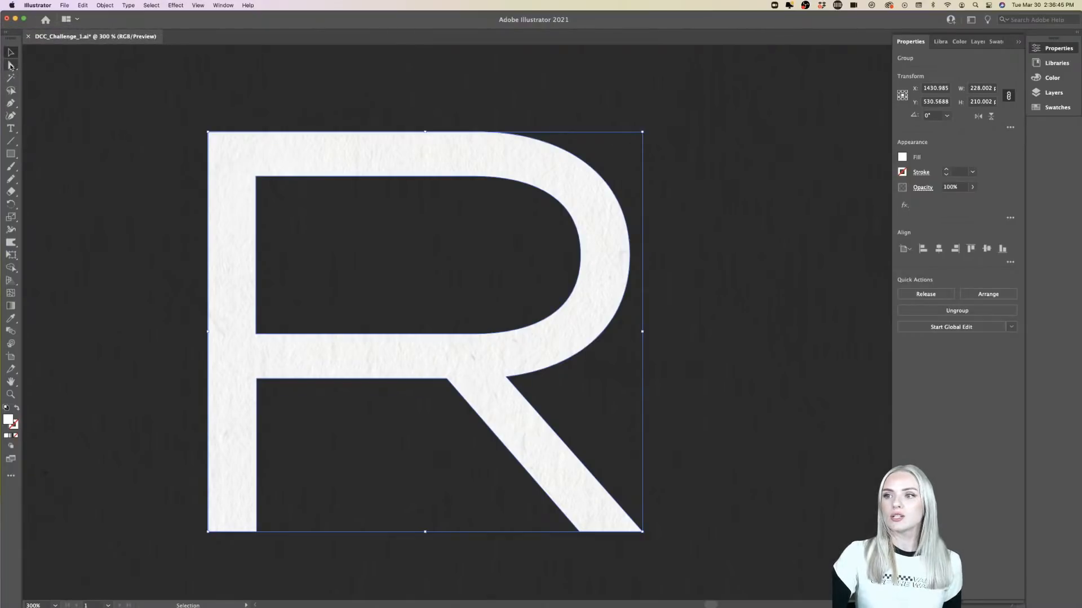
{"action": "left_click", "coordinate": [10, 66]}
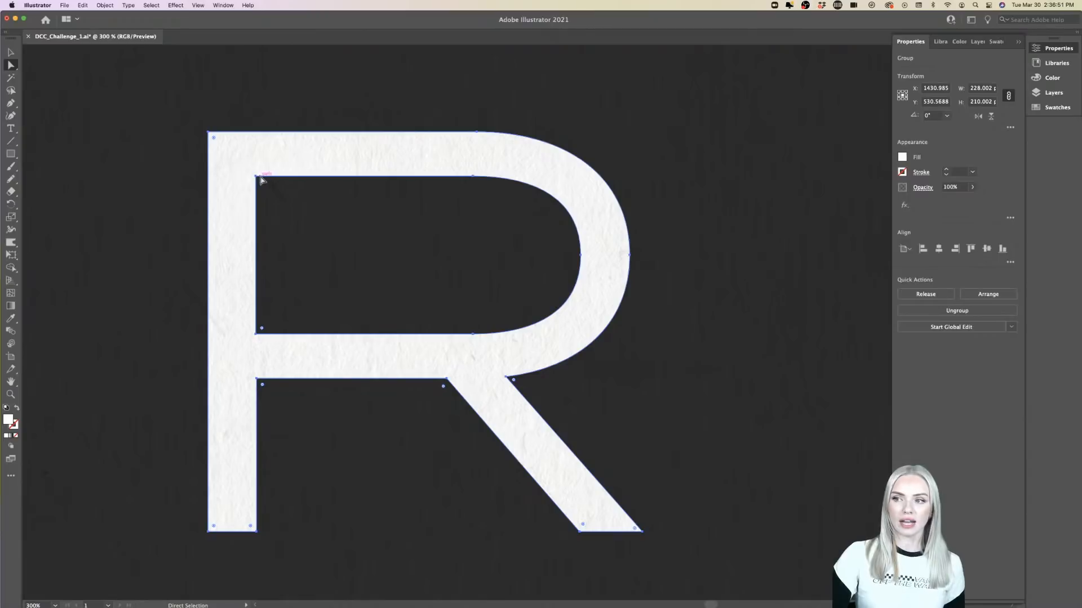
{"action": "scroll", "coordinate": [243, 170], "scroll_direction": "up", "scroll_amount": 4, "text": "alt"}
{"action": "scroll", "coordinate": [243, 170], "scroll_direction": "down", "scroll_amount": 2, "text": "alt"}
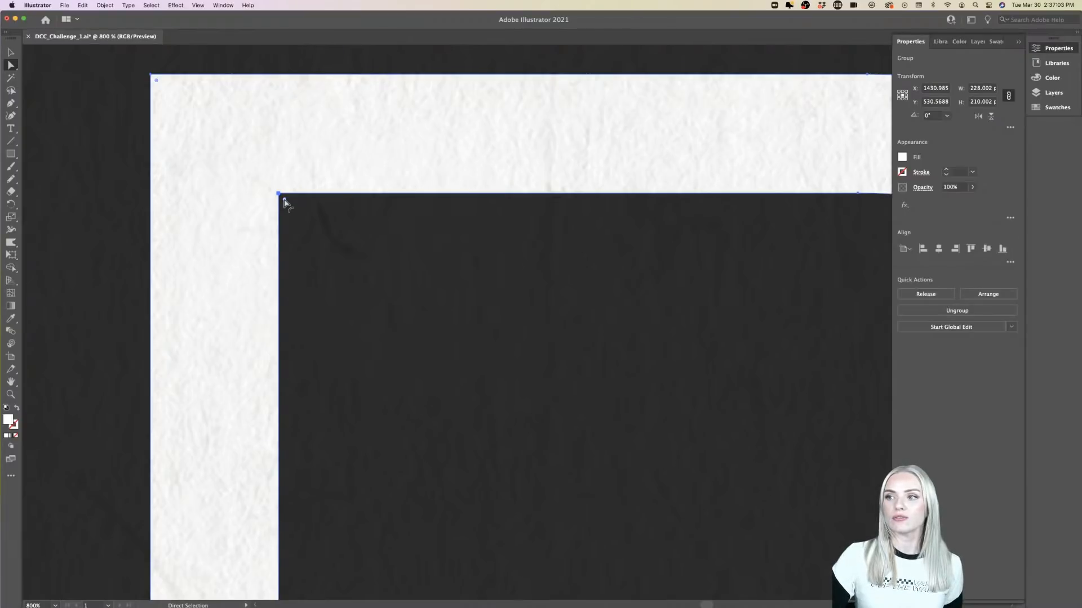
{"action": "mouse_move", "coordinate": [285, 203]}
{"action": "left_mouse_down"}
{"action": "mouse_move", "coordinate": [389, 321]}
{"action": "mouse_move", "coordinate": [345, 258]}
{"action": "mouse_move", "coordinate": [279, 196]}
{"action": "left_mouse_up"}
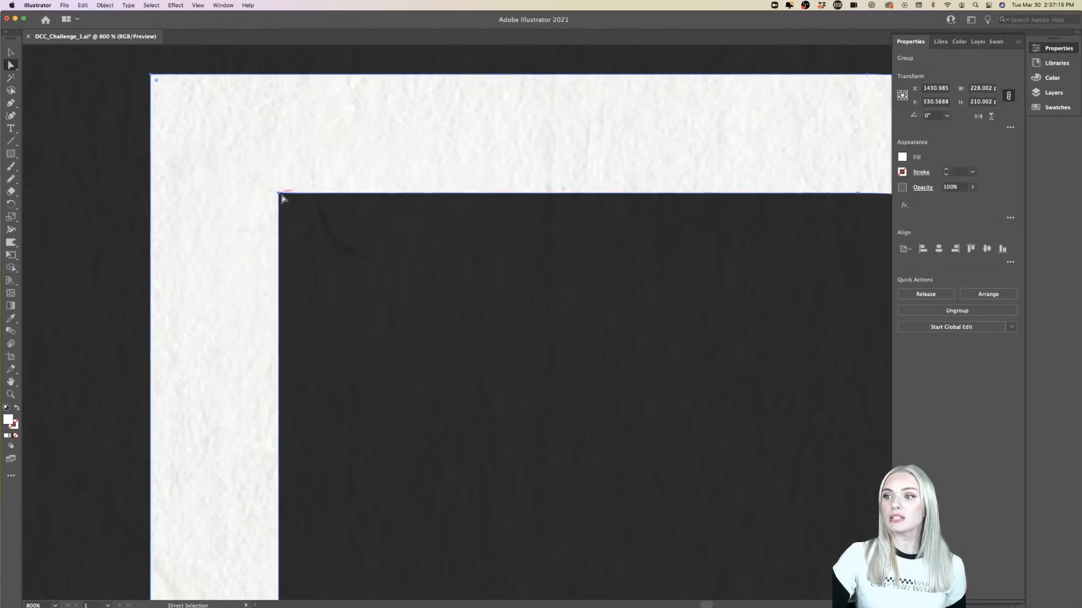
{"action": "left_click_drag", "start_coordinate": [279, 195], "coordinate": [395, 309]}
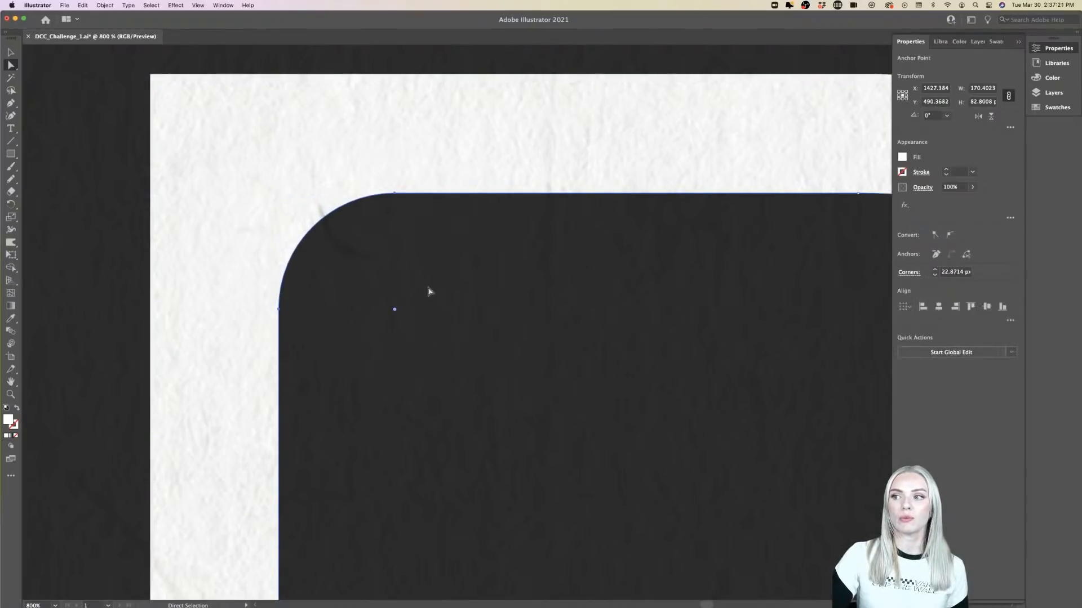
{"action": "key", "text": "super+z"}
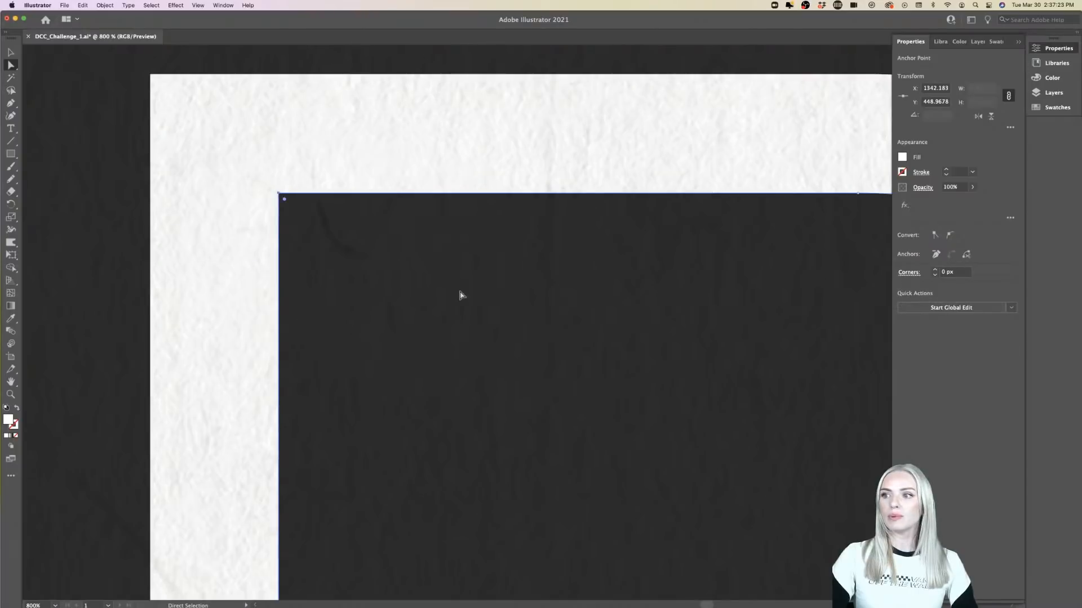
- Round both left inner corners of the R's bowl together to about 41.4 px
{"action": "scroll", "coordinate": [460, 295], "scroll_direction": "down", "scroll_amount": 5}
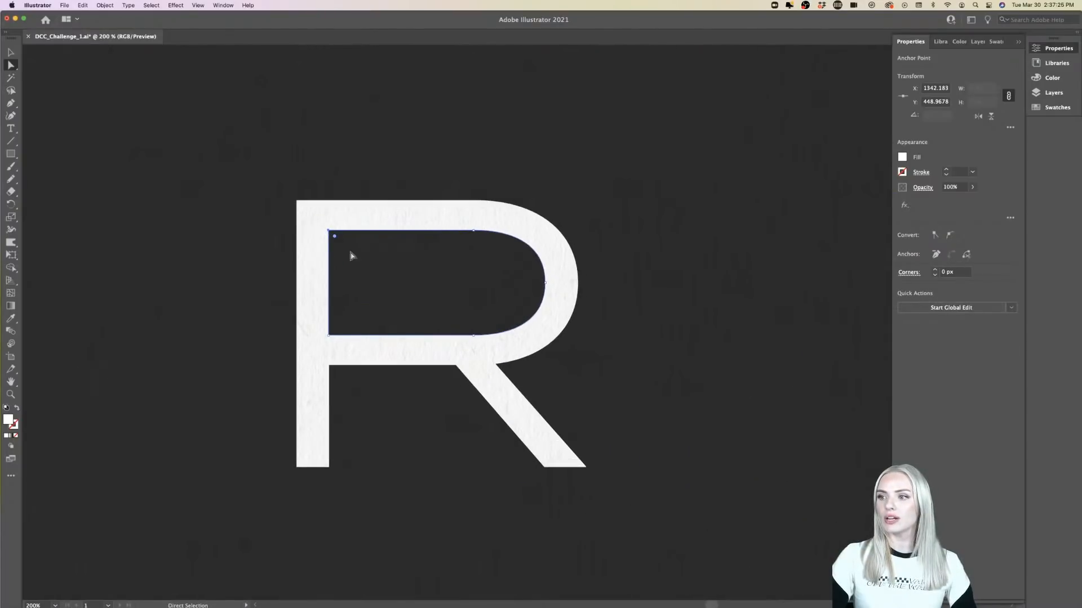
{"action": "scroll", "coordinate": [345, 244], "scroll_direction": "up", "scroll_amount": 4}
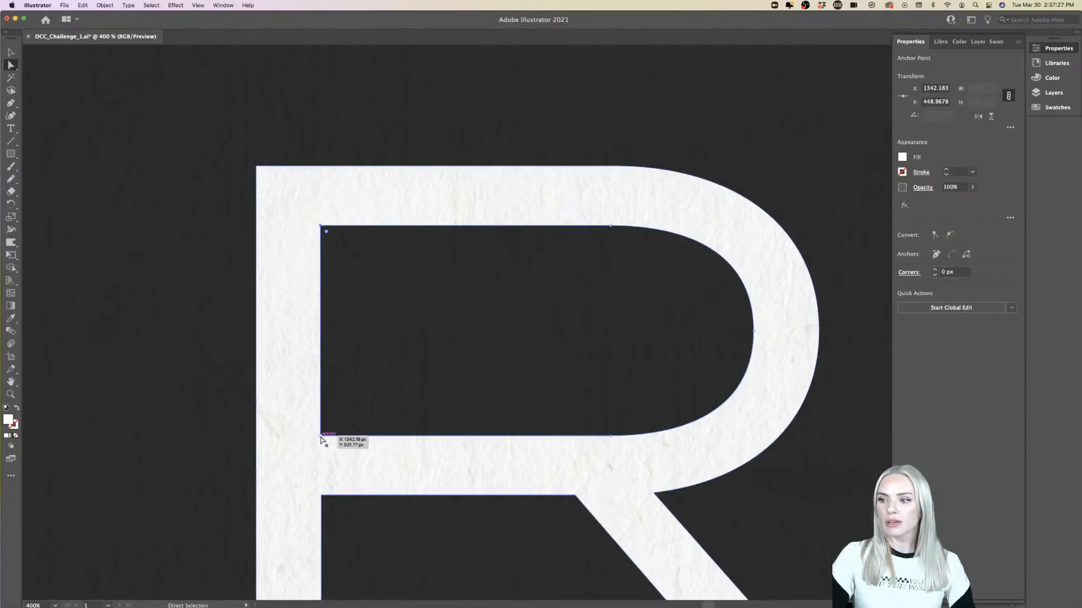
{"action": "left_click", "coordinate": [324, 434]}
{"action": "left_click_drag", "start_coordinate": [327, 431], "coordinate": [427, 320]}
{"action": "scroll", "coordinate": [438, 352], "scroll_direction": "down", "scroll_amount": 4}
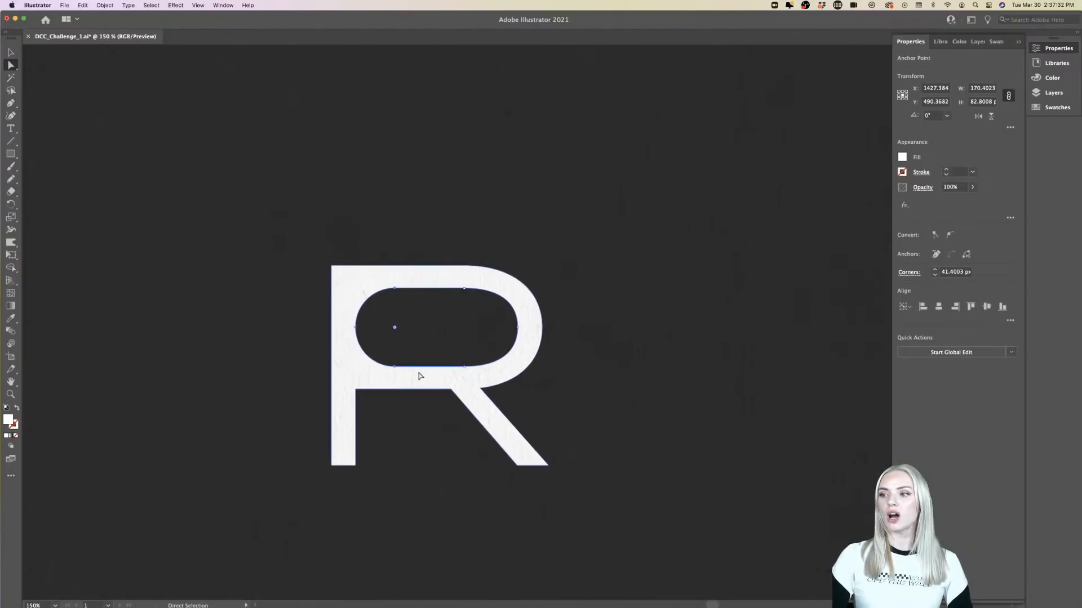
{"action": "left_click", "coordinate": [11, 52]}
{"action": "left_click", "coordinate": [387, 386]}
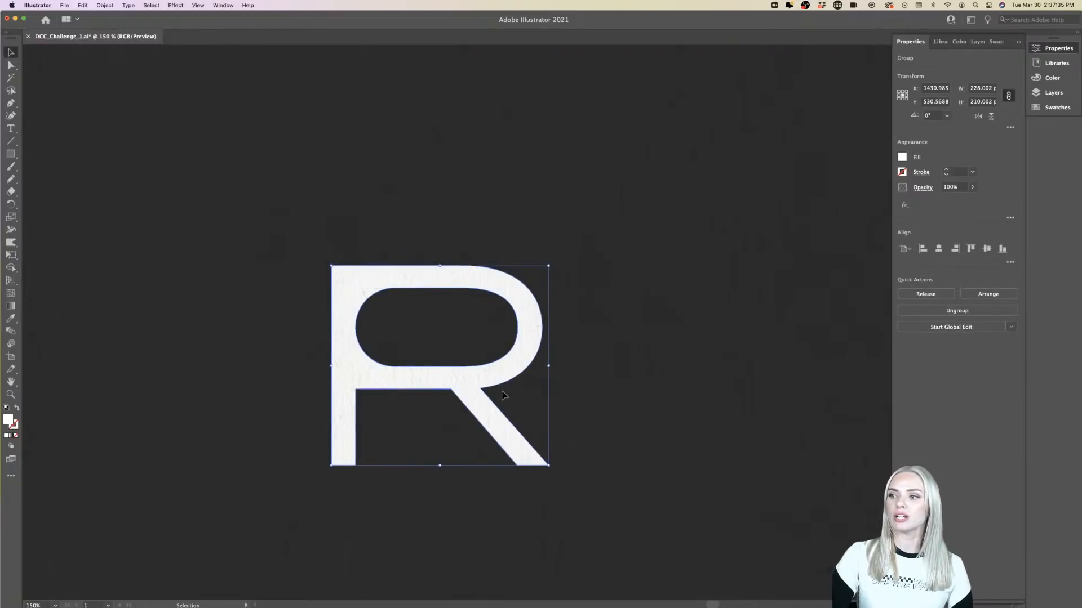
- Round the inner corner where the R's stem meets the underside of the bowl to about 42.6 px
{"action": "scroll", "coordinate": [503, 395], "scroll_direction": "down", "scroll_amount": 1}
{"action": "scroll", "coordinate": [503, 395], "scroll_direction": "right", "scroll_amount": 1}
{"action": "scroll", "coordinate": [337, 404], "scroll_direction": "up", "scroll_amount": 2}
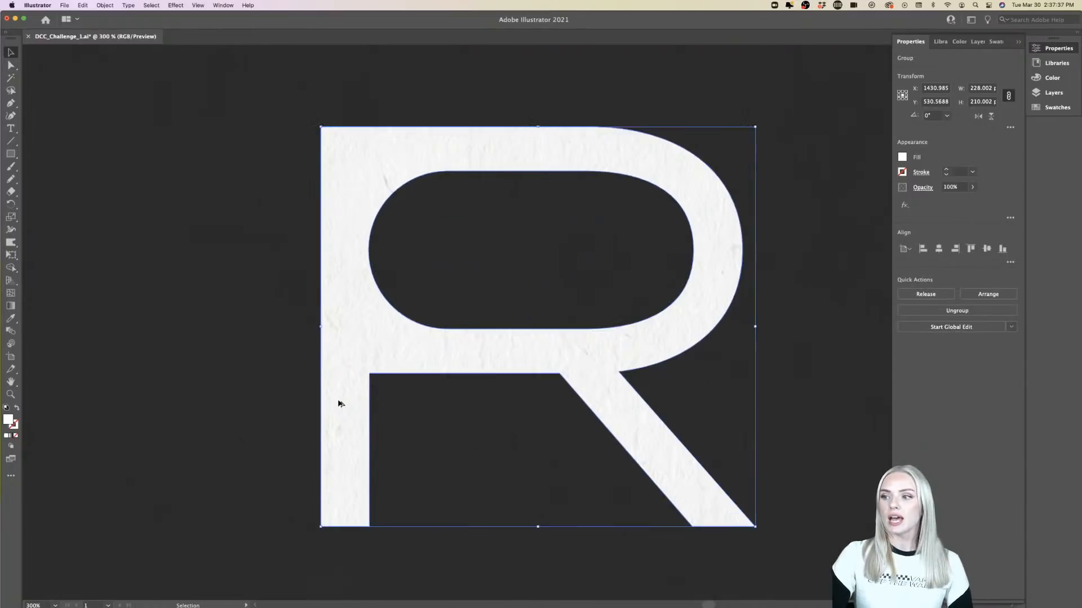
{"action": "scroll", "coordinate": [338, 404], "scroll_direction": "right", "scroll_amount": 2}
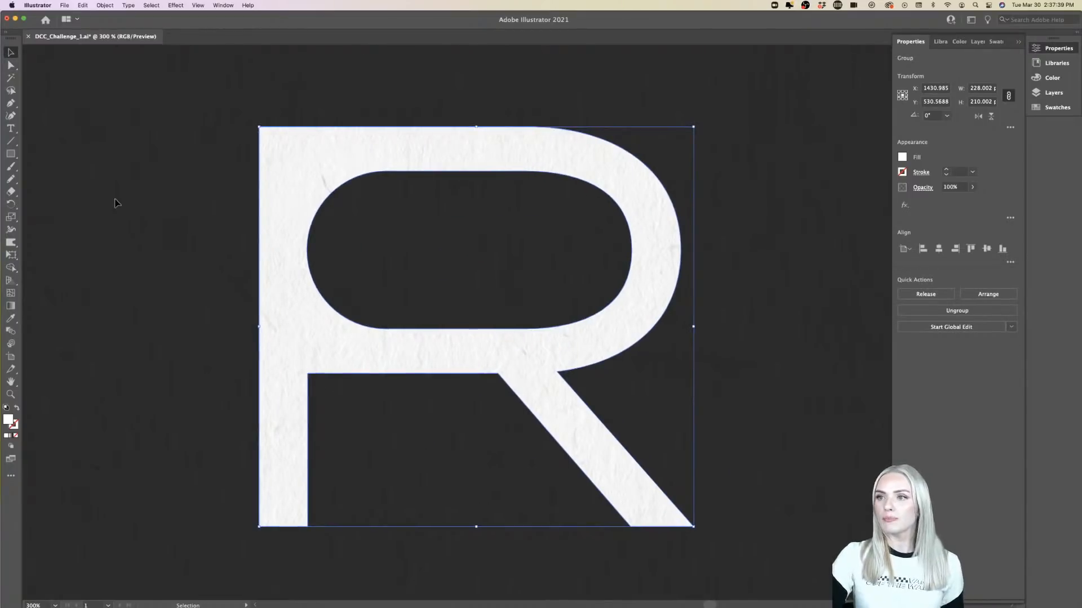
{"action": "left_click", "coordinate": [11, 64]}
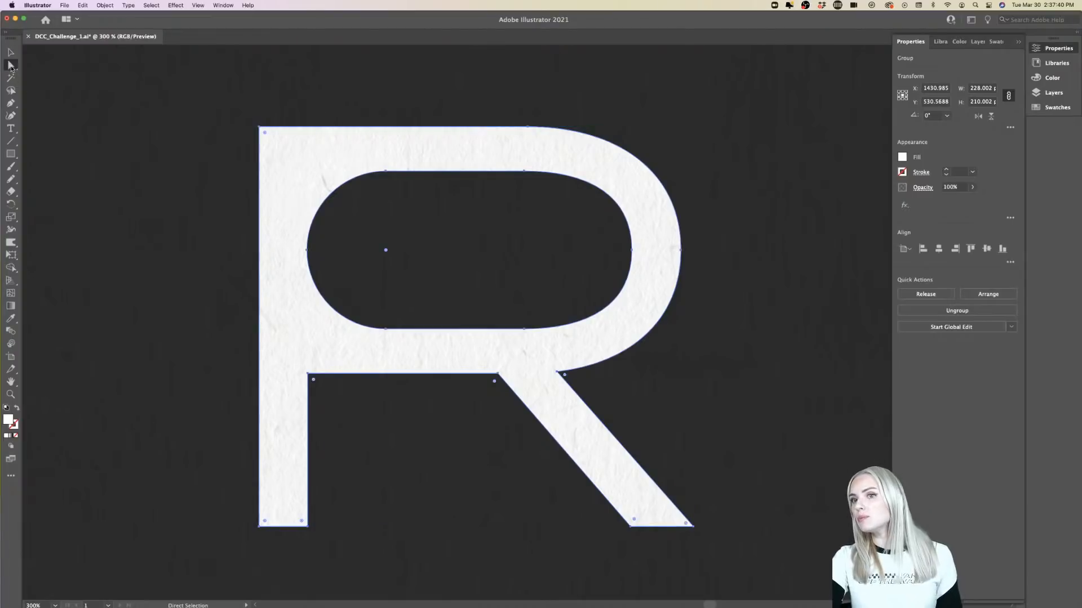
{"action": "left_click", "coordinate": [310, 375]}
{"action": "left_click_drag", "start_coordinate": [313, 379], "coordinate": [384, 464]}
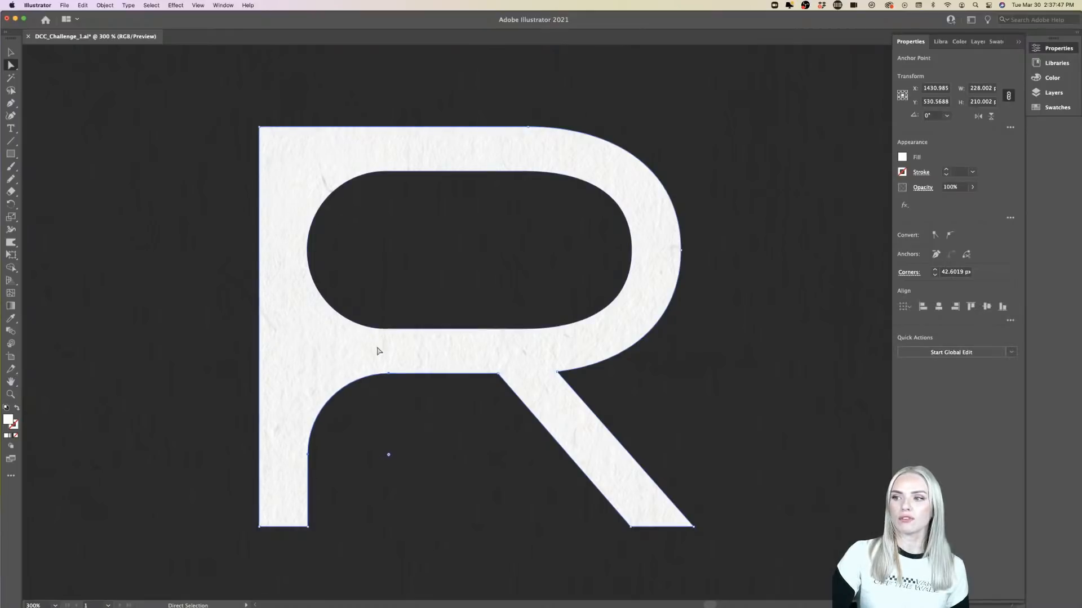
{"action": "left_click", "coordinate": [11, 52]}
{"action": "left_click", "coordinate": [333, 341]}
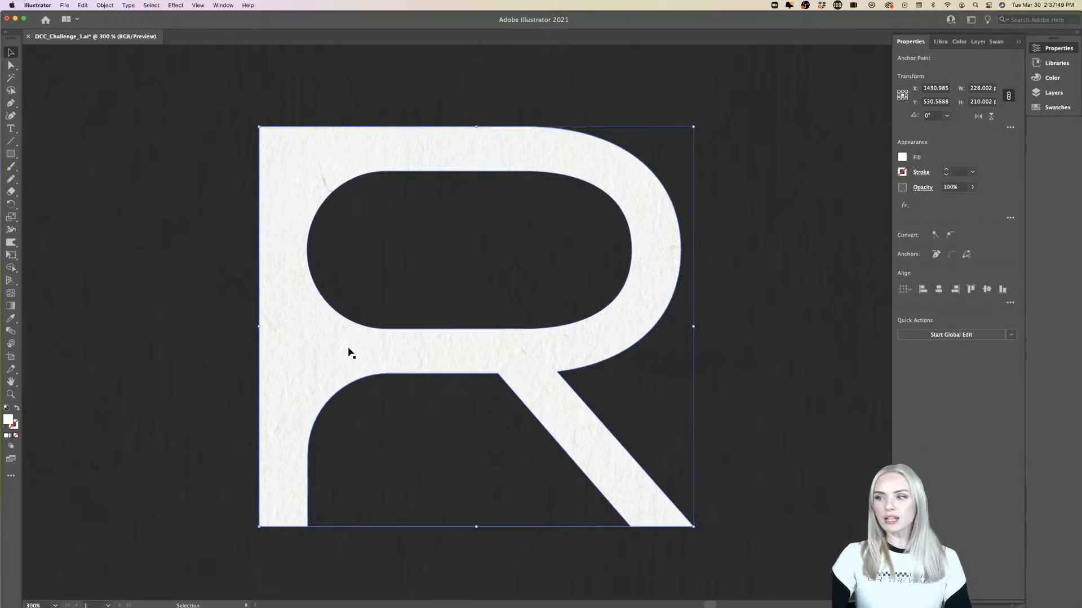
- Deselect the customized R and compare it with the original R on the whole artboard
{"action": "key", "text": "super+minus"}
{"action": "key", "text": "super+minus"}
{"action": "key", "text": "super+minus"}
{"action": "key", "text": "super+minus"}
{"action": "key", "text": "super+minus"}
{"action": "key", "text": "super+minus"}
{"action": "left_click", "coordinate": [528, 367]}
{"action": "scroll", "coordinate": [272, 408], "scroll_direction": "left", "scroll_amount": 3}
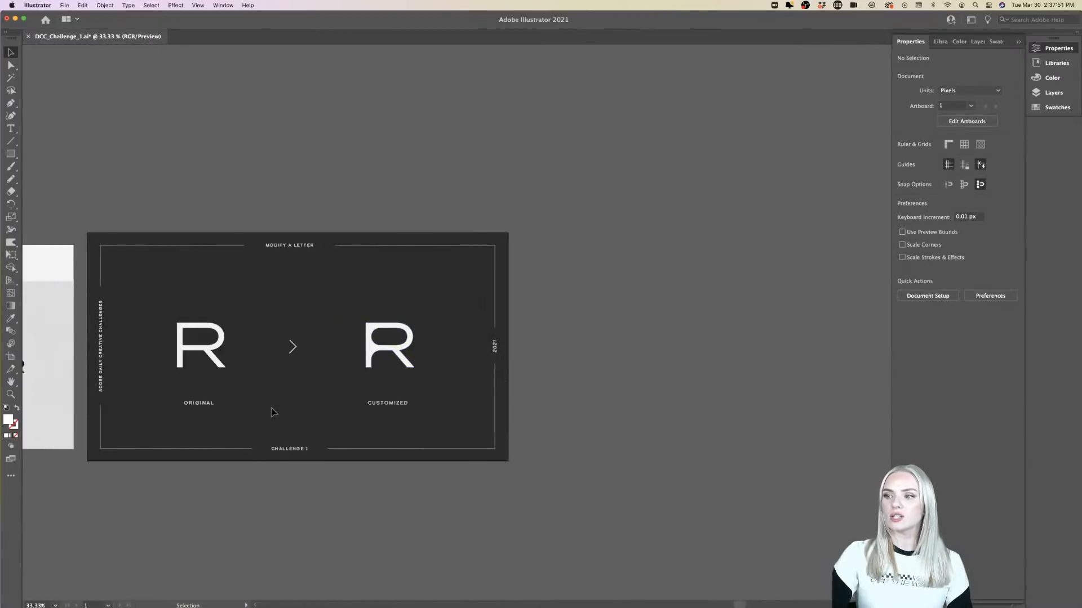
{"action": "scroll", "coordinate": [332, 395], "scroll_direction": "up", "scroll_amount": 1}
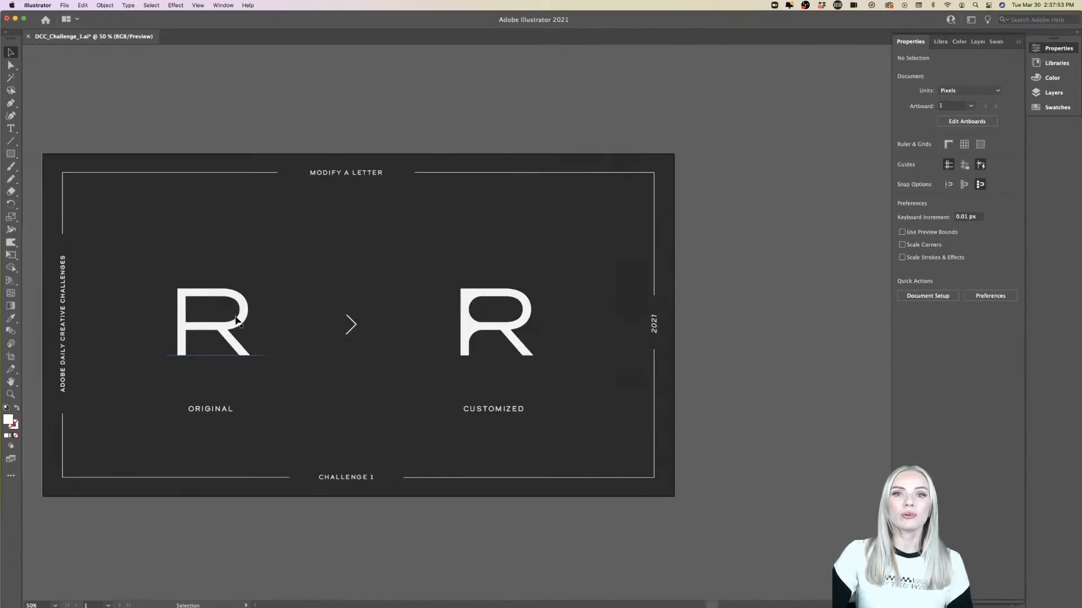
- Fill the customized R with a reddish orange and deselect it
{"action": "left_click", "coordinate": [507, 331]}
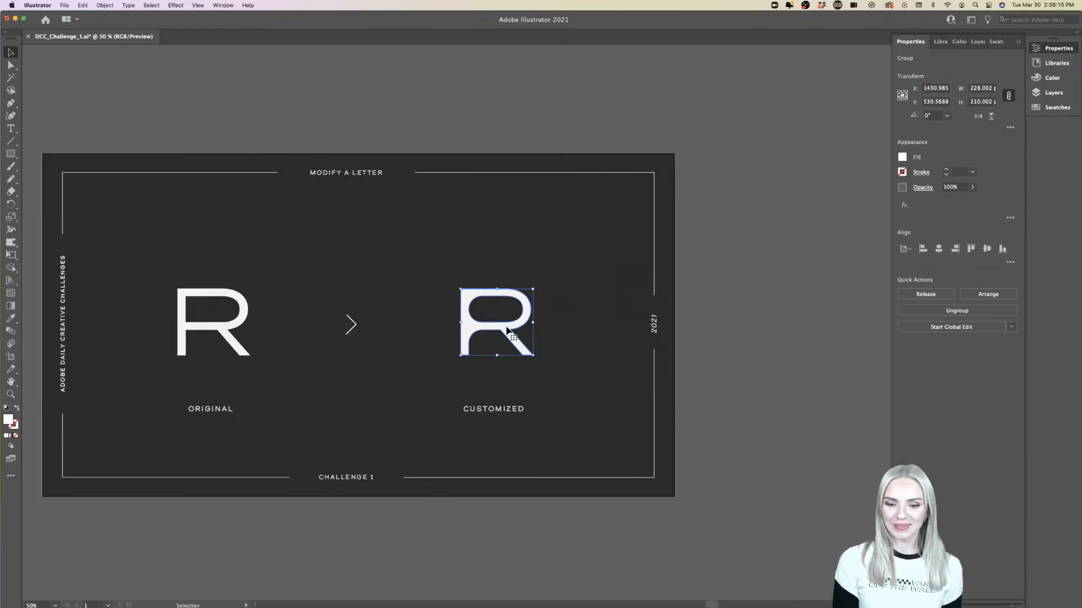
{"action": "double_click", "coordinate": [7, 419]}
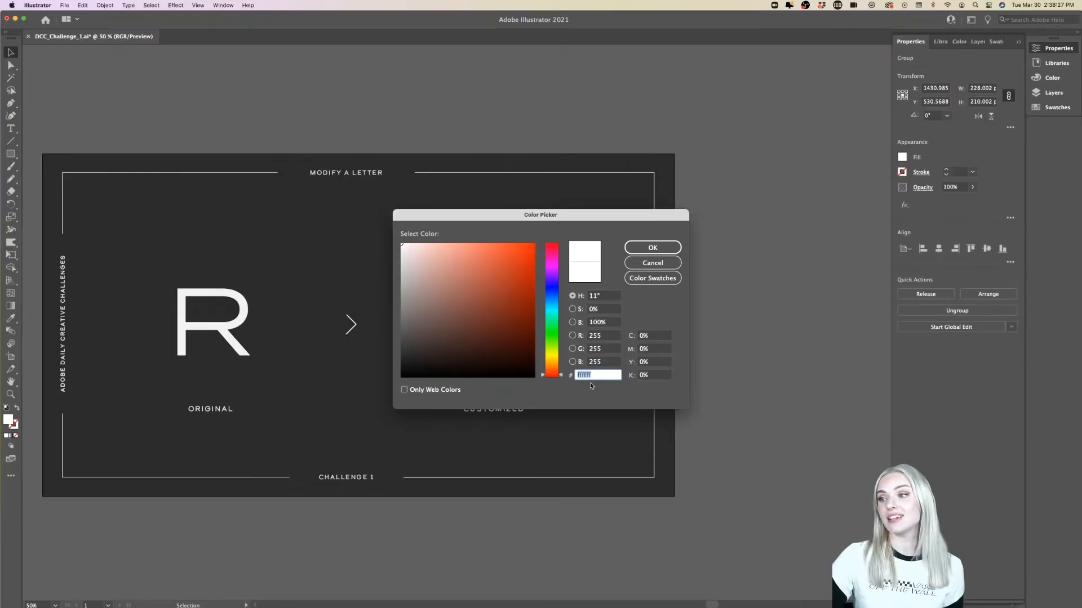
{"action": "mouse_move", "coordinate": [403, 244]}
{"action": "left_mouse_down"}
{"action": "mouse_move", "coordinate": [419, 264]}
{"action": "mouse_move", "coordinate": [519, 285]}
{"action": "mouse_move", "coordinate": [453, 295]}
{"action": "mouse_move", "coordinate": [503, 273]}
{"action": "left_mouse_up"}
{"action": "left_click", "coordinate": [654, 247]}
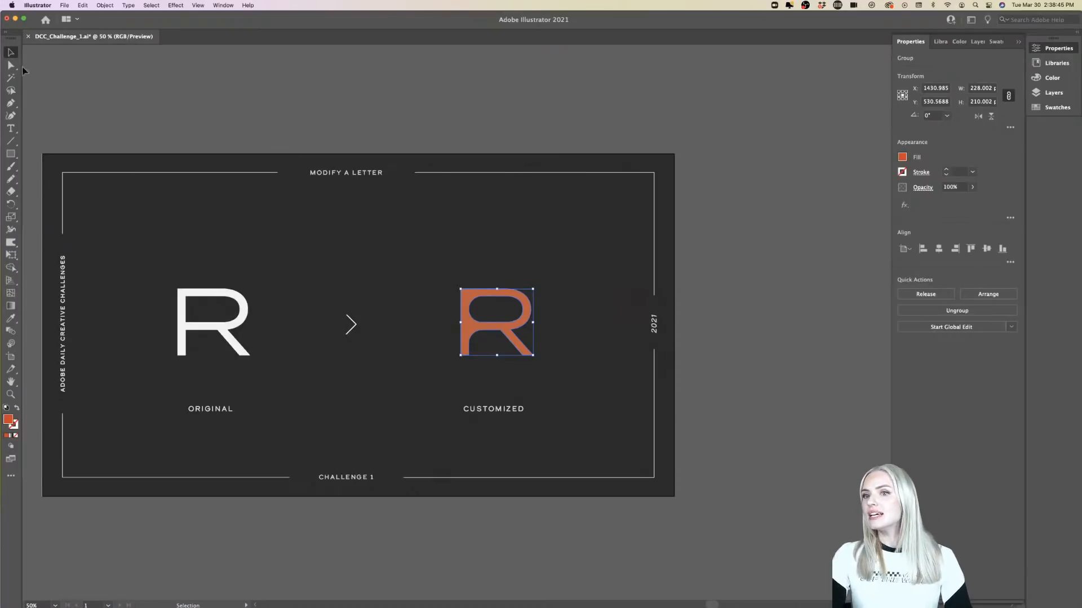
{"action": "left_click", "coordinate": [59, 83]}
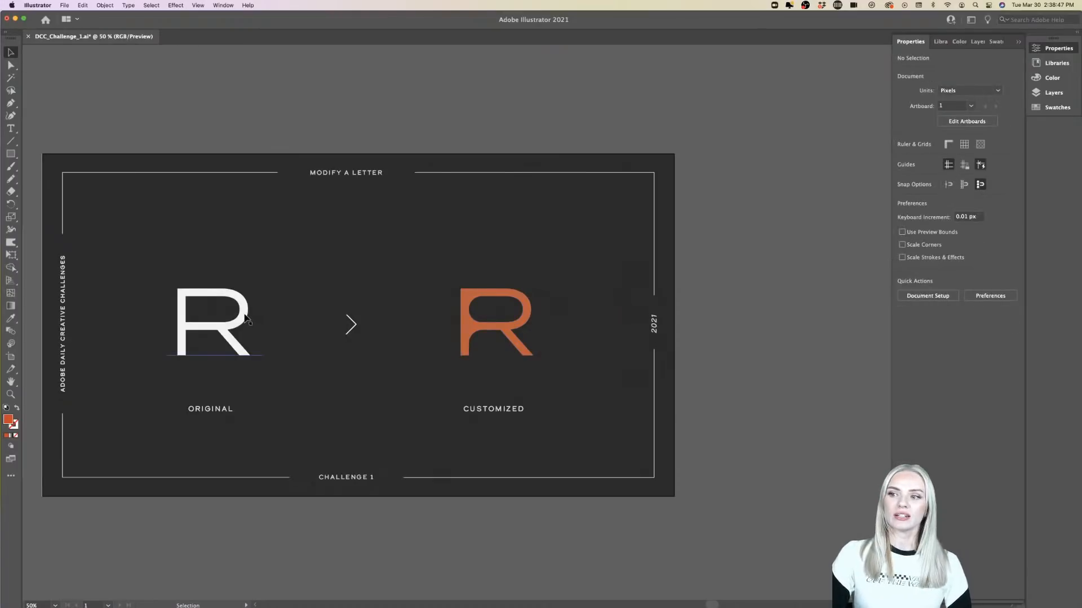
- Place another copy of the original R directly above the orange R and convert it to outlines
{"action": "left_click_drag", "start_coordinate": [288, 293], "coordinate": [524, 227]}
{"action": "scroll", "coordinate": [523, 227], "scroll_direction": "up", "scroll_amount": 2}
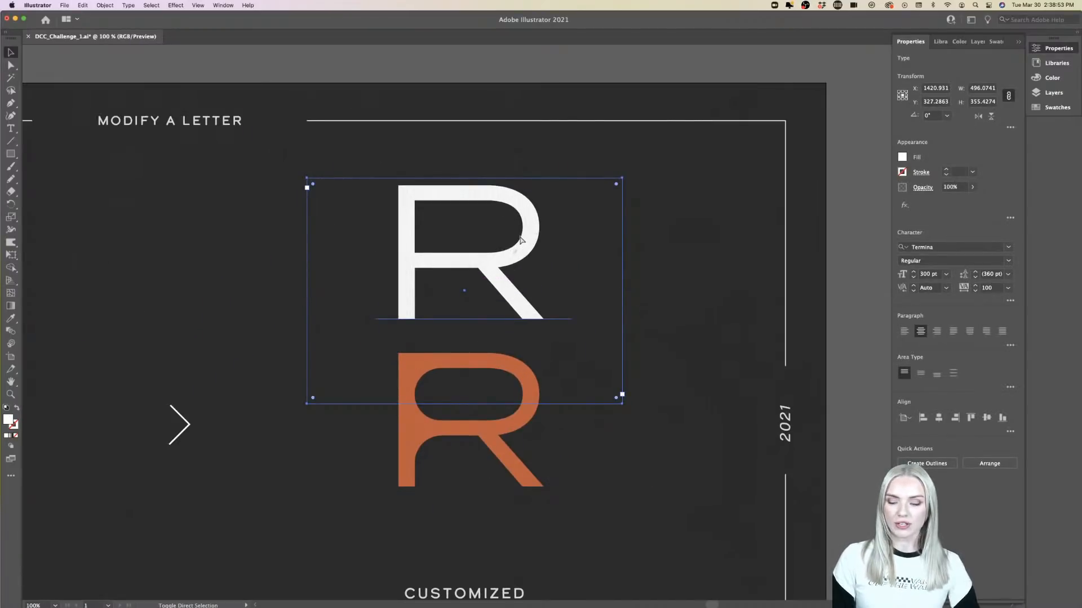
{"action": "key", "text": "super+shift+o"}
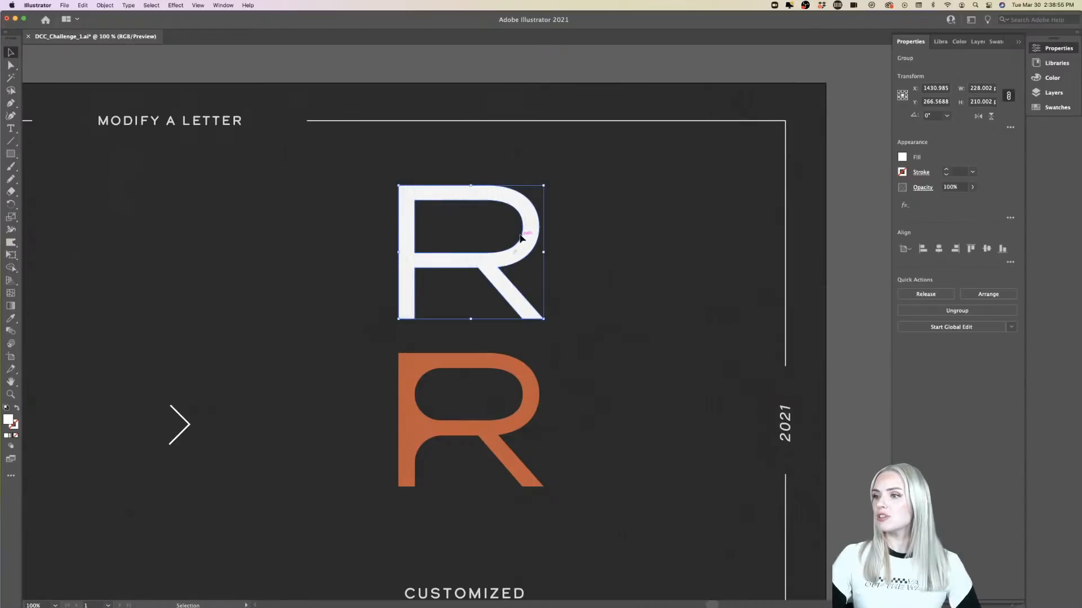
- Round the outer upper corner of the orange R's stem to about 60.7 px
{"action": "scroll", "coordinate": [521, 239], "scroll_direction": "up", "scroll_amount": 3}
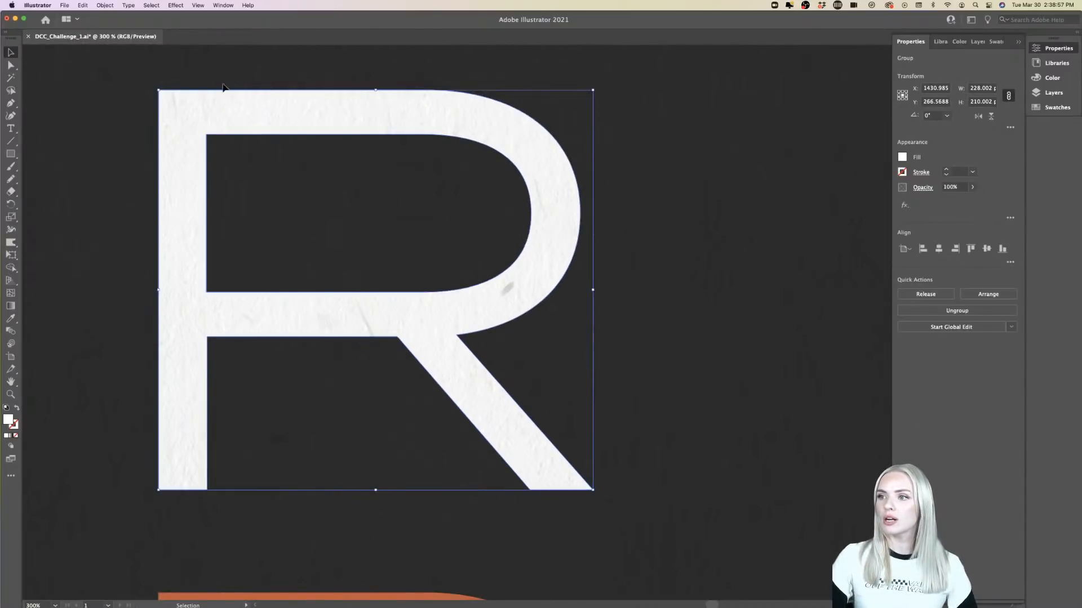
{"action": "left_click", "coordinate": [12, 66]}
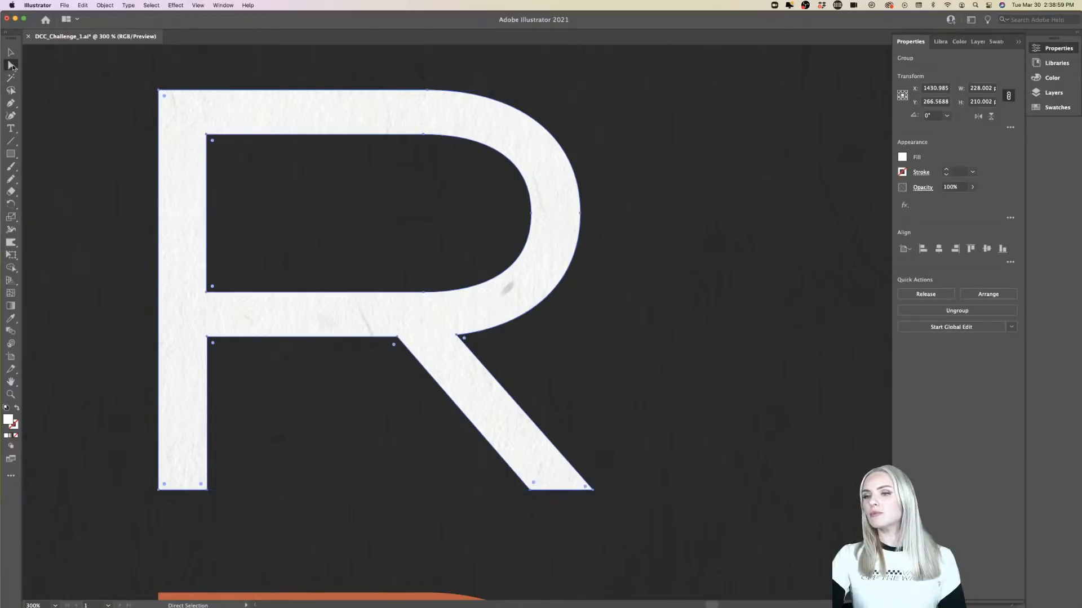
{"action": "scroll", "coordinate": [403, 238], "scroll_direction": "down", "scroll_amount": 10}
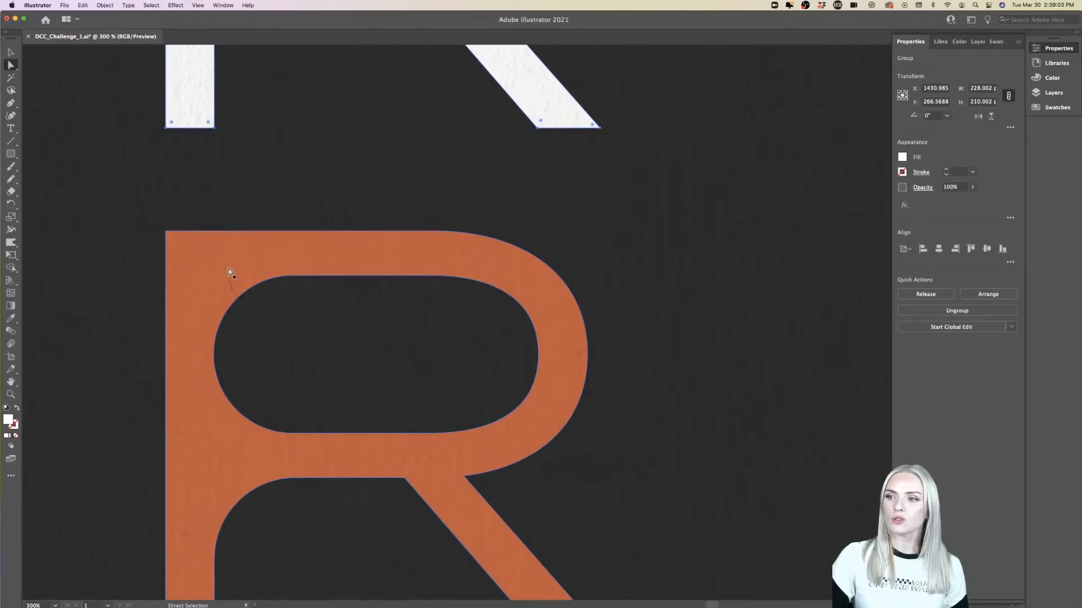
{"action": "left_click", "coordinate": [166, 232]}
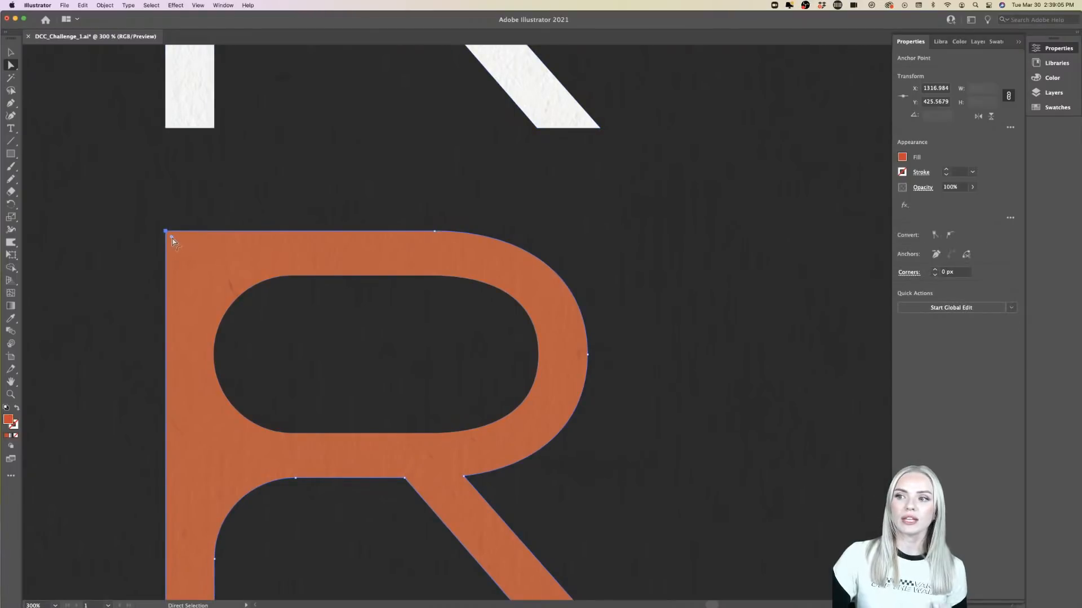
{"action": "left_click_drag", "start_coordinate": [172, 239], "coordinate": [281, 346]}
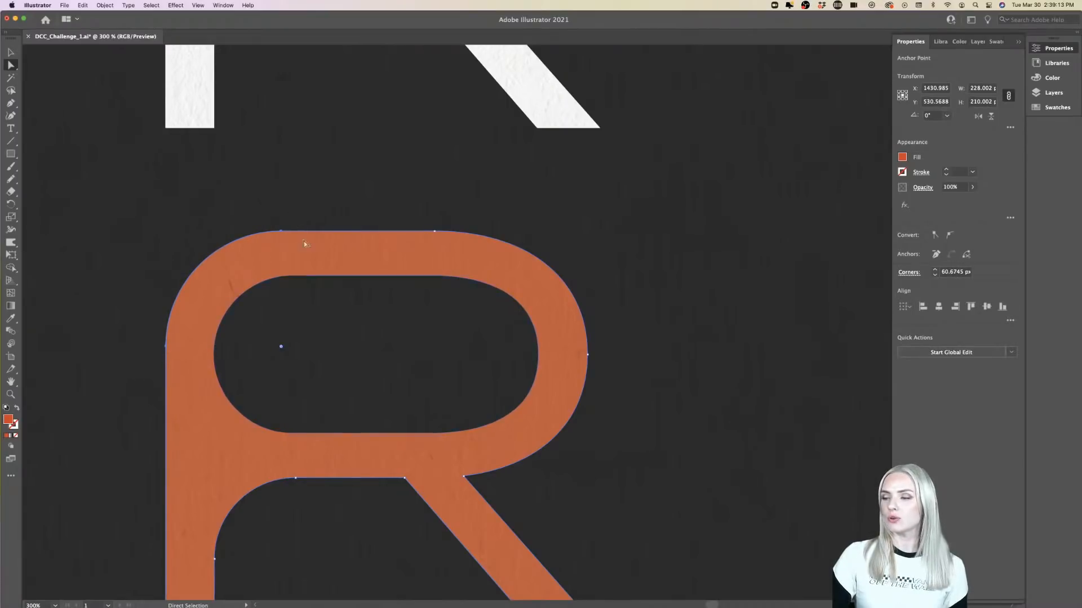
- Deselect the orange R and review its rounded shape at several magnifications alongside the white R above it
{"action": "scroll", "coordinate": [302, 280], "scroll_direction": "down", "scroll_amount": 10}
{"action": "left_click", "coordinate": [499, 281]}
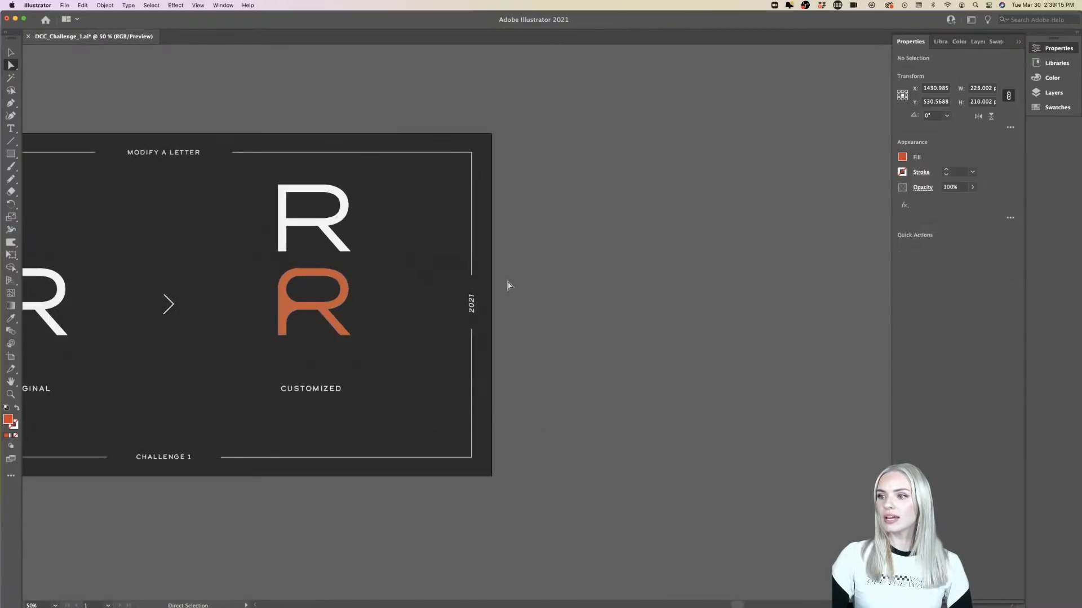
{"action": "scroll", "coordinate": [507, 285], "scroll_direction": "left", "scroll_amount": 3}
{"action": "scroll", "coordinate": [362, 309], "scroll_direction": "up", "scroll_amount": 10}
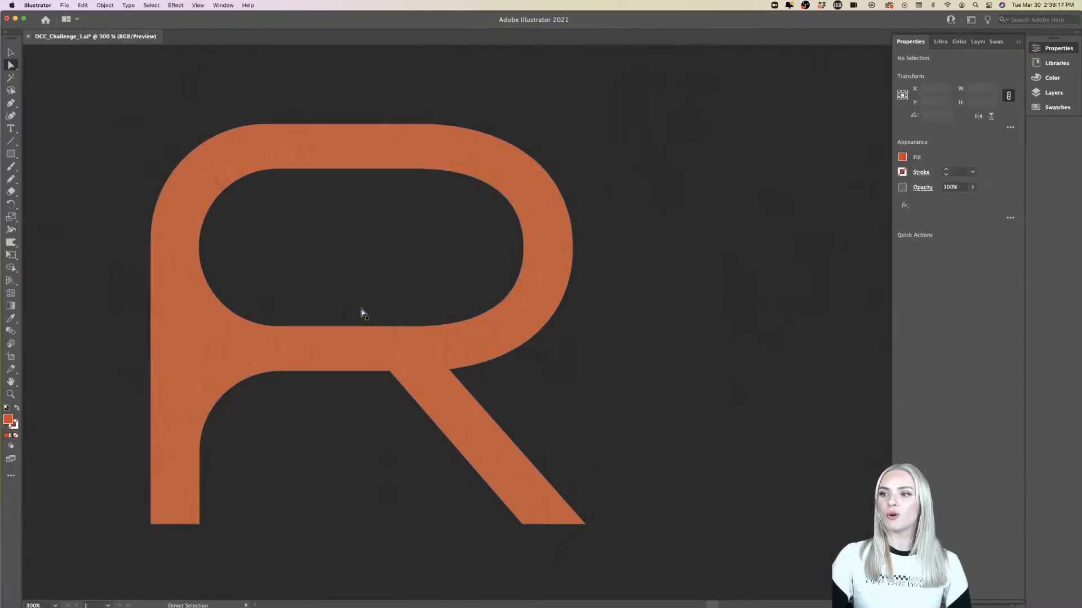
{"action": "scroll", "coordinate": [166, 155], "scroll_direction": "down", "scroll_amount": 4}
{"action": "scroll", "coordinate": [167, 158], "scroll_direction": "up", "scroll_amount": 5}
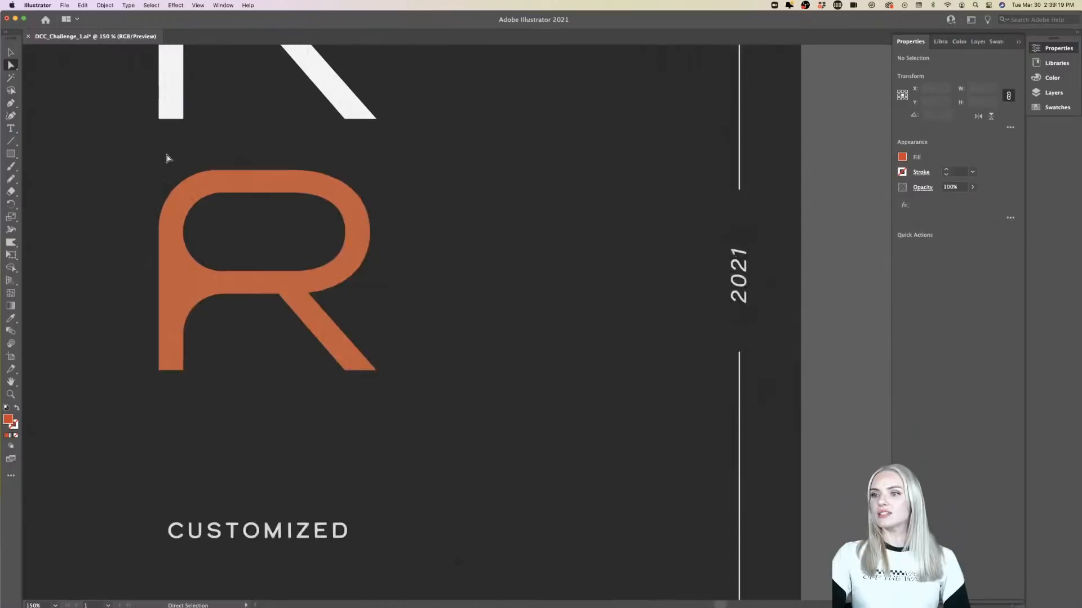
{"action": "scroll", "coordinate": [167, 158], "scroll_direction": "up", "scroll_amount": 2}
{"action": "scroll", "coordinate": [196, 235], "scroll_direction": "up", "scroll_amount": 5}
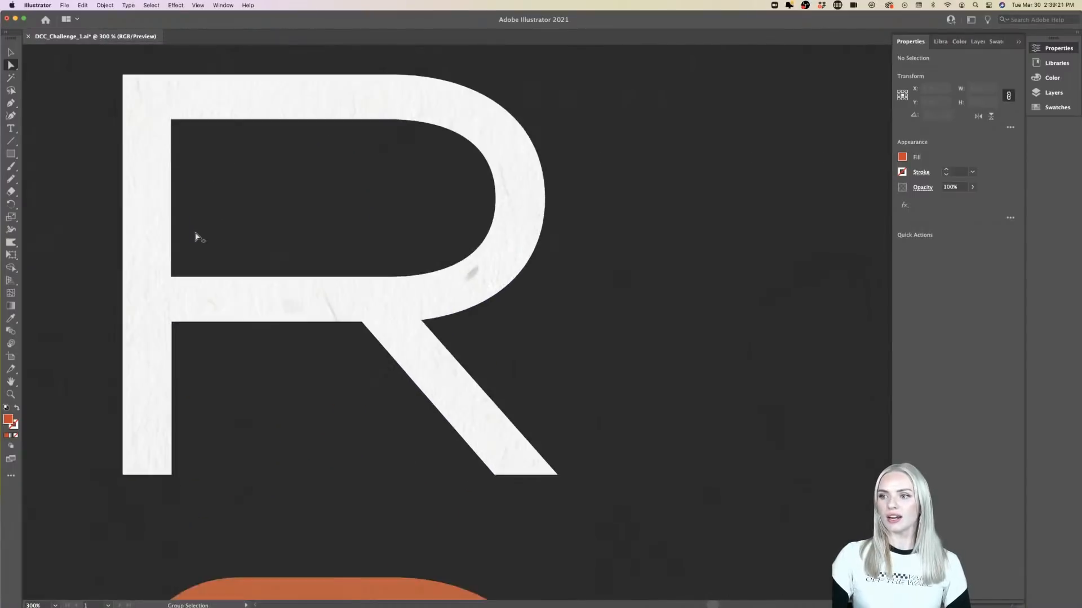
- Shift the three curve anchor points of the white R's counter toward the stem, narrowing the counter to about 133.4 px
{"action": "scroll", "coordinate": [252, 301], "scroll_direction": "down", "scroll_amount": 3}
{"action": "left_click", "coordinate": [261, 289]}
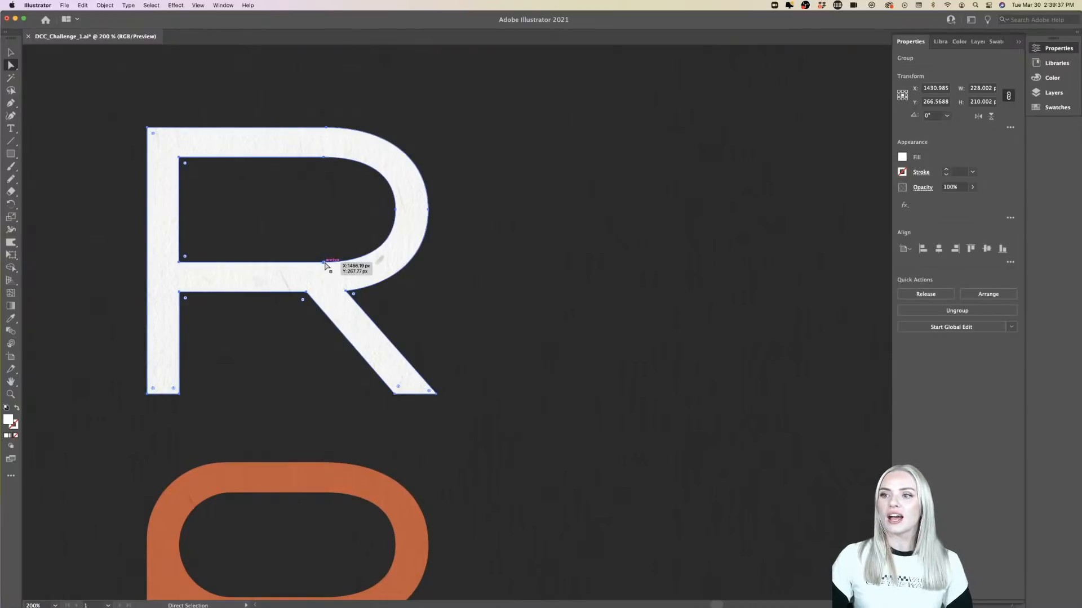
{"action": "scroll", "coordinate": [325, 265], "scroll_direction": "up", "scroll_amount": 2}
{"action": "scroll", "coordinate": [326, 266], "scroll_direction": "up", "scroll_amount": 3}
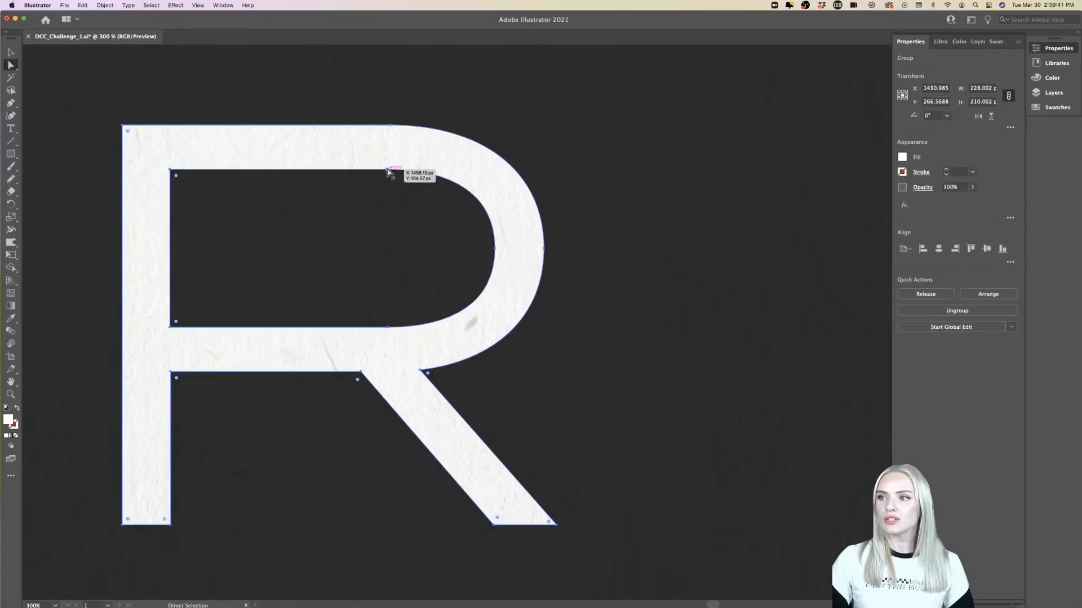
{"action": "left_click", "coordinate": [388, 170]}
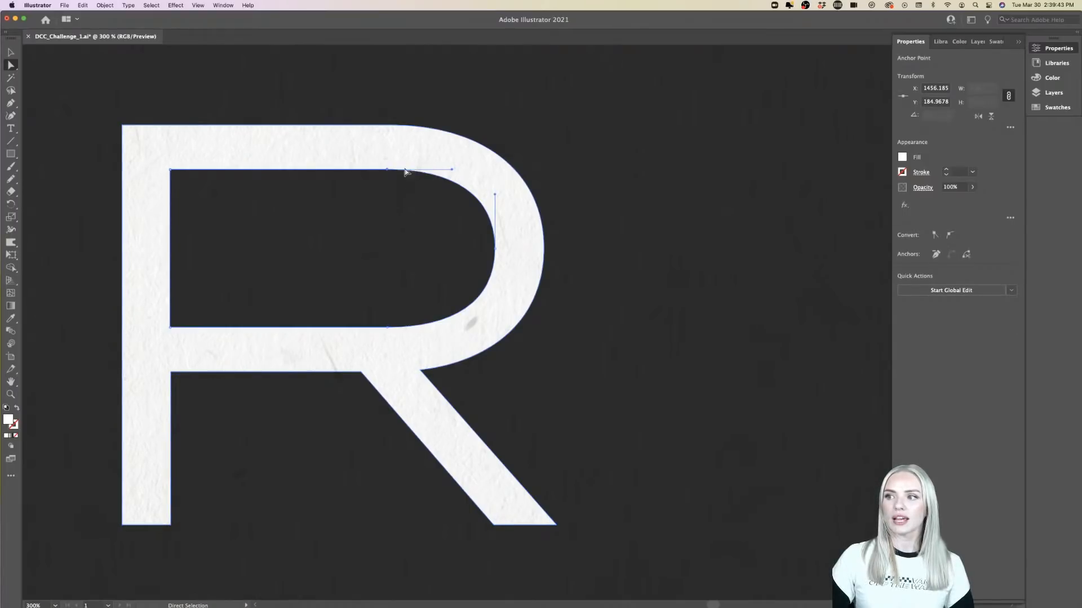
{"action": "mouse_move", "coordinate": [452, 169]}
{"action": "left_mouse_down"}
{"action": "mouse_move", "coordinate": [442, 151]}
{"action": "mouse_move", "coordinate": [451, 169]}
{"action": "left_mouse_up"}
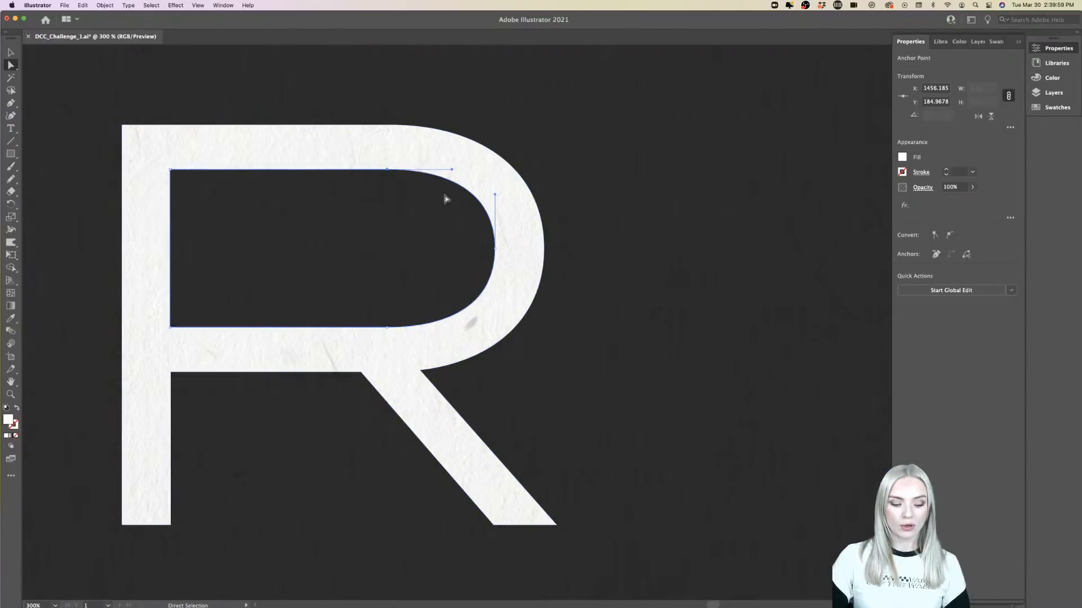
{"action": "left_click", "coordinate": [494, 249], "text": "alt"}
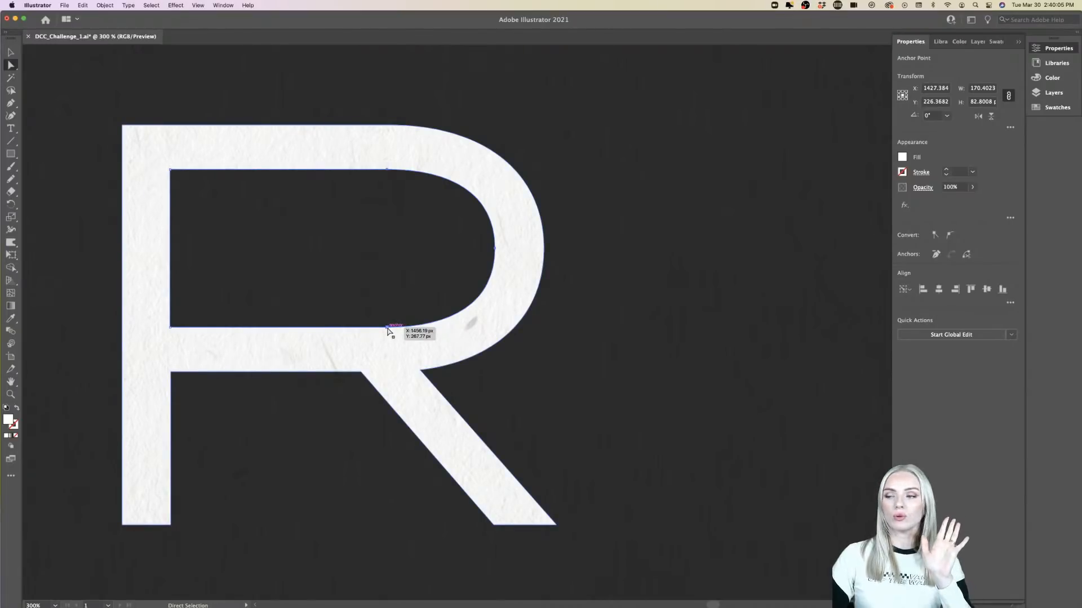
{"action": "left_click_drag", "start_coordinate": [387, 332], "coordinate": [333, 318]}
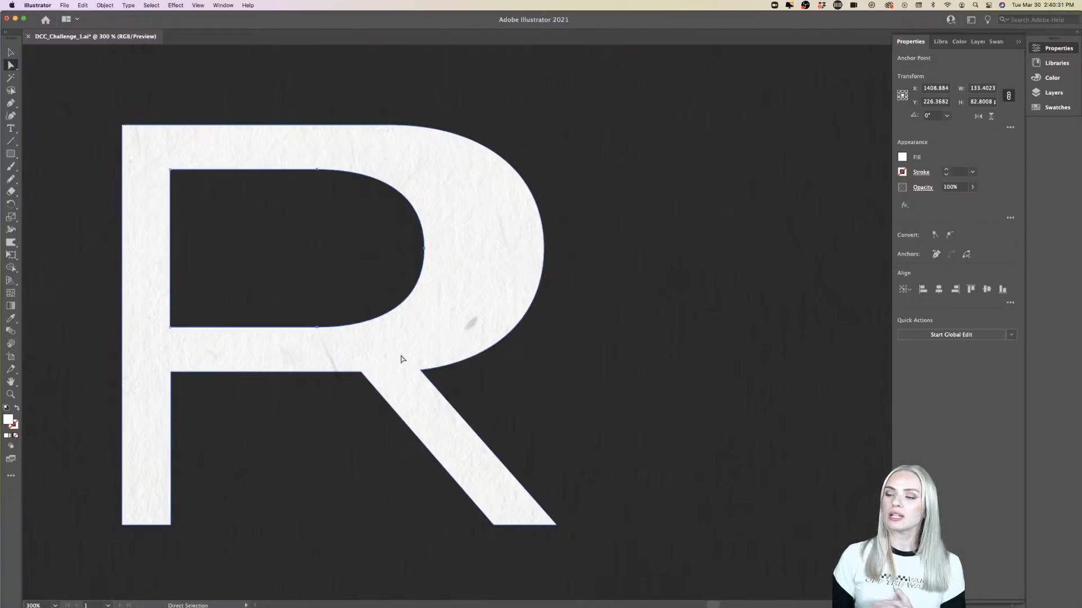
- Thicken the white R's diagonal leg by shifting the two anchor points of its inner edge toward the stem, and deselect it
{"action": "scroll", "coordinate": [453, 469], "scroll_direction": "down", "scroll_amount": 1}
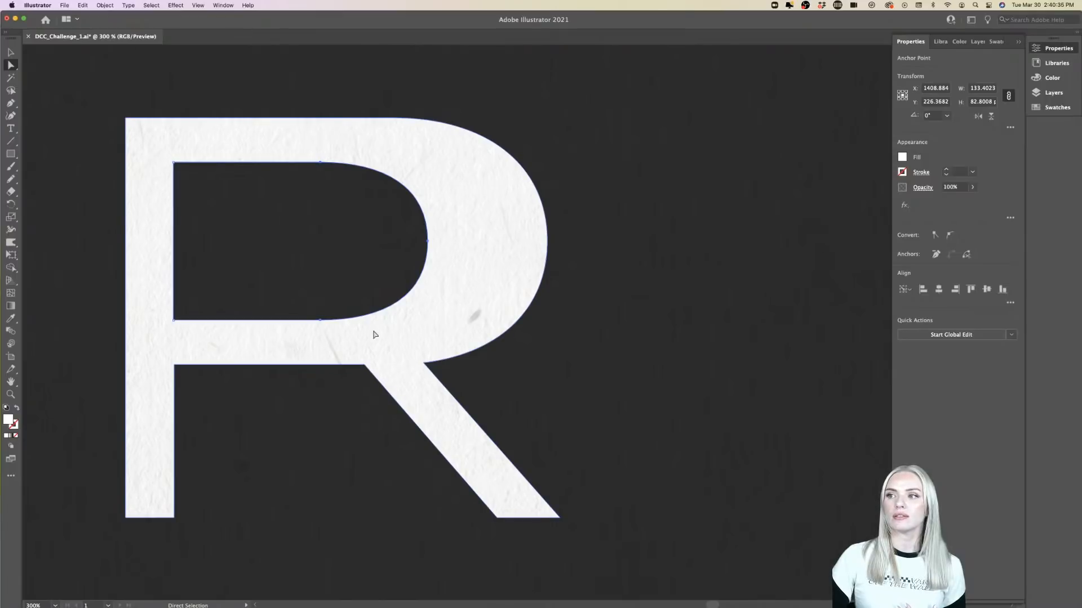
{"action": "scroll", "coordinate": [474, 246], "scroll_direction": "down", "scroll_amount": 3}
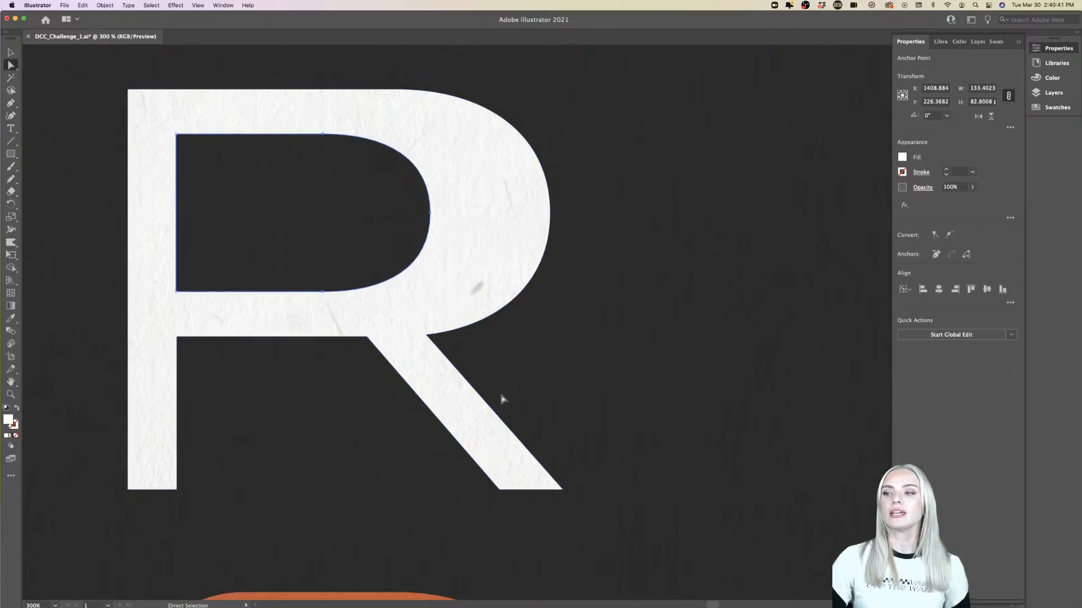
{"action": "left_click", "coordinate": [501, 491]}
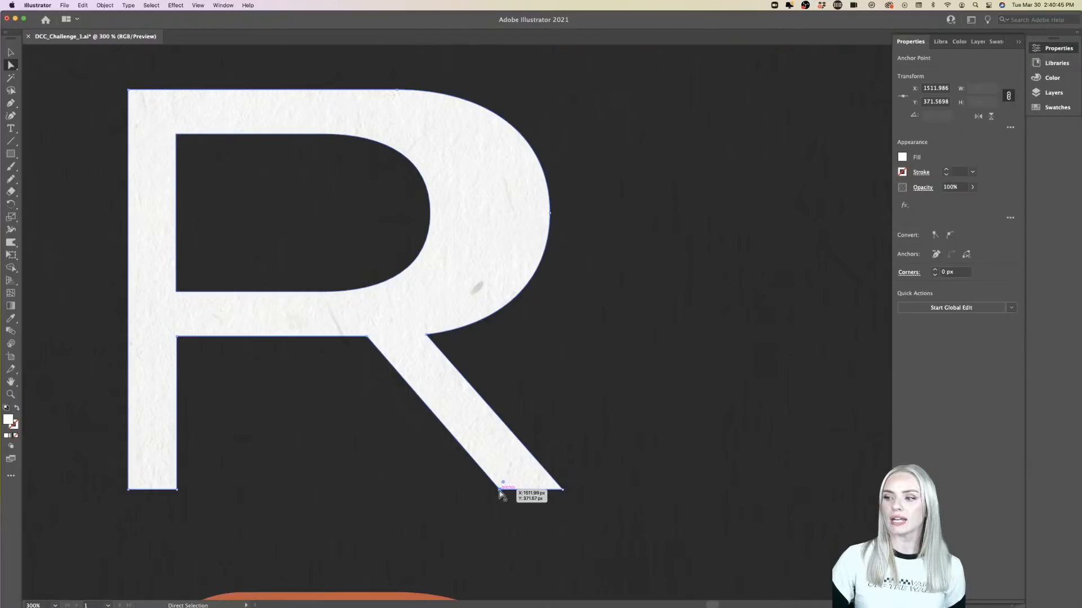
{"action": "left_click", "coordinate": [367, 336], "text": "shift"}
{"action": "left_click_drag", "start_coordinate": [366, 340], "coordinate": [295, 342]}
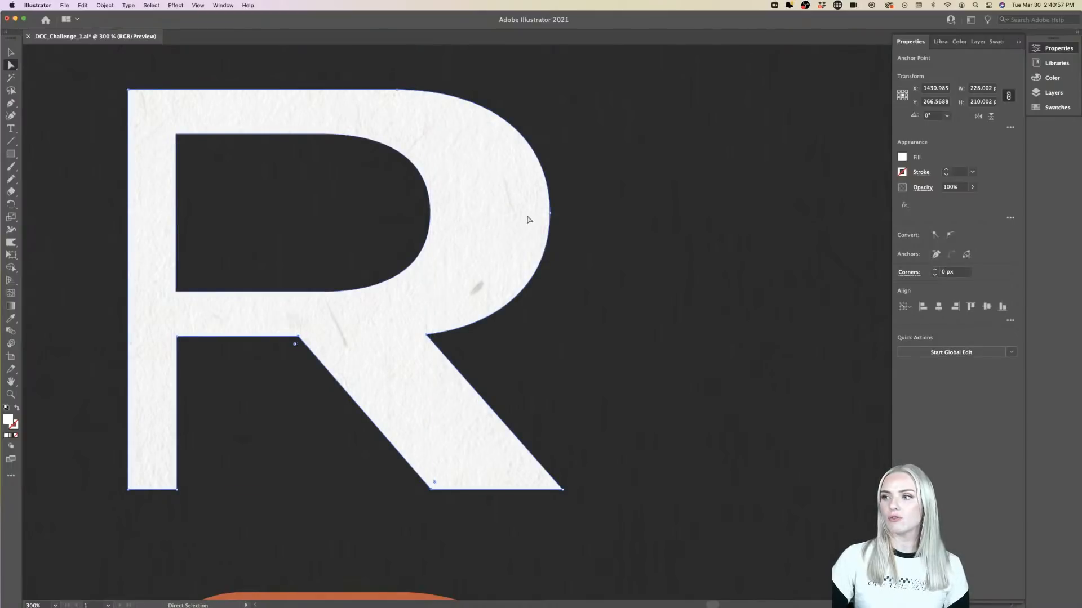
{"action": "left_click_drag", "start_coordinate": [433, 491], "coordinate": [422, 491]}
{"action": "left_click", "coordinate": [561, 420]}
- Thicken the white R's stem by moving the upper and lower anchor points of its outer edge straight outward
{"action": "key", "text": "super+0"}
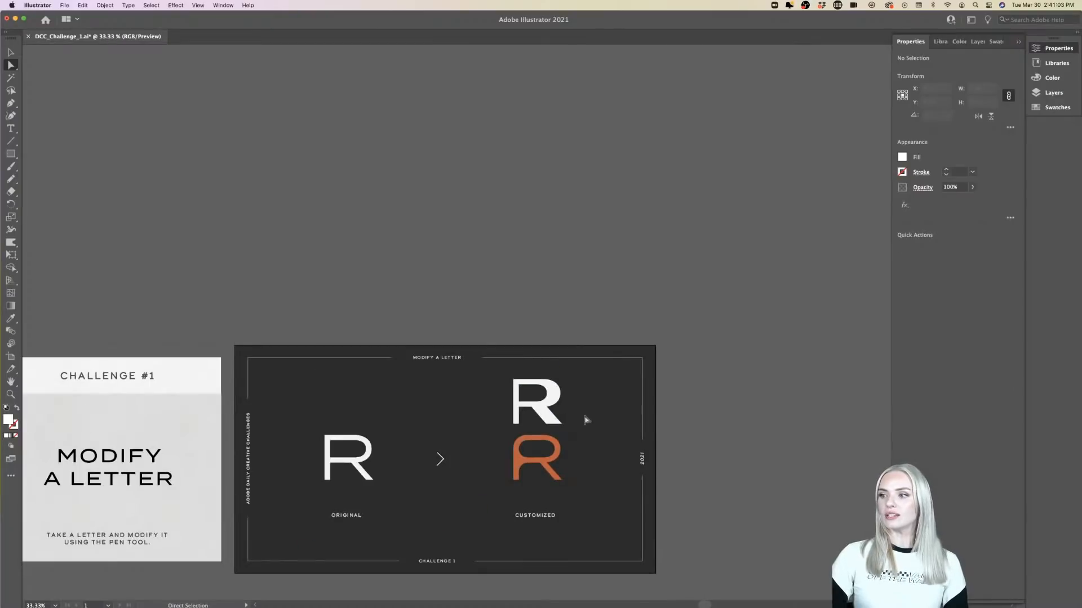
{"action": "key", "text": "super+1"}
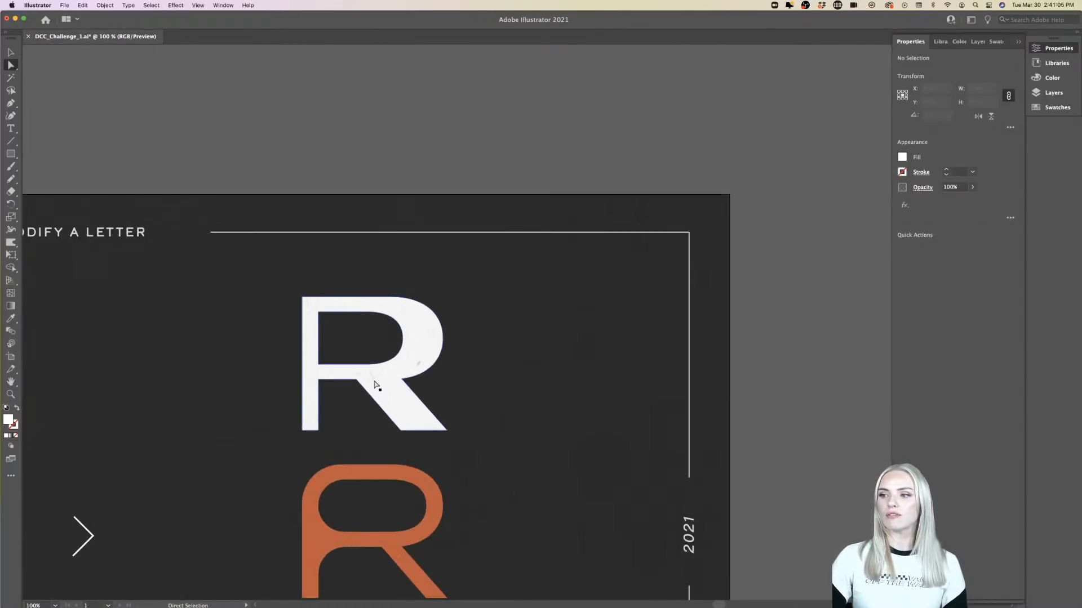
{"action": "scroll", "coordinate": [372, 378], "scroll_direction": "up", "scroll_amount": 5}
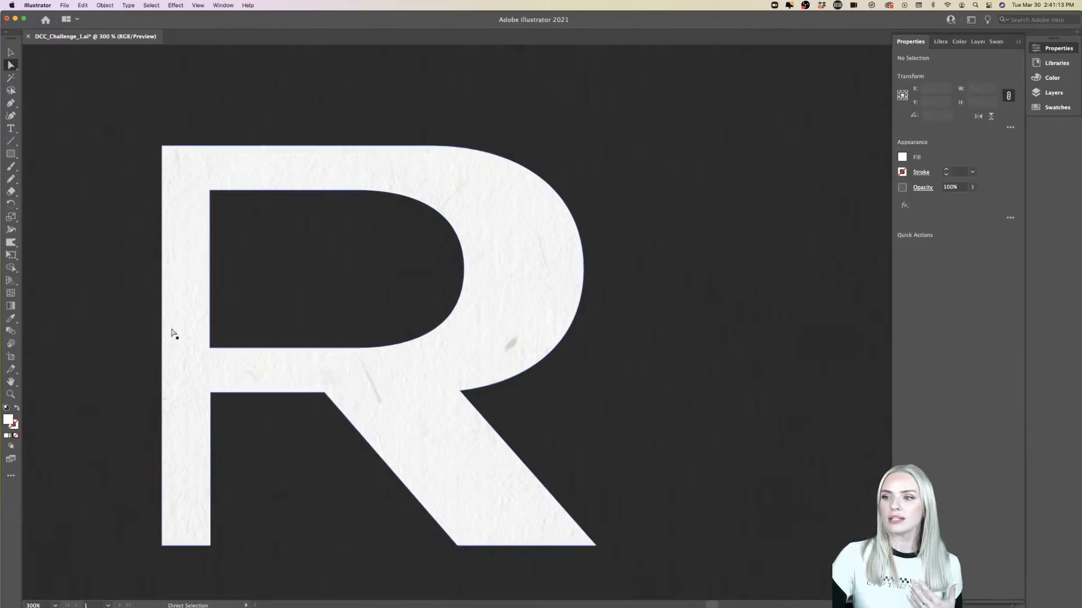
{"action": "left_click", "coordinate": [162, 547]}
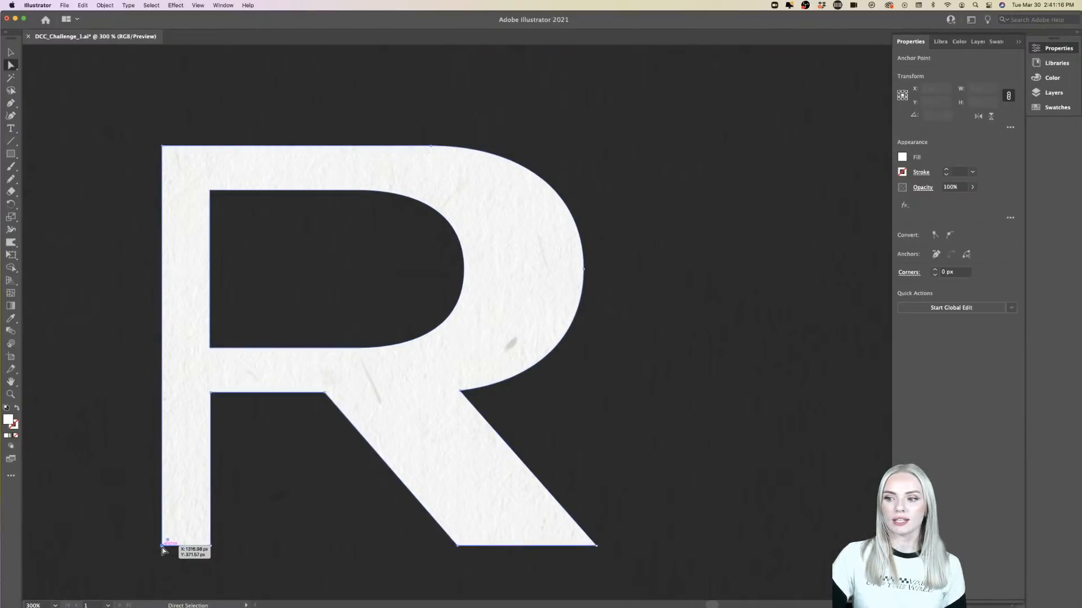
{"action": "left_click", "coordinate": [162, 147], "text": "shift"}
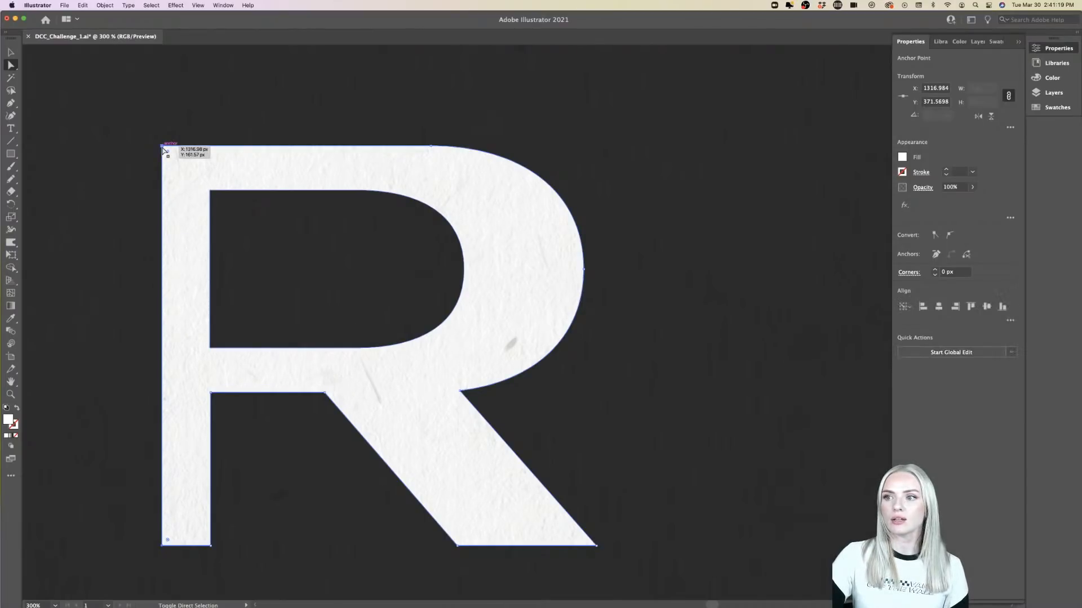
{"action": "left_click_drag", "start_coordinate": [162, 148], "coordinate": [82, 150]}
- Deselect the thickened white R and compare it with the orange R and the original R on the artboard
{"action": "key", "text": "super+minus"}
{"action": "key", "text": "super+minus"}
{"action": "key", "text": "super+minus"}
{"action": "key", "text": "super+minus"}
{"action": "left_click", "coordinate": [615, 356]}
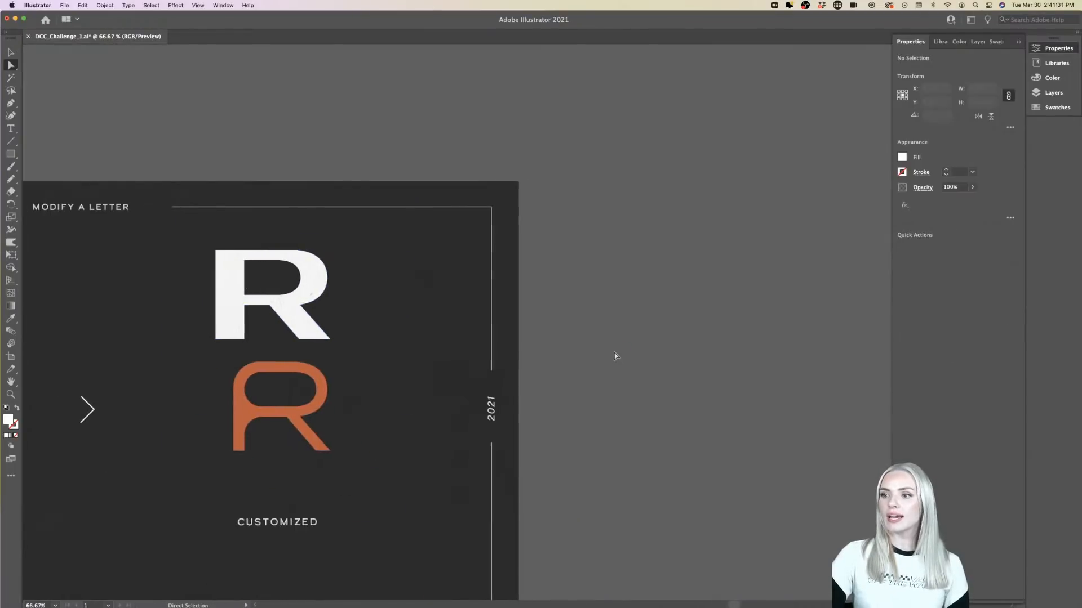
{"action": "scroll", "coordinate": [614, 356], "scroll_direction": "left", "scroll_amount": 2}
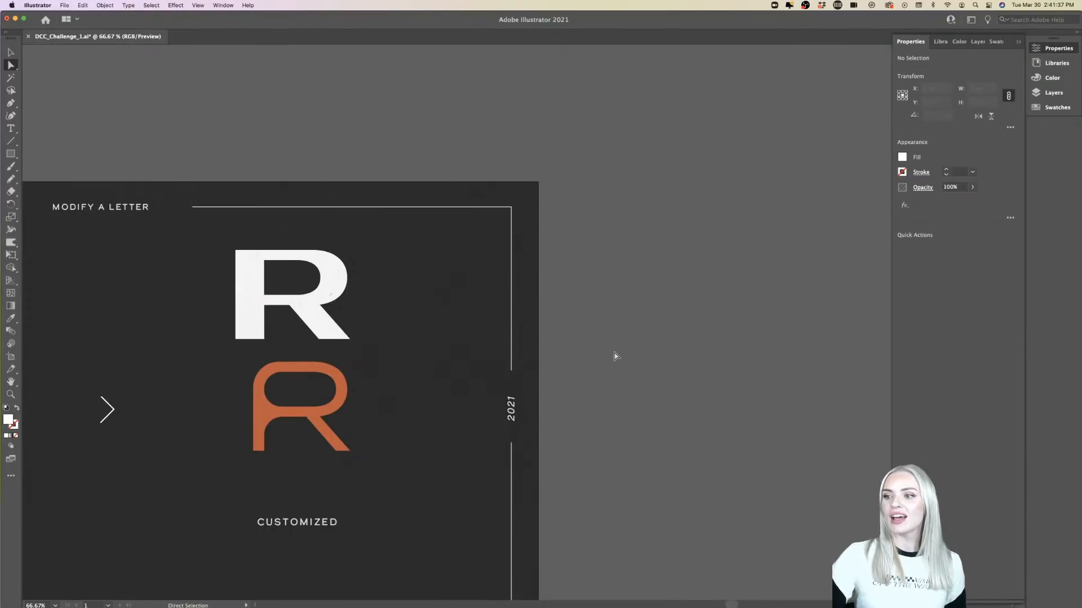
{"action": "scroll", "coordinate": [614, 356], "scroll_direction": "left", "scroll_amount": 15}
{"action": "scroll", "coordinate": [614, 356], "scroll_direction": "down", "scroll_amount": 4}
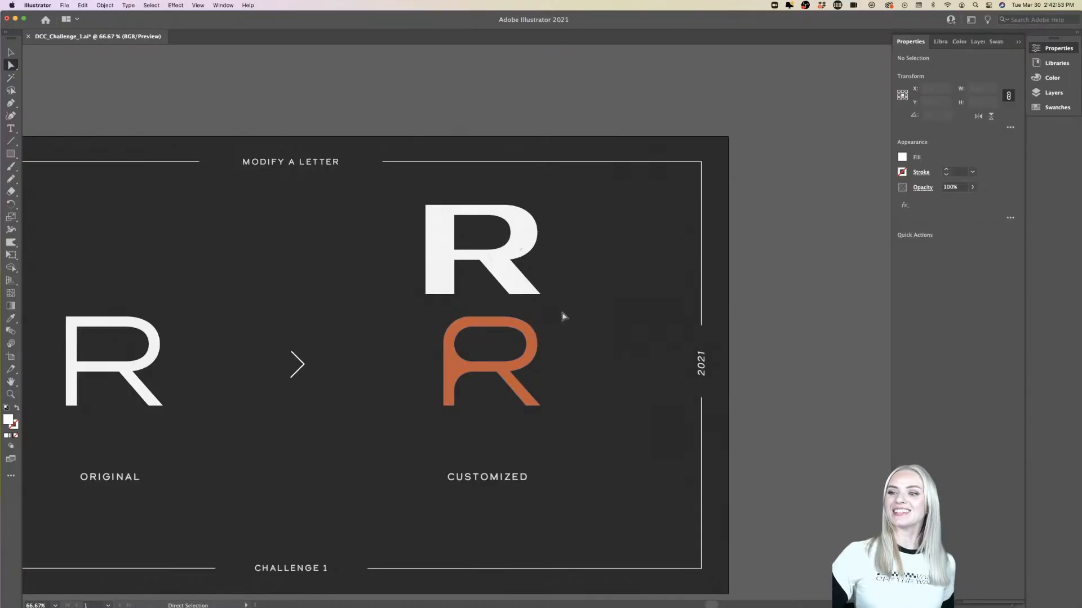
- Place a copy of the original live-text R on the empty canvas just beyond the artboard's right edge
{"action": "scroll", "coordinate": [523, 255], "scroll_direction": "right", "scroll_amount": 1}
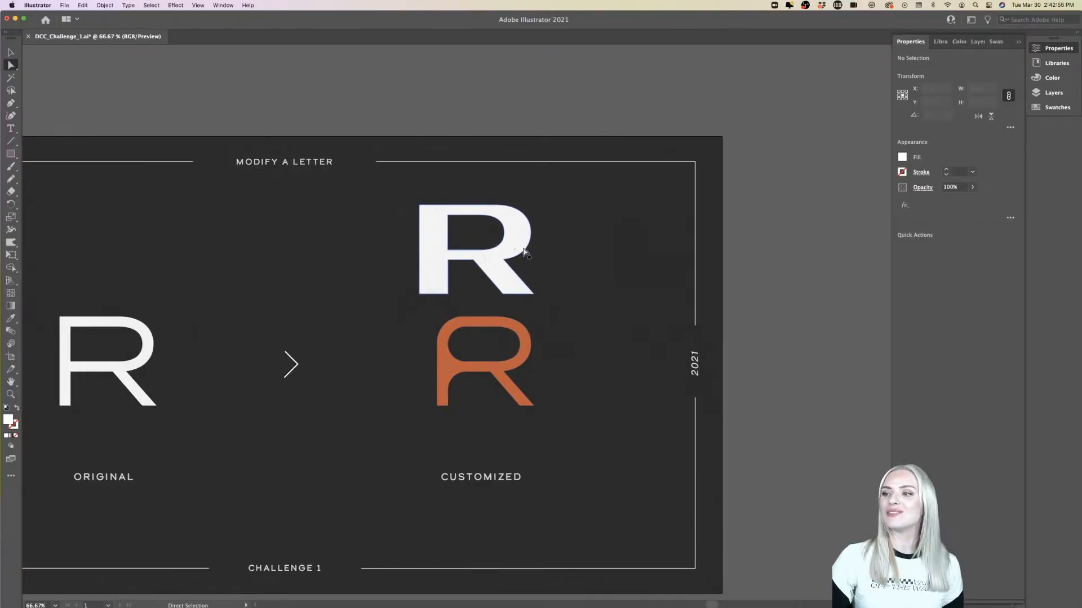
{"action": "scroll", "coordinate": [524, 255], "scroll_direction": "down", "scroll_amount": 1}
{"action": "scroll", "coordinate": [523, 261], "scroll_direction": "down", "scroll_amount": 1}
{"action": "scroll", "coordinate": [524, 261], "scroll_direction": "right", "scroll_amount": 3}
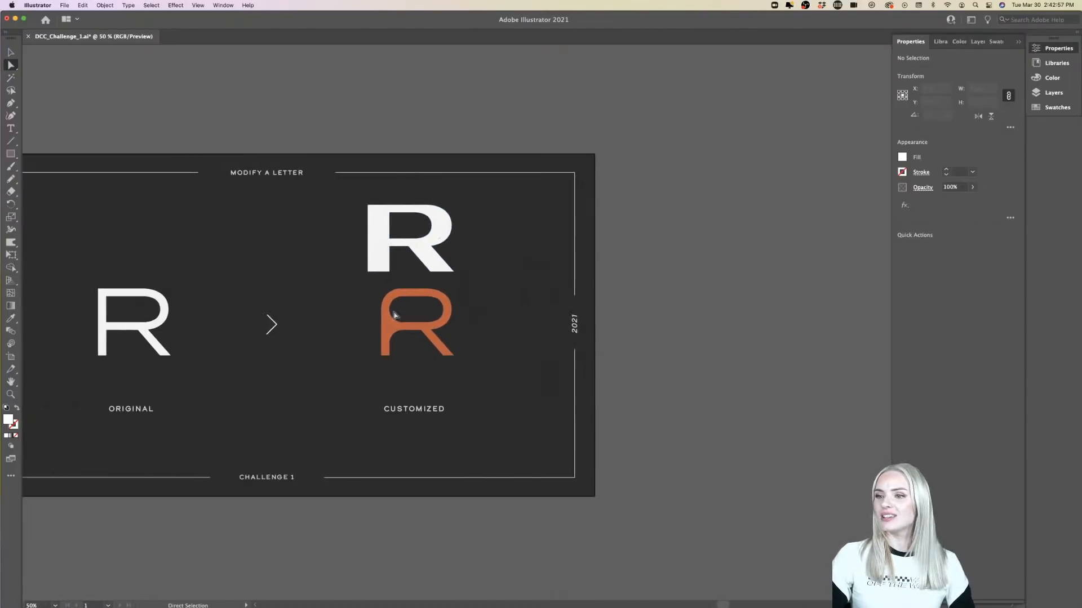
{"action": "left_click_drag", "start_coordinate": [156, 346], "coordinate": [739, 341]}
{"action": "scroll", "coordinate": [739, 341], "scroll_direction": "down", "scroll_amount": 2}
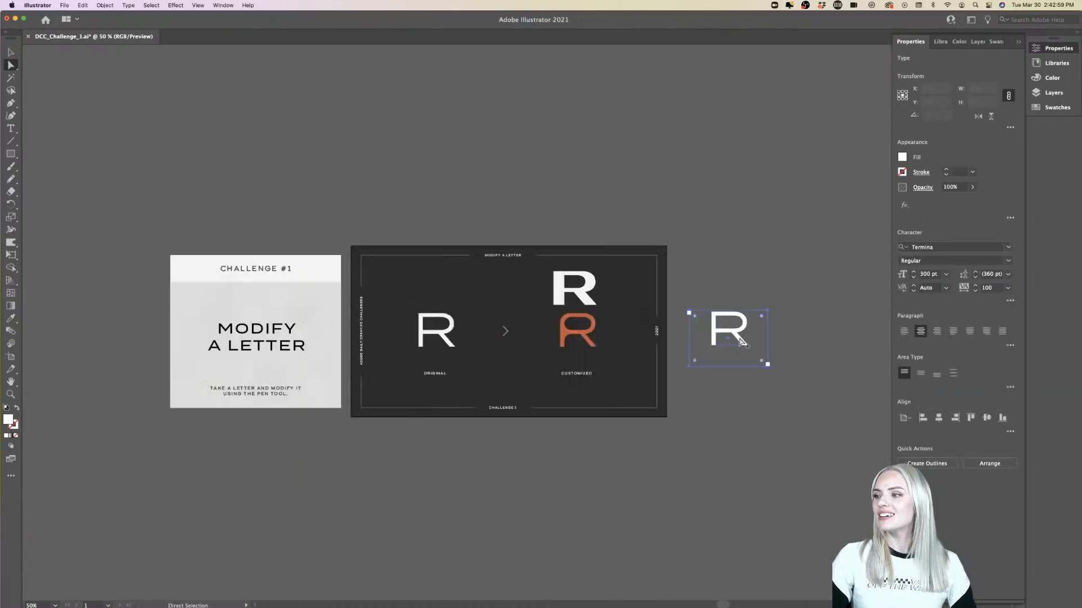
{"action": "scroll", "coordinate": [710, 346], "scroll_direction": "right", "scroll_amount": 5}
{"action": "scroll", "coordinate": [691, 349], "scroll_direction": "up", "scroll_amount": 3}
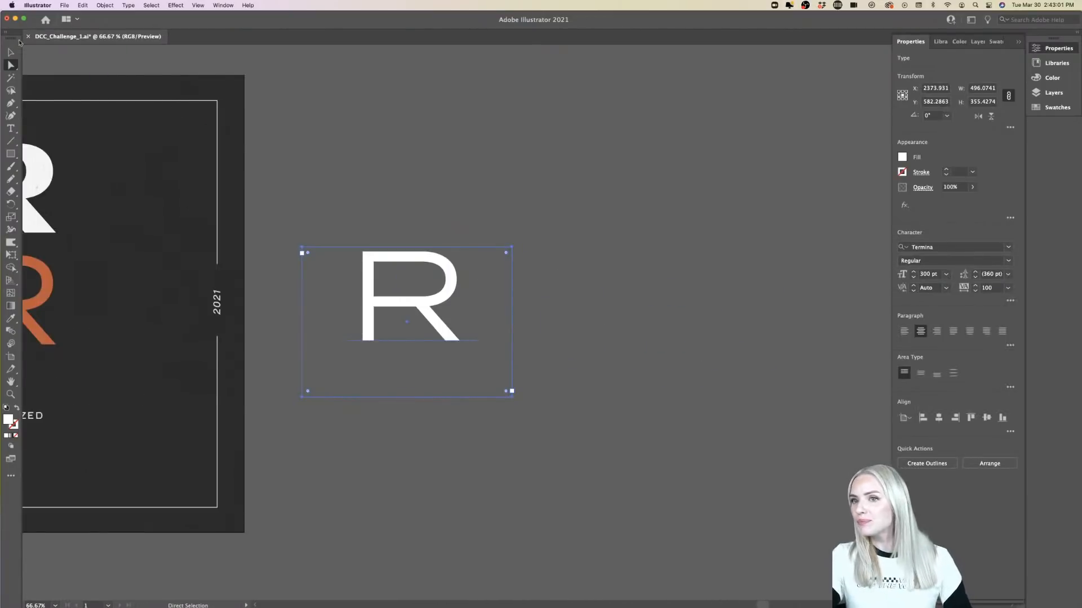
- Widen the copied R's text box to about 1323 px and extend its text to "ROCK"
{"action": "key", "text": "v"}
{"action": "left_click_drag", "start_coordinate": [516, 321], "coordinate": [866, 321]}
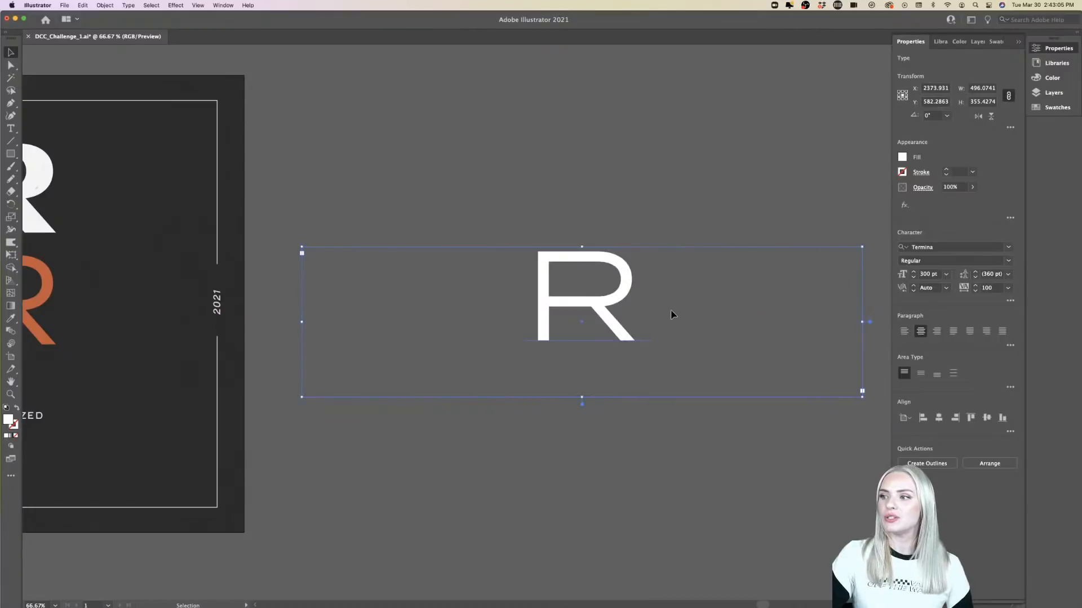
{"action": "double_click", "coordinate": [609, 310]}
{"action": "type", "text": "OCK"}
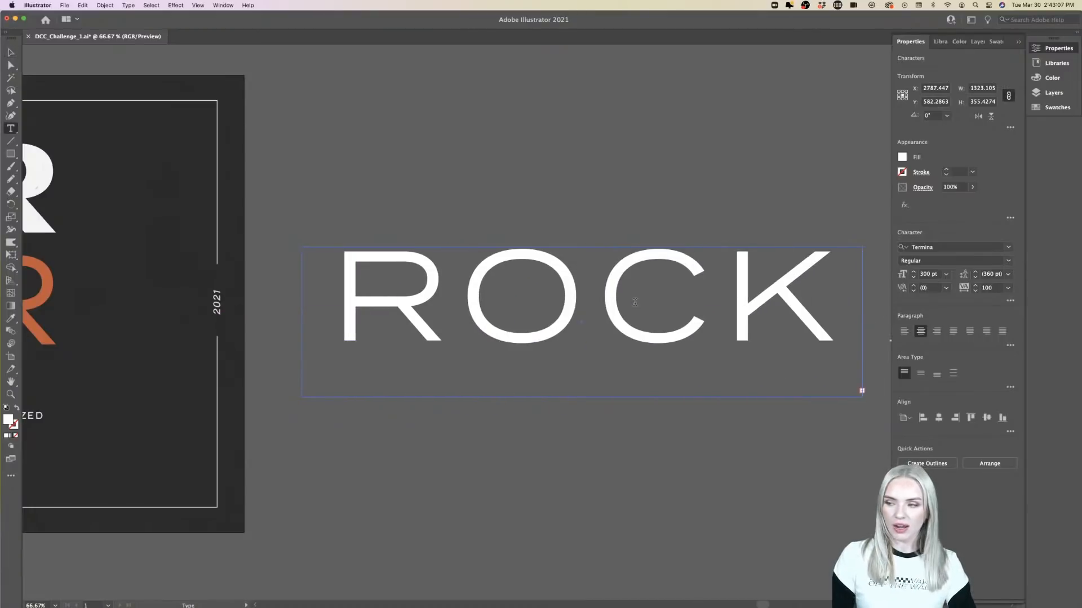
{"action": "key", "text": "super+minus"}
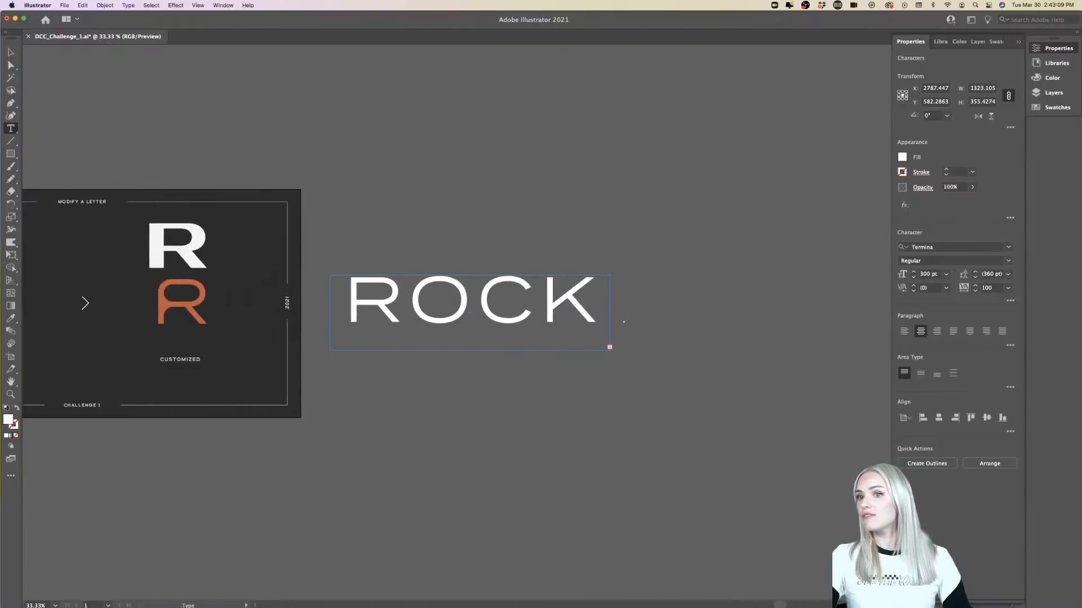
{"action": "left_click", "coordinate": [11, 52]}
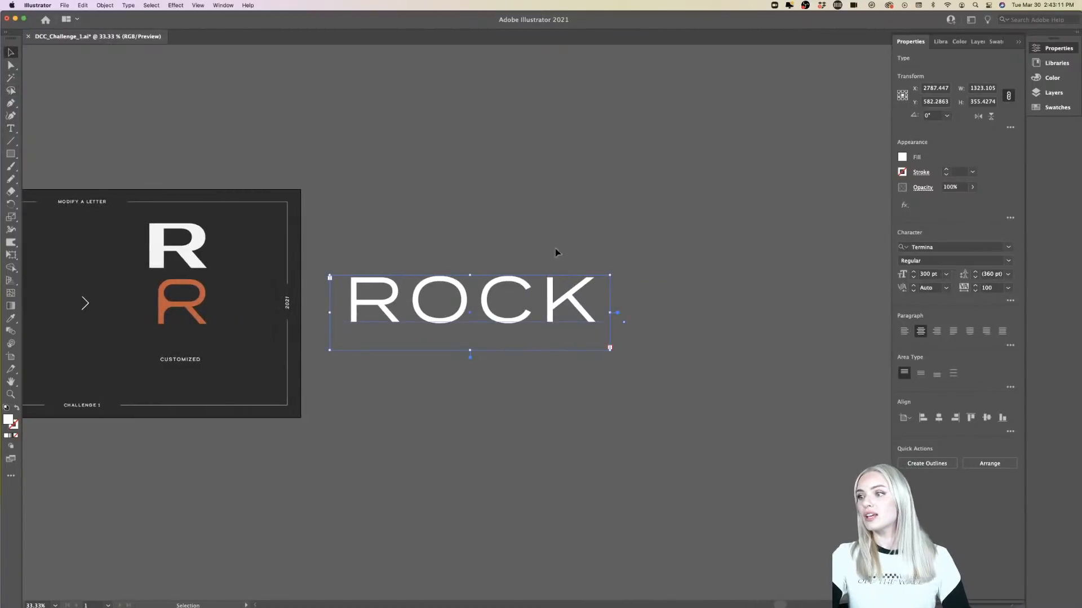
- Widen the text box until the full word ROCKET fits on one line, and place a copy of the thick white R above it
{"action": "left_click_drag", "start_coordinate": [617, 316], "coordinate": [778, 313]}
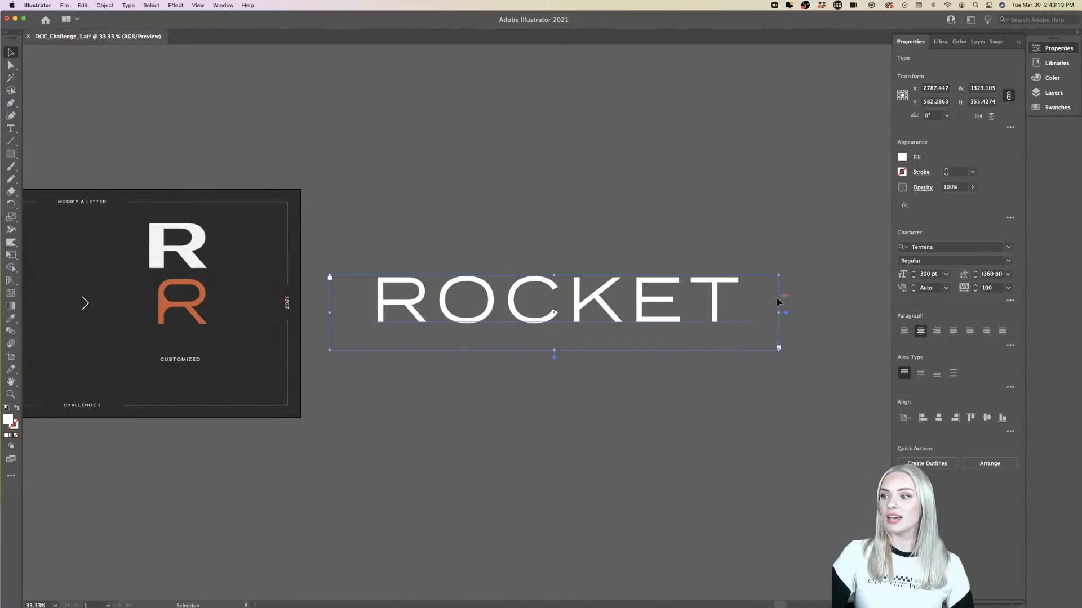
{"action": "left_click", "coordinate": [635, 254]}
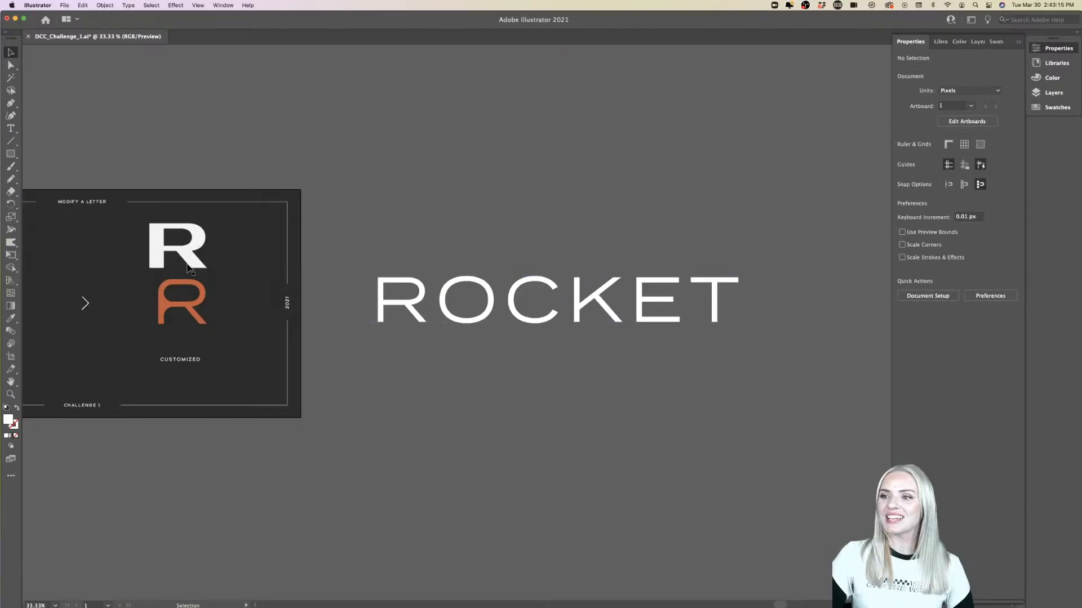
{"action": "left_click_drag", "start_coordinate": [190, 261], "coordinate": [559, 208]}
{"action": "left_click", "coordinate": [605, 256]}
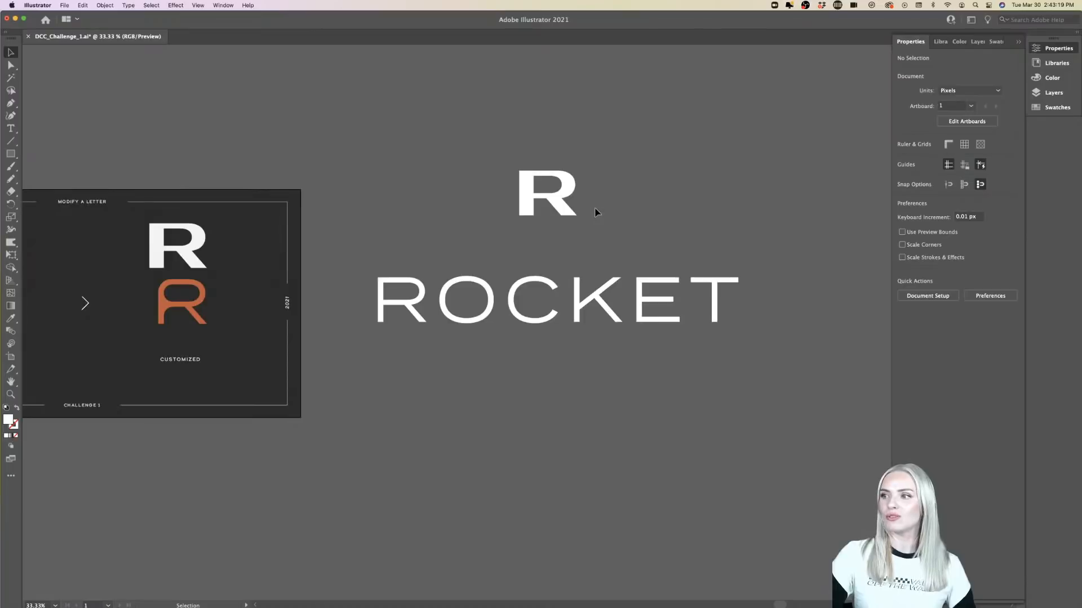
- Draw a circle about 493 px wide around the copied R, with no fill and a 3 pt white stroke
{"action": "scroll", "coordinate": [594, 210], "scroll_direction": "up", "scroll_amount": 2}
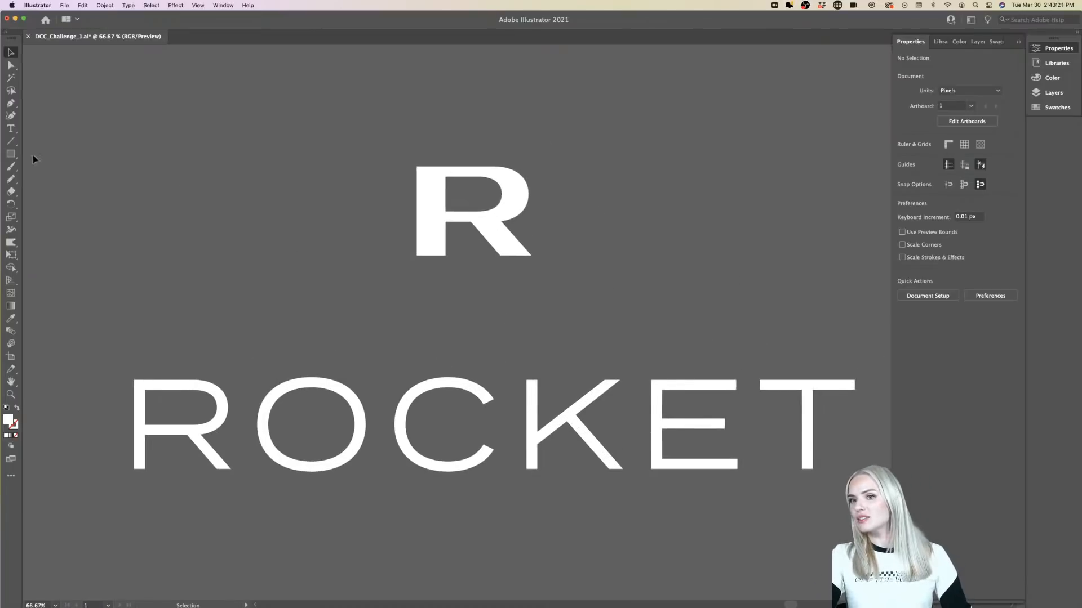
{"action": "left_click", "coordinate": [11, 154]}
{"action": "left_click", "coordinate": [59, 179]}
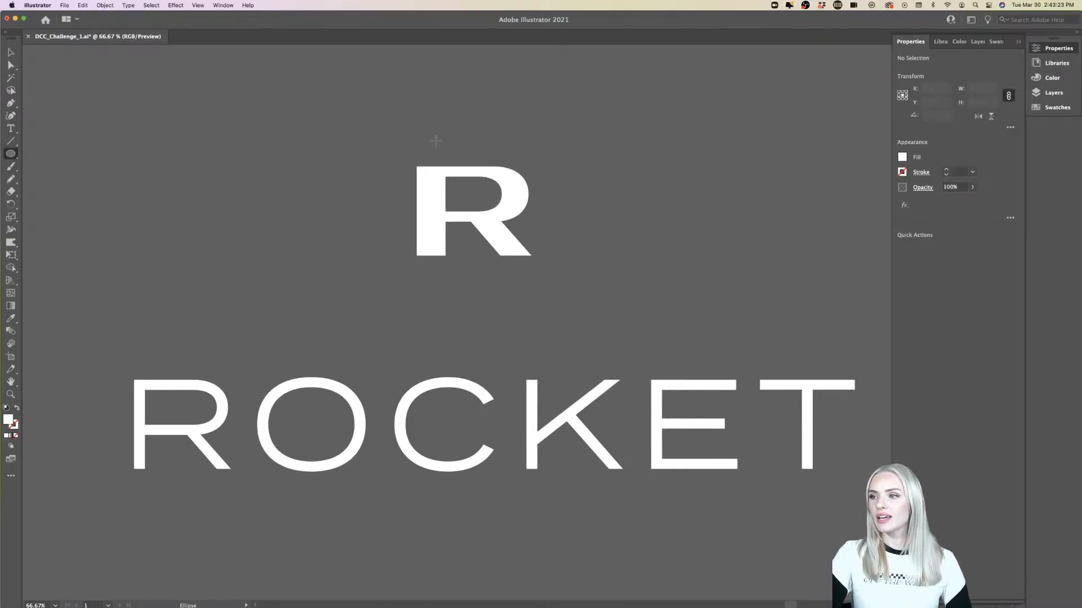
{"action": "left_click_drag", "start_coordinate": [360, 114], "coordinate": [569, 265]}
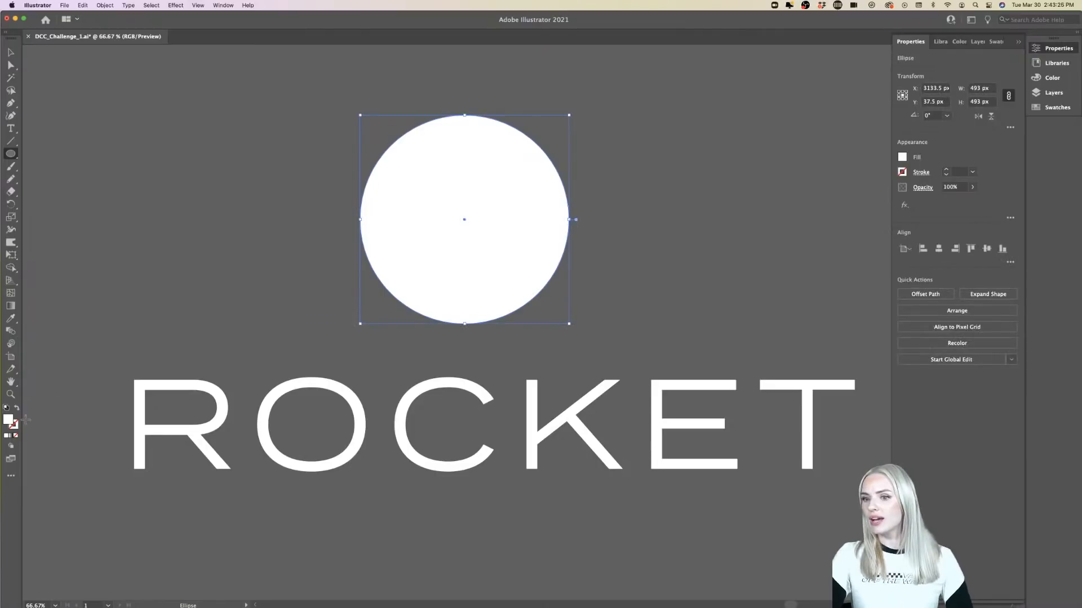
{"action": "left_click", "coordinate": [17, 407]}
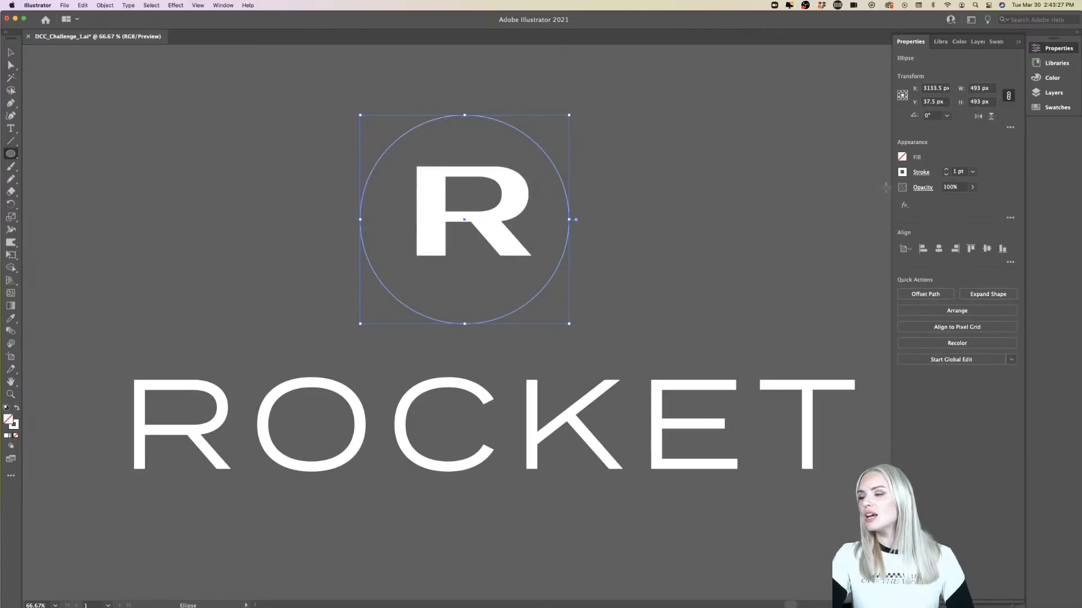
{"action": "left_click", "coordinate": [946, 169]}
{"action": "left_click", "coordinate": [946, 169]}
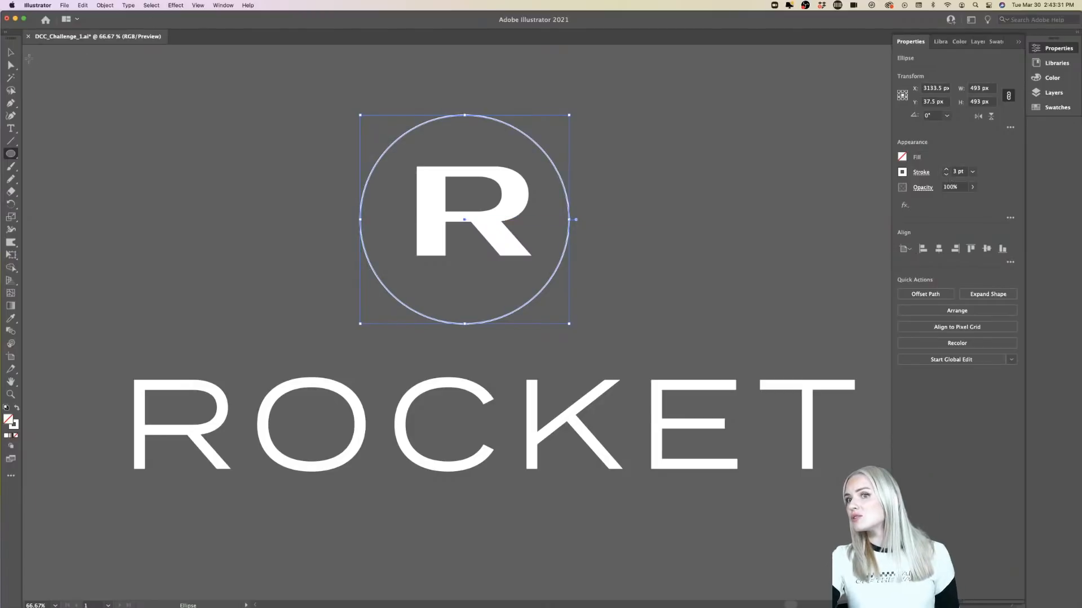
- Shift the outlined circle slightly so it is centred around the copied R, and deselect it
{"action": "left_click", "coordinate": [10, 53]}
{"action": "left_click_drag", "start_coordinate": [564, 194], "coordinate": [571, 183]}
{"action": "key", "text": "super+shift+a"}
{"action": "left_click", "coordinate": [632, 233]}
- Move the orange R on the artboard slightly down, away from the white R, and deselect it
{"action": "scroll", "coordinate": [632, 234], "scroll_direction": "down", "scroll_amount": 5, "text": "alt"}
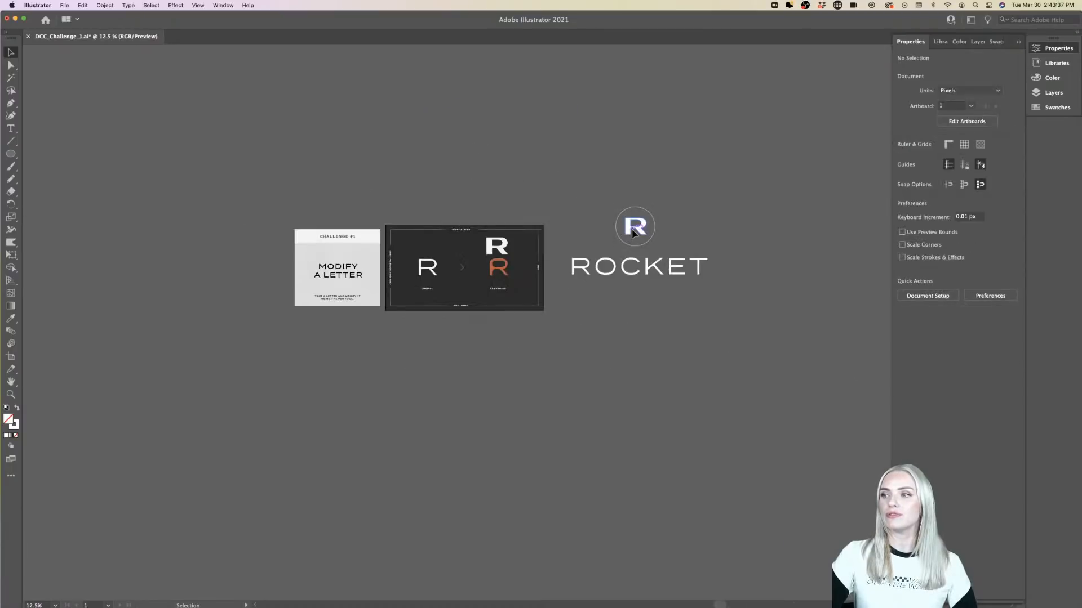
{"action": "scroll", "coordinate": [636, 235], "scroll_direction": "up", "scroll_amount": 2, "text": "alt"}
{"action": "scroll", "coordinate": [636, 235], "scroll_direction": "left", "scroll_amount": 5}
{"action": "scroll", "coordinate": [637, 236], "scroll_direction": "up", "scroll_amount": 1, "text": "alt"}
{"action": "scroll", "coordinate": [637, 236], "scroll_direction": "right", "scroll_amount": 5}
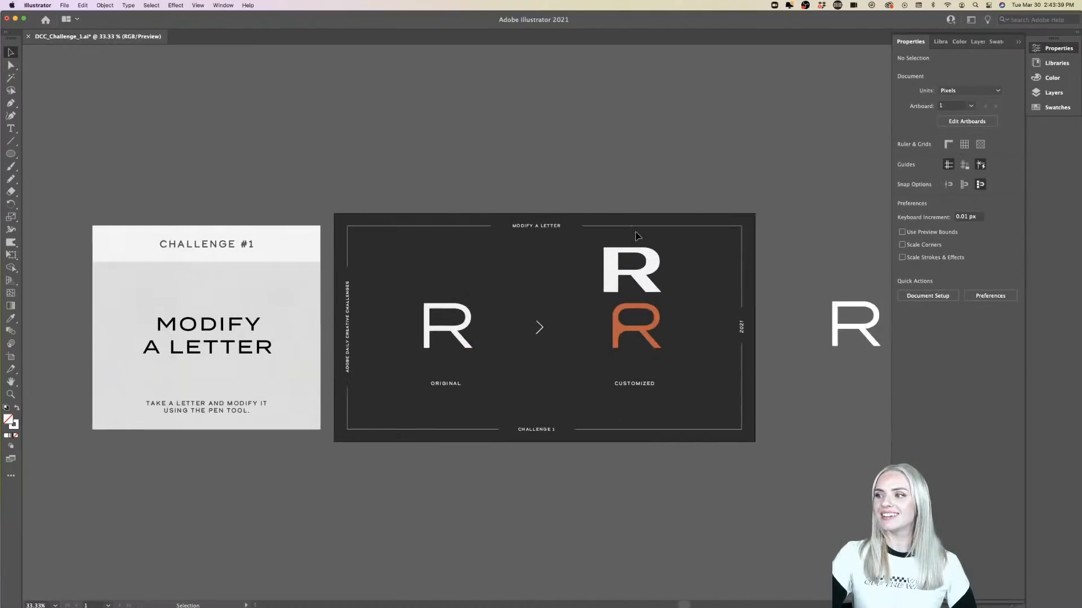
{"action": "scroll", "coordinate": [603, 367], "scroll_direction": "up", "scroll_amount": 2, "text": "alt"}
{"action": "scroll", "coordinate": [603, 367], "scroll_direction": "up", "scroll_amount": 1, "text": "alt"}
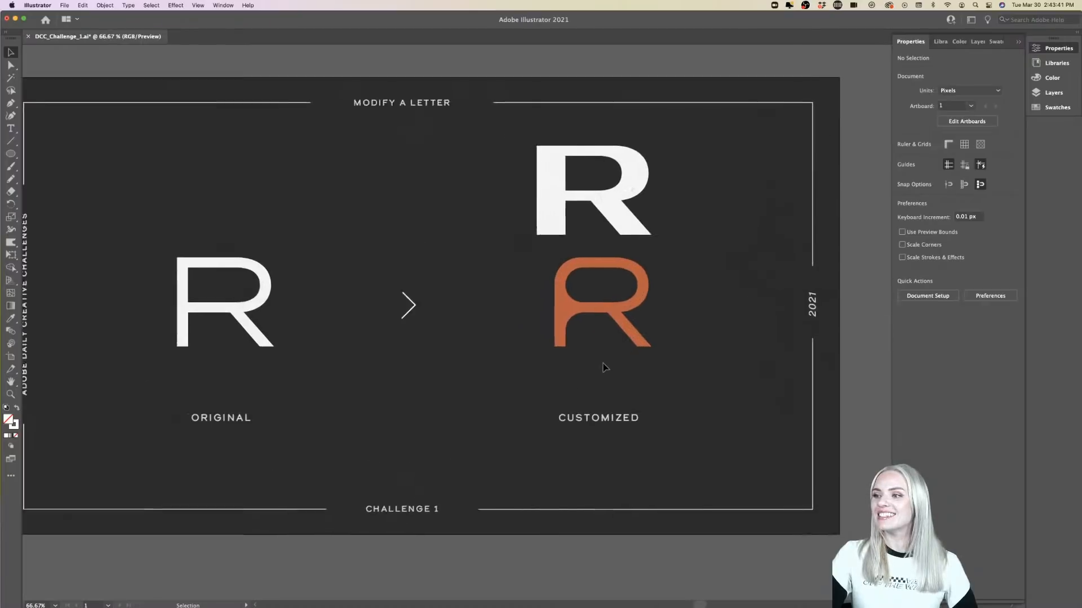
{"action": "left_click_drag", "start_coordinate": [630, 325], "coordinate": [628, 326]}
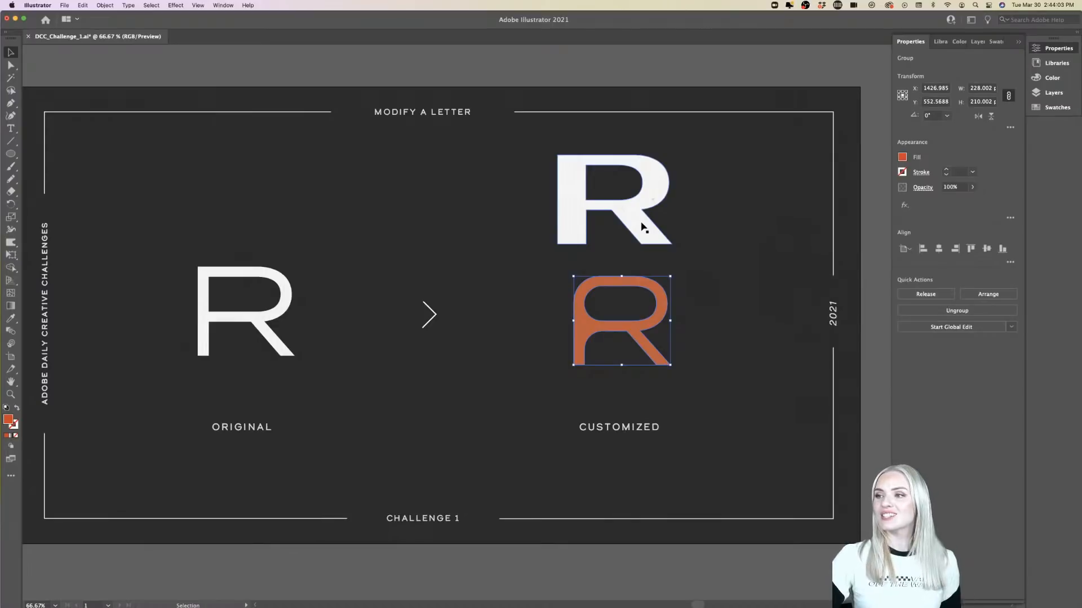
{"action": "left_click", "coordinate": [556, 62]}
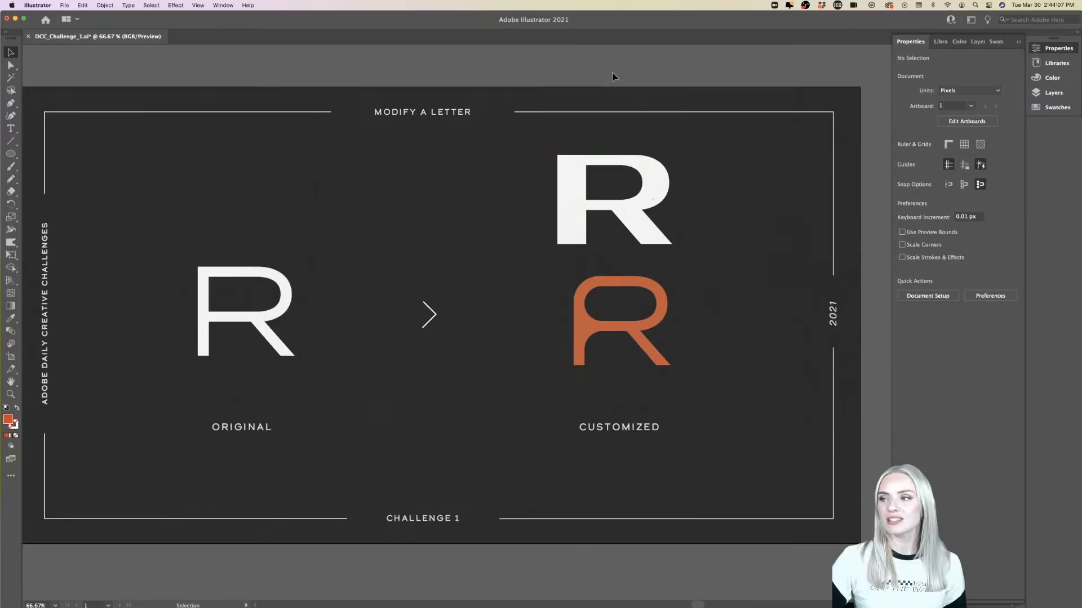
- Open the Fontself Maker extension and decline its 3.5.4 update
{"action": "left_click", "coordinate": [222, 5]}
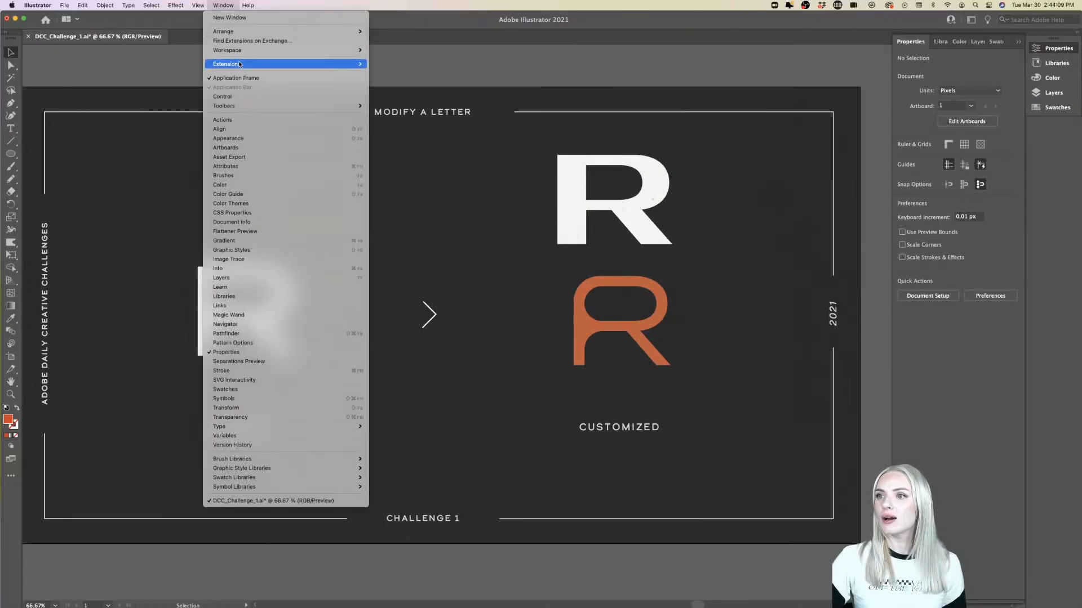
{"action": "mouse_move", "coordinate": [315, 64]}
{"action": "left_click", "coordinate": [397, 73]}
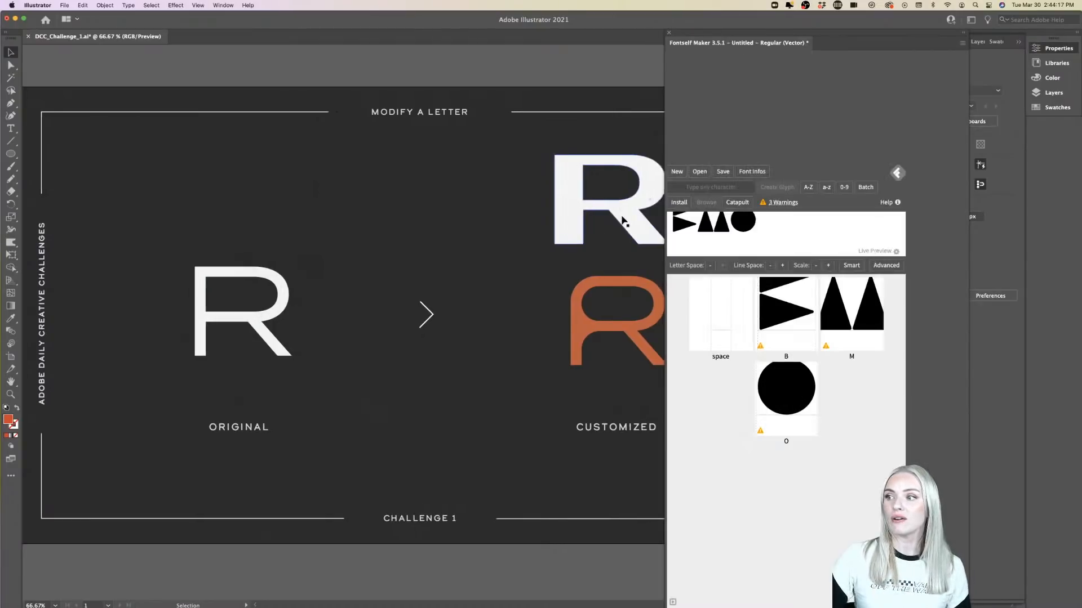
{"action": "scroll", "coordinate": [623, 217], "scroll_direction": "right", "scroll_amount": 3}
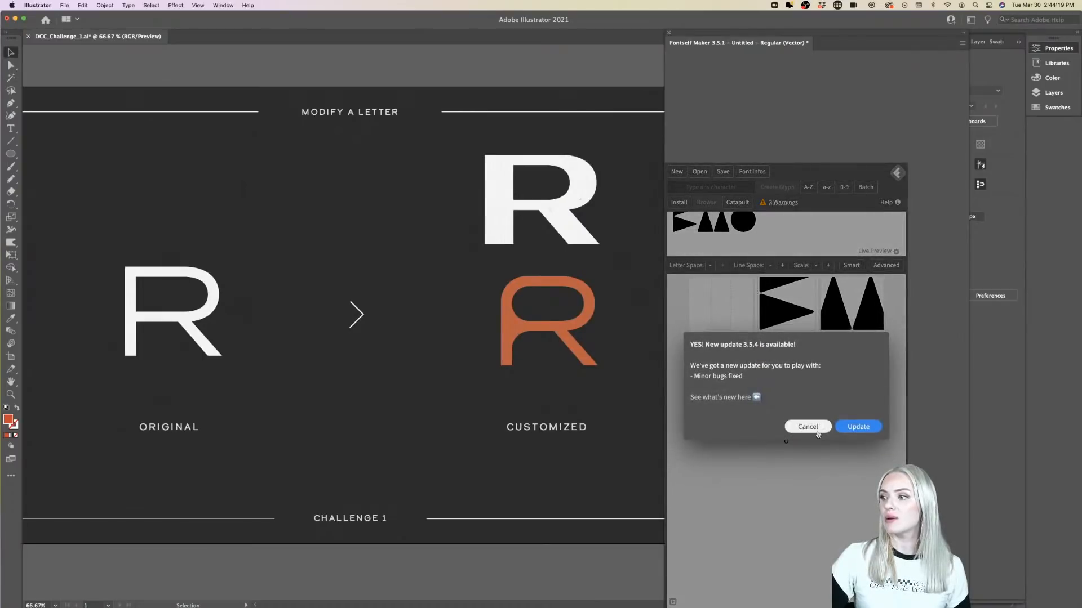
{"action": "left_click", "coordinate": [806, 426]}
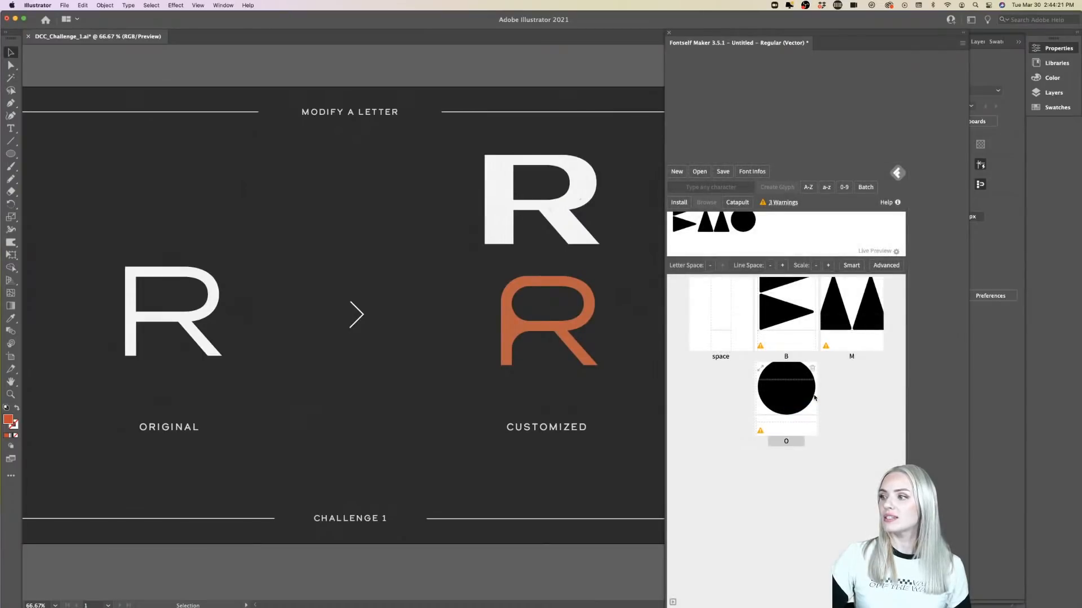
- Add the orange R to the Fontself font as a new glyph and assign it to the character R
{"action": "left_click", "coordinate": [540, 337]}
{"action": "left_click_drag", "start_coordinate": [544, 336], "coordinate": [809, 510]}
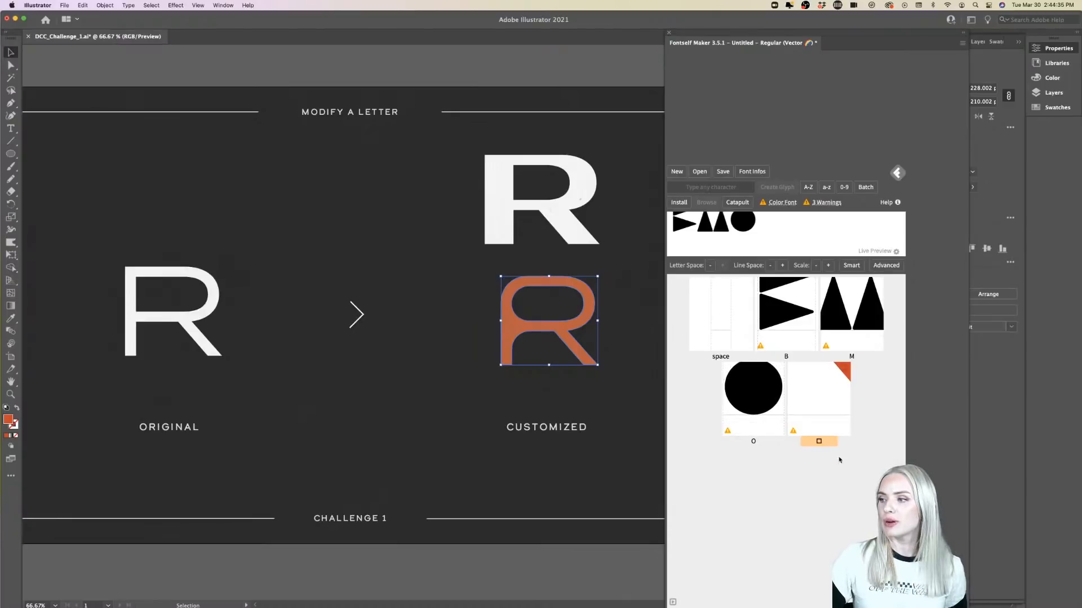
{"action": "left_click", "coordinate": [820, 443]}
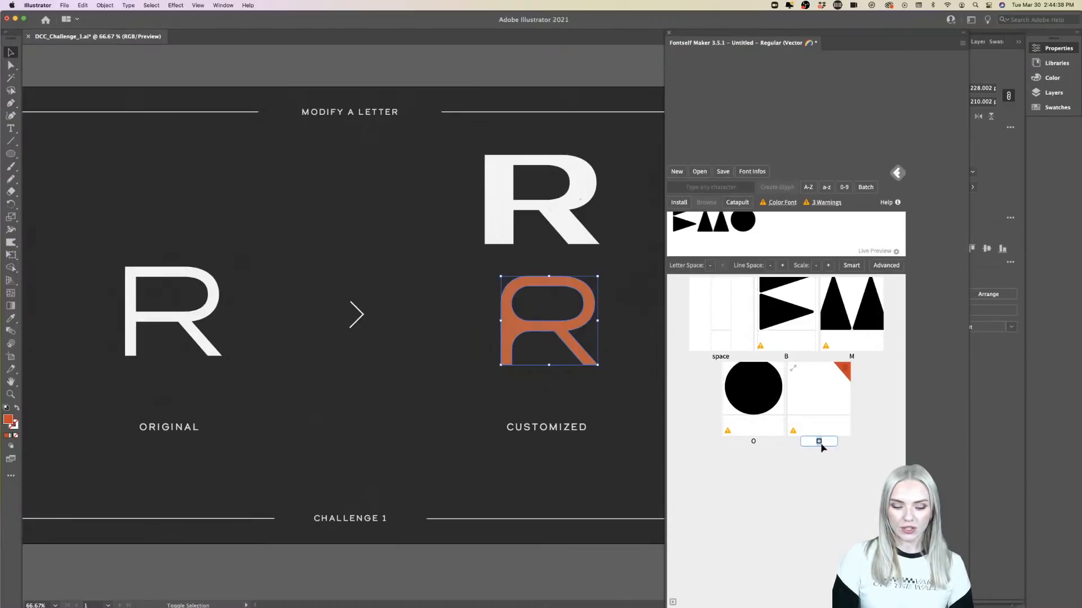
{"action": "type", "text": "R"}
{"action": "left_click", "coordinate": [837, 479]}
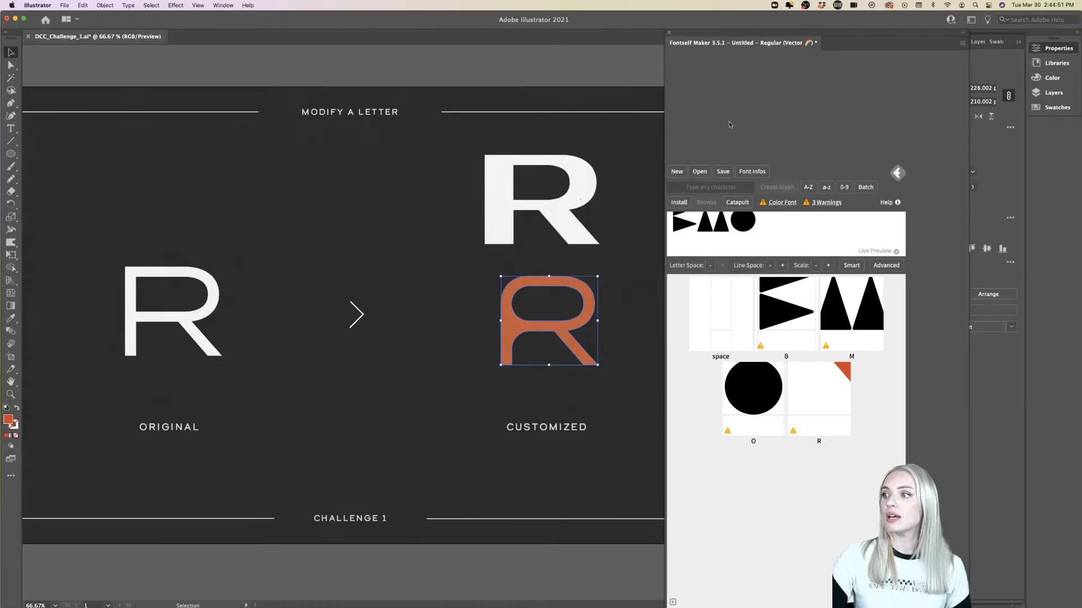
- Close Fontself Maker and deselect the orange R
{"action": "left_click", "coordinate": [669, 33]}
{"action": "left_click", "coordinate": [859, 164]}
{"action": "scroll", "coordinate": [860, 164], "scroll_direction": "down", "scroll_amount": 2}
{"action": "scroll", "coordinate": [859, 163], "scroll_direction": "left", "scroll_amount": 1}
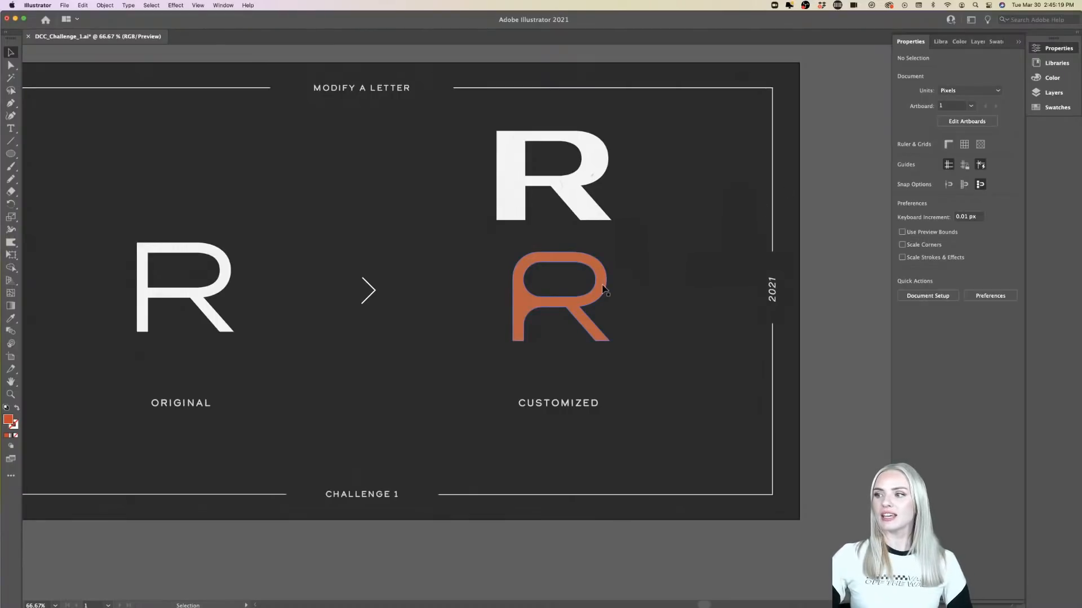
- Try rounding all corners of the white R at once with the live corner widgets, and undo the rounding
{"action": "scroll", "coordinate": [593, 281], "scroll_direction": "up", "scroll_amount": 4}
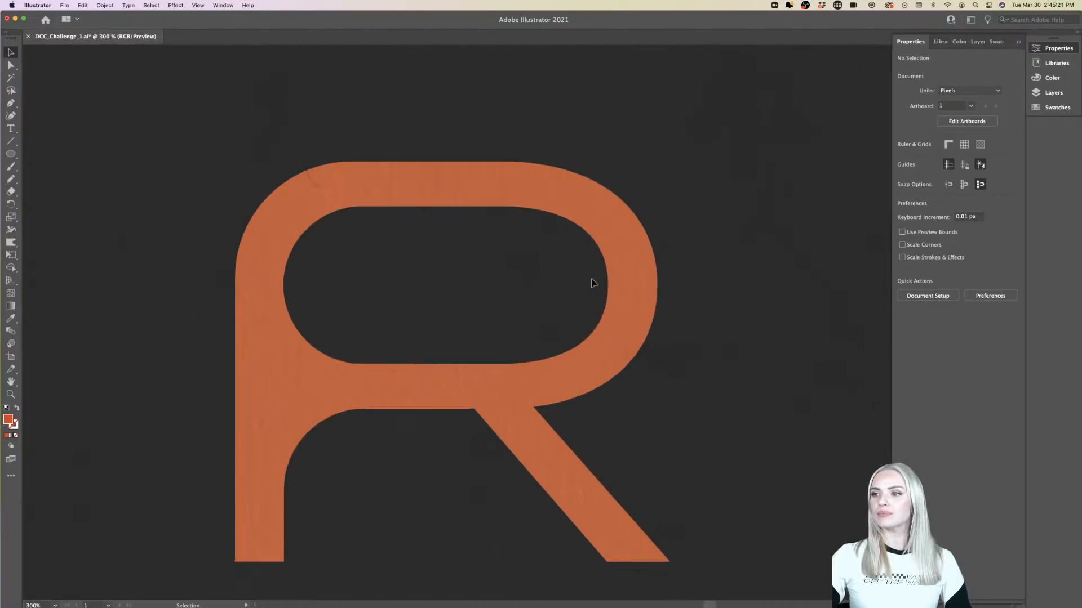
{"action": "scroll", "coordinate": [592, 282], "scroll_direction": "down", "scroll_amount": 4}
{"action": "scroll", "coordinate": [459, 217], "scroll_direction": "up", "scroll_amount": 3}
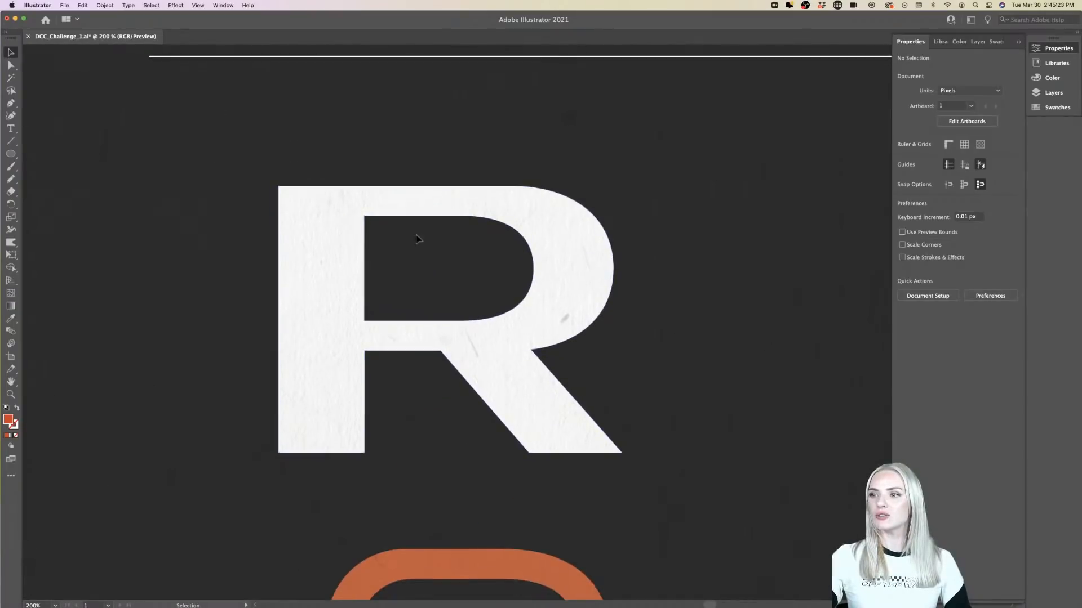
{"action": "scroll", "coordinate": [502, 254], "scroll_direction": "up", "scroll_amount": 2}
{"action": "scroll", "coordinate": [502, 254], "scroll_direction": "down", "scroll_amount": 1}
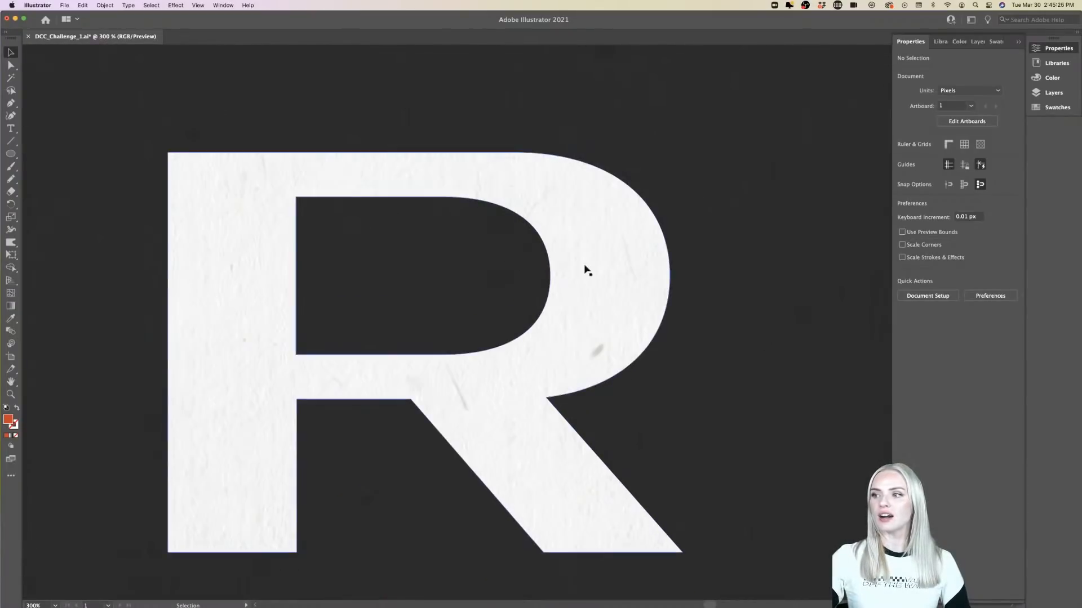
{"action": "left_click_drag", "start_coordinate": [586, 271], "coordinate": [631, 263]}
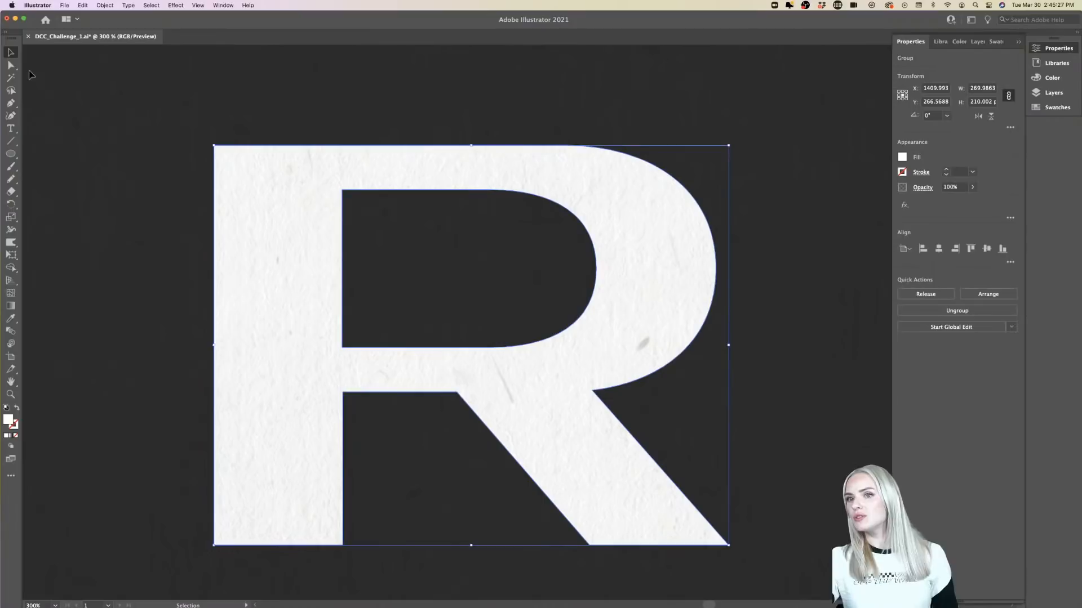
{"action": "key", "text": "a"}
{"action": "left_click", "coordinate": [343, 190]}
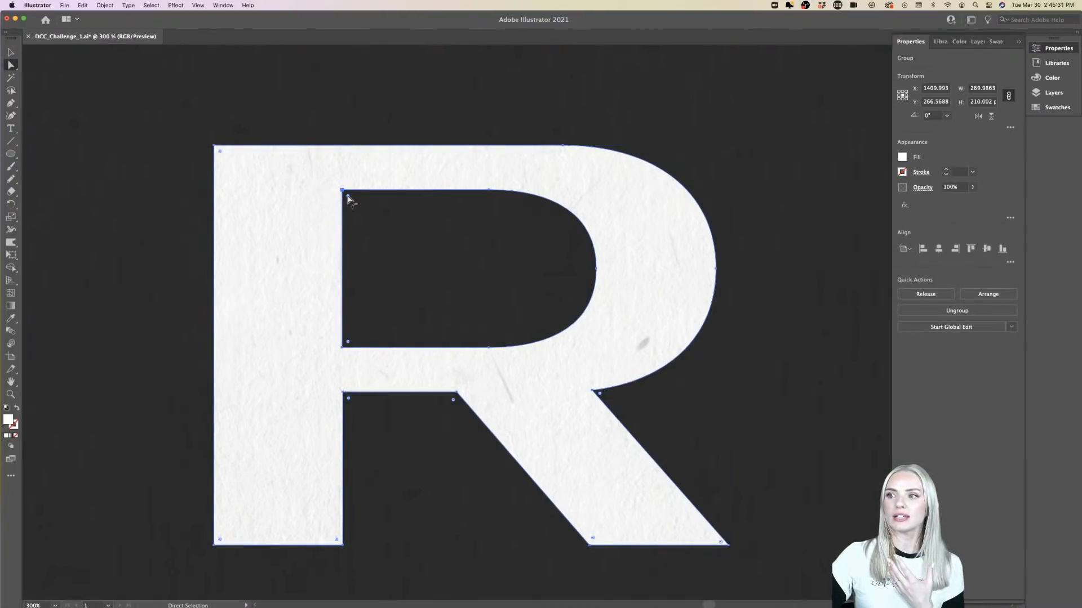
{"action": "left_click_drag", "start_coordinate": [347, 197], "coordinate": [382, 225]}
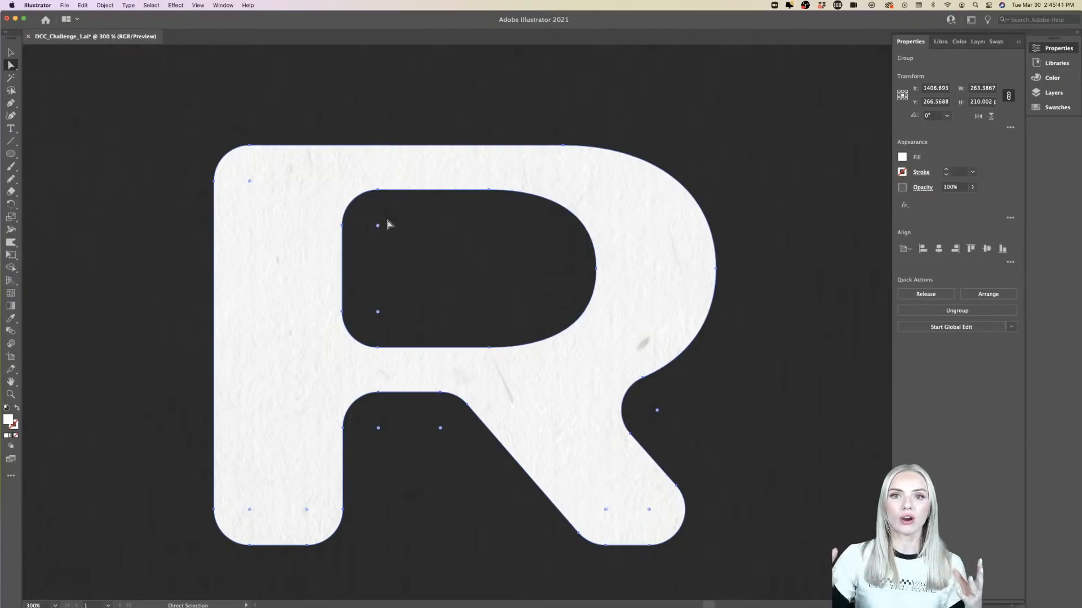
{"action": "key", "text": "super+z"}
{"action": "key", "text": "super+z"}
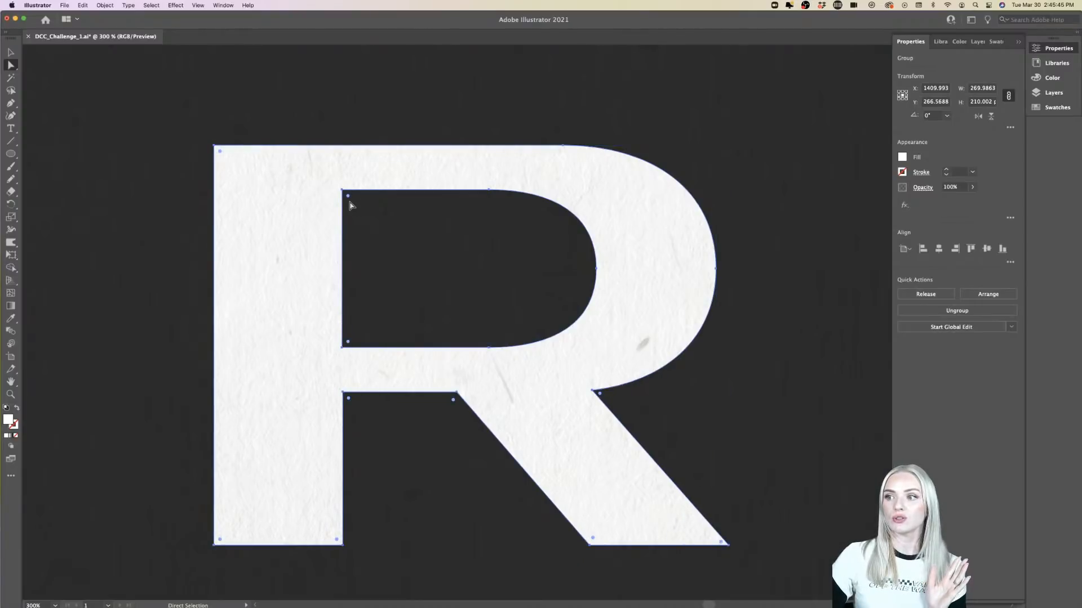
- Round only the upper-left corner of the white R's counter to a radius of about 31 px
{"action": "left_click", "coordinate": [343, 191]}
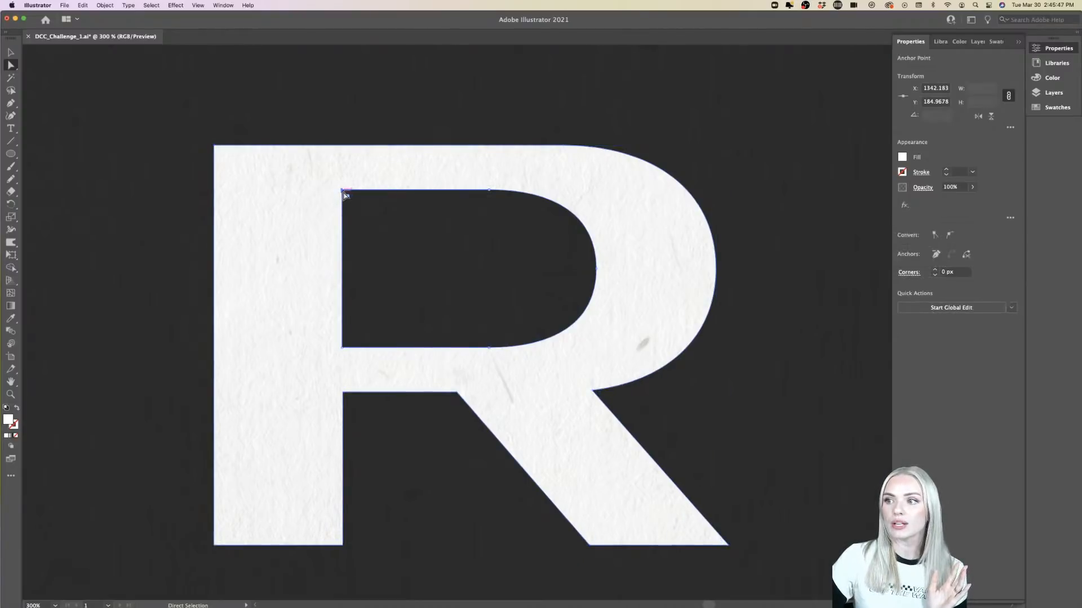
{"action": "left_click_drag", "start_coordinate": [347, 198], "coordinate": [403, 248]}
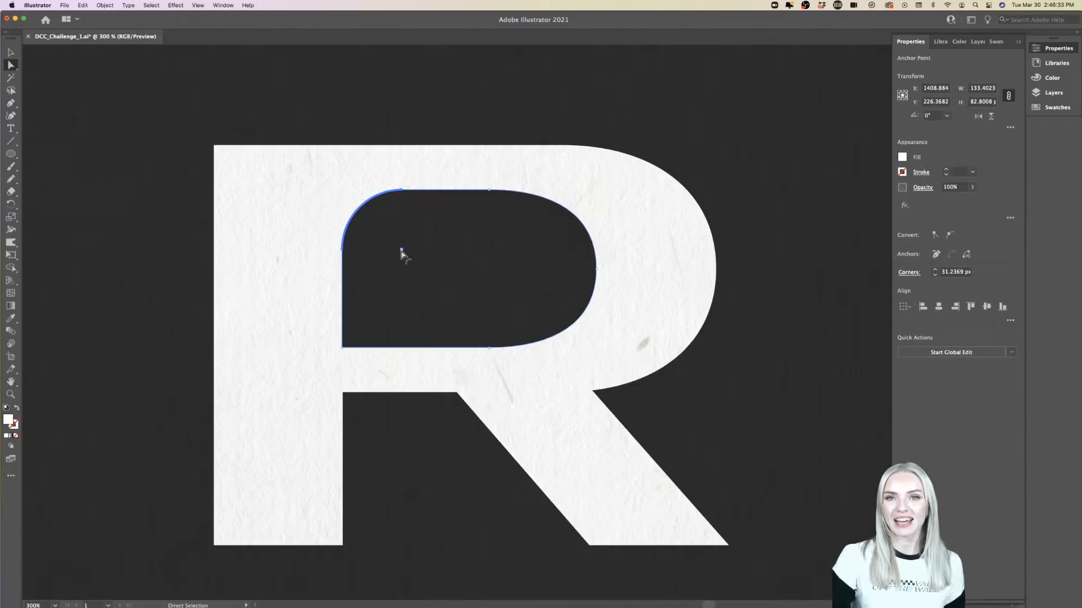
{"action": "left_click", "coordinate": [224, 5]}
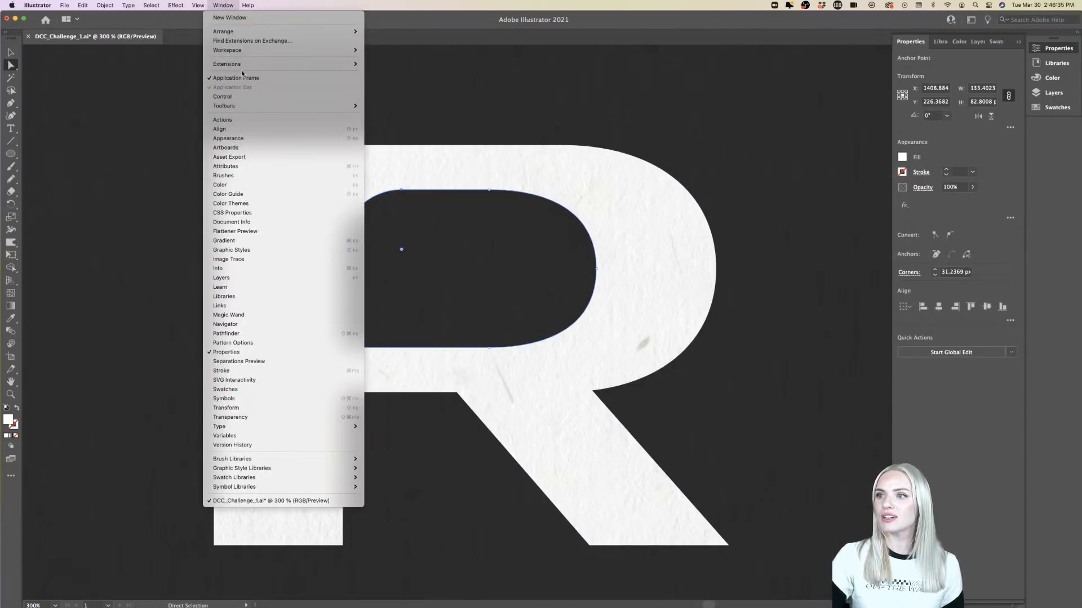
{"action": "mouse_move", "coordinate": [293, 64]}
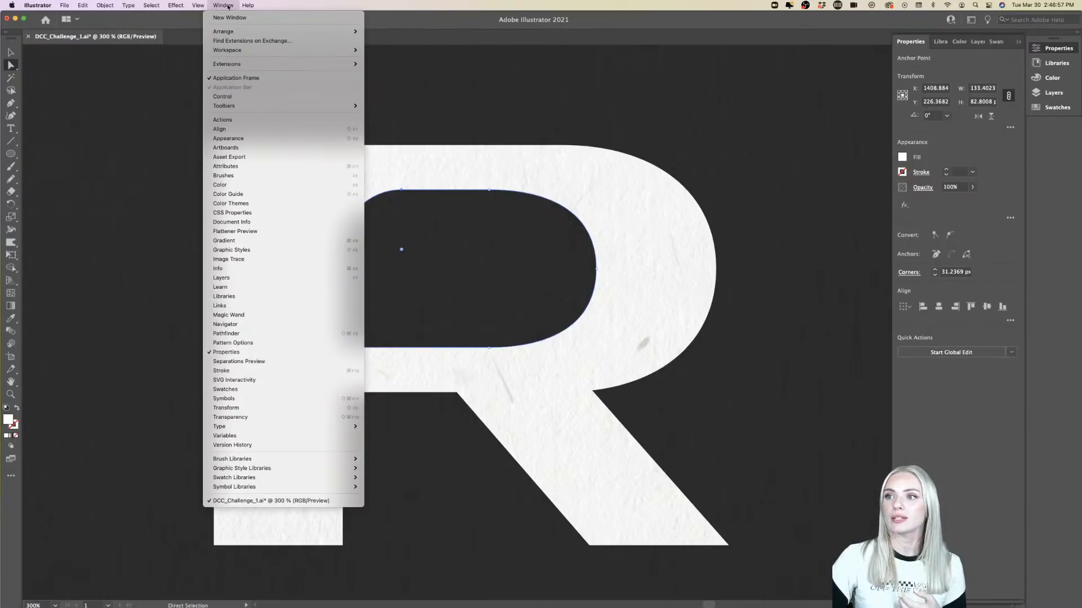
{"action": "left_click", "coordinate": [472, 194]}
- Deselect the white R and compare its rounded counter with the orange R below
{"action": "scroll", "coordinate": [471, 198], "scroll_direction": "down", "scroll_amount": 1}
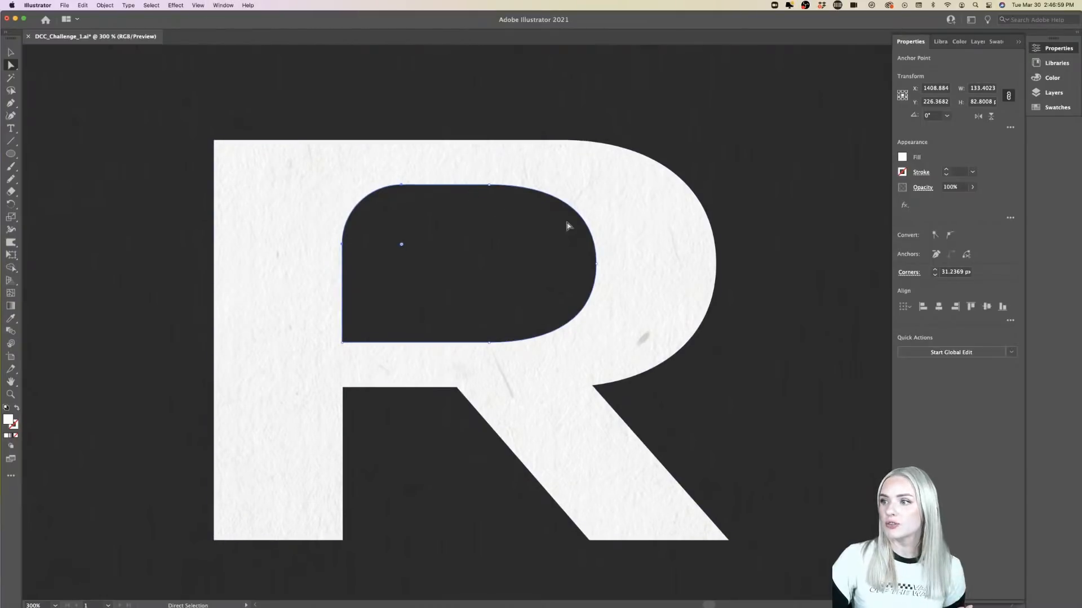
{"action": "left_click", "coordinate": [767, 261]}
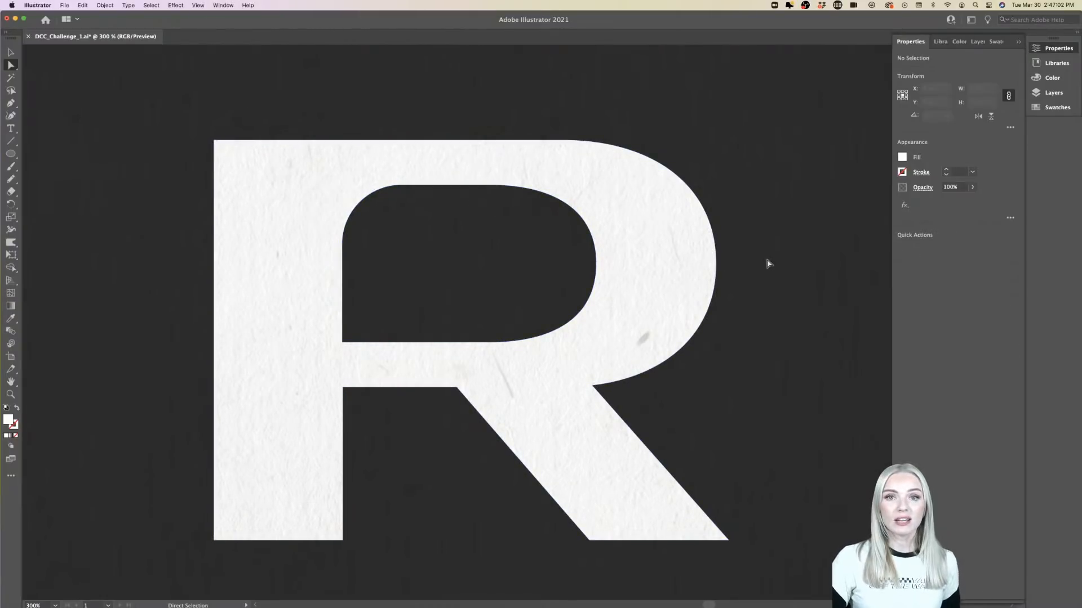
{"action": "scroll", "coordinate": [768, 264], "scroll_direction": "down", "scroll_amount": 1}
{"action": "scroll", "coordinate": [767, 264], "scroll_direction": "down", "scroll_amount": 3}
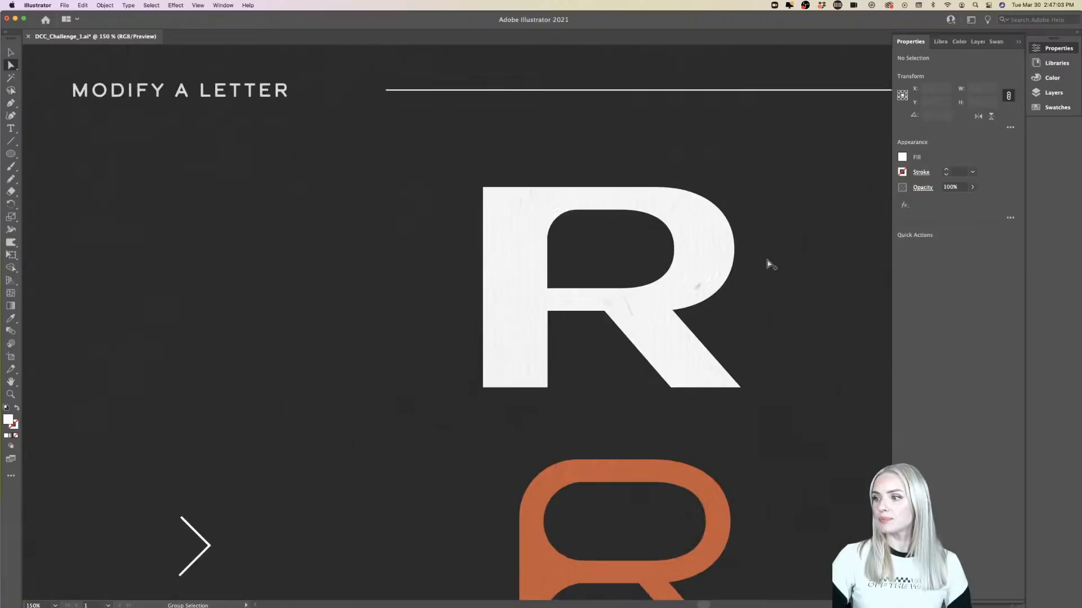
- Undo the rounding of the white R's counter so that its upper-left corner is sharp again
{"action": "scroll", "coordinate": [767, 264], "scroll_direction": "right", "scroll_amount": 5}
{"action": "scroll", "coordinate": [767, 263], "scroll_direction": "down", "scroll_amount": 1}
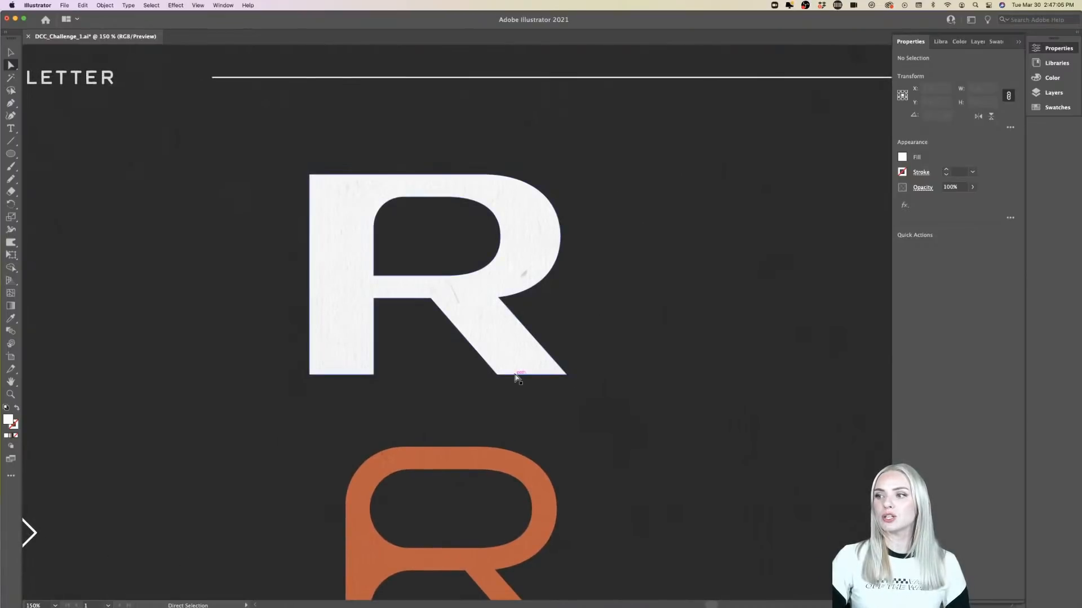
{"action": "scroll", "coordinate": [516, 374], "scroll_direction": "right", "scroll_amount": 5}
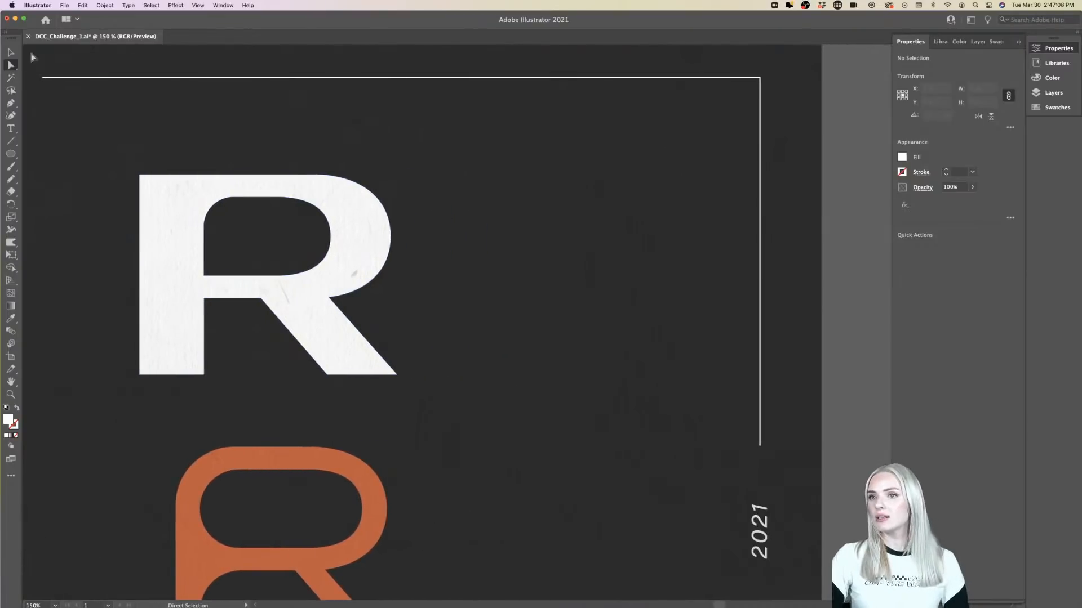
{"action": "left_click", "coordinate": [11, 51]}
{"action": "left_click", "coordinate": [269, 297]}
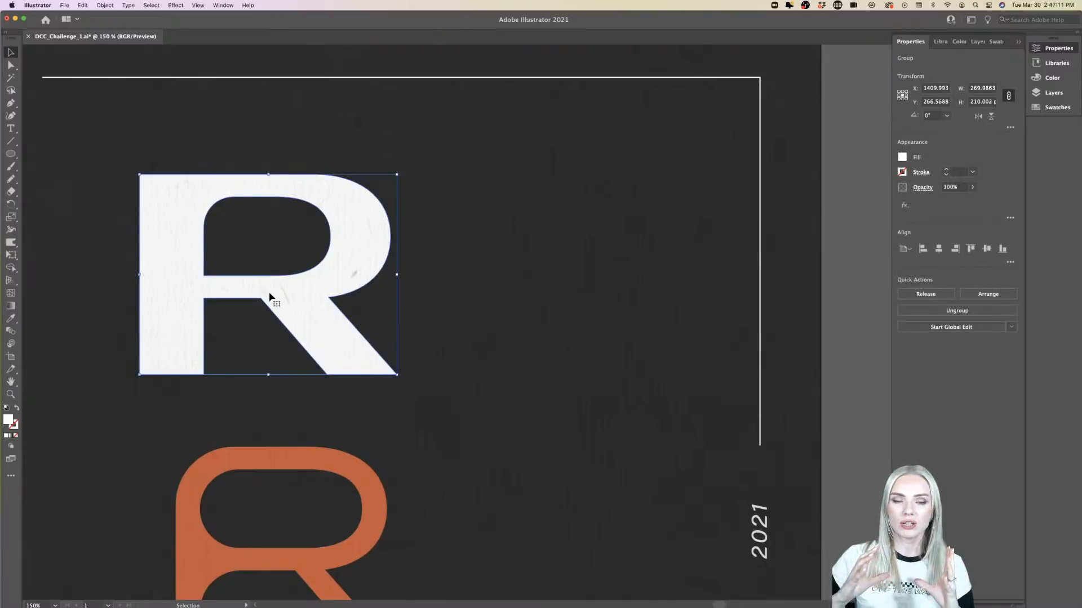
{"action": "left_click", "coordinate": [204, 198], "text": "super"}
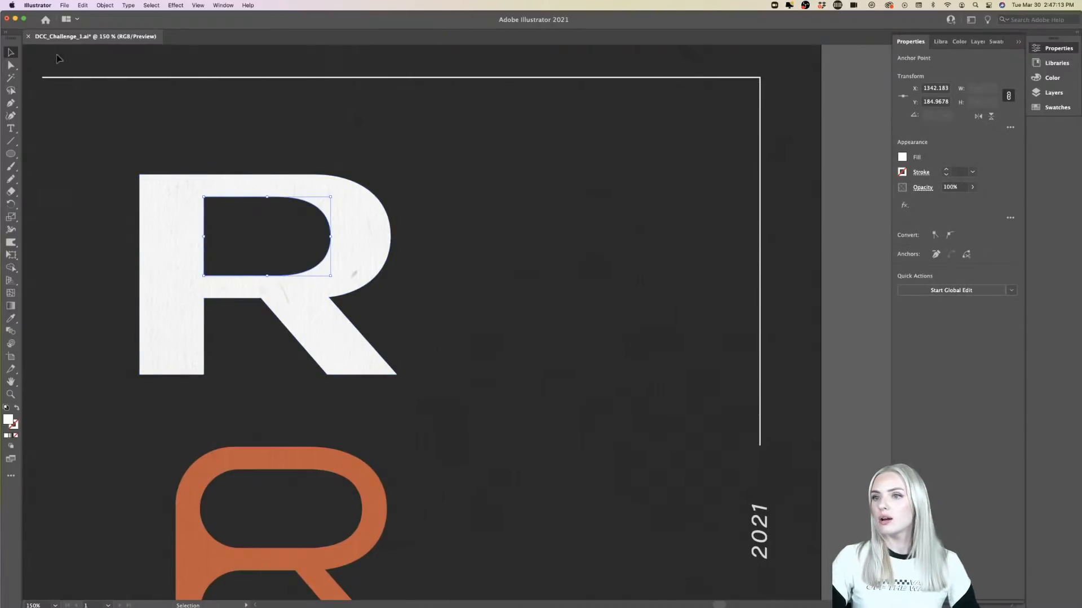
- Duplicate the white R and place the copy 320 px to the right of the original, on the same baseline
{"action": "left_click", "coordinate": [365, 234]}
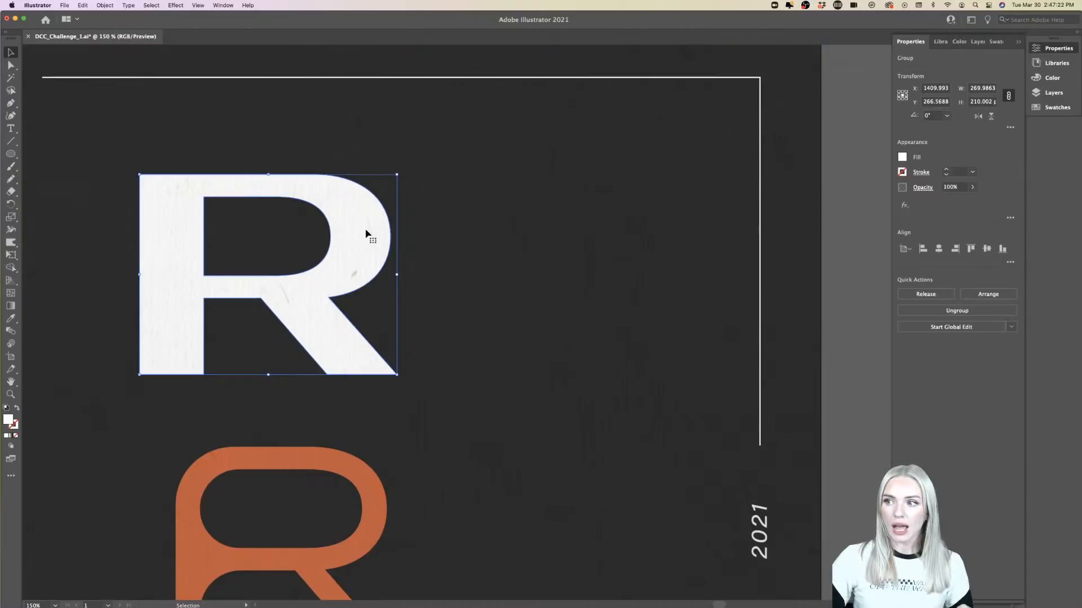
{"action": "scroll", "coordinate": [365, 234], "scroll_direction": "down", "scroll_amount": 2}
{"action": "left_click_drag", "start_coordinate": [365, 233], "coordinate": [671, 234]}
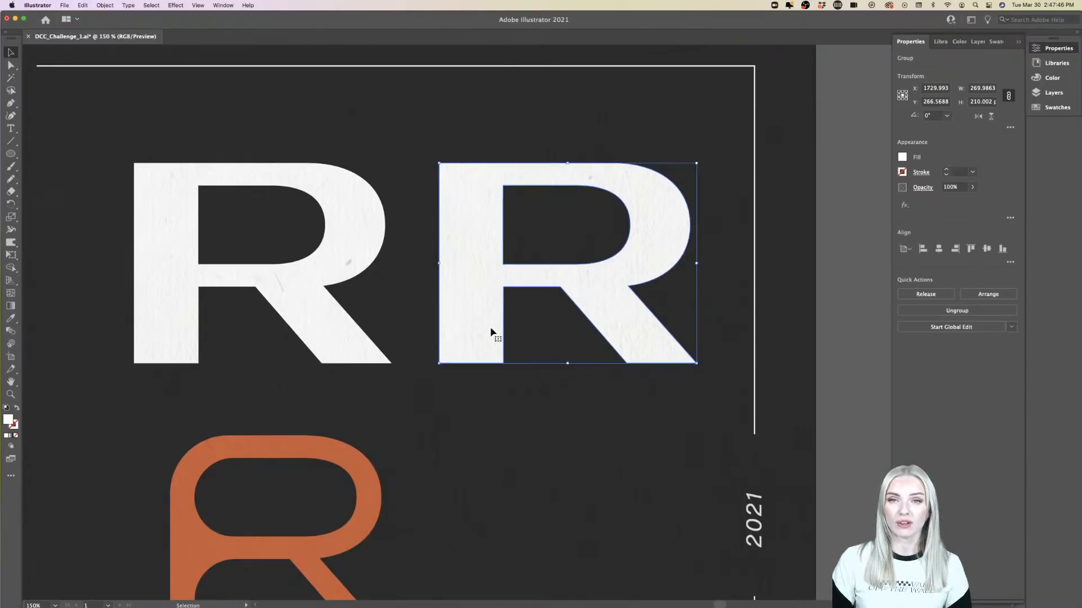
- Compare the two white R's with the customized orange R below them
{"action": "scroll", "coordinate": [493, 333], "scroll_direction": "right", "scroll_amount": 3}
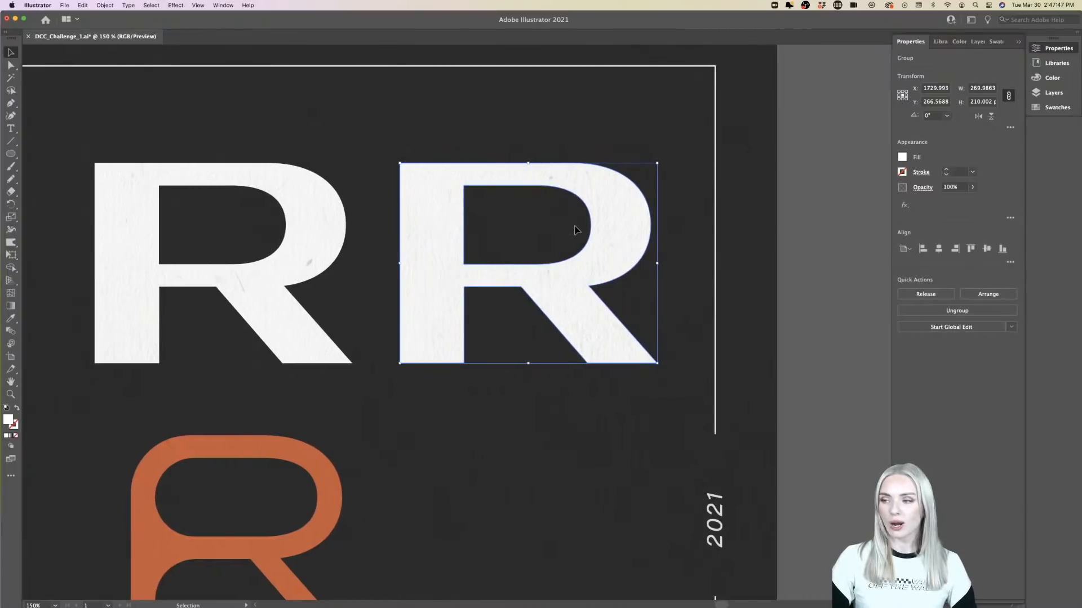
{"action": "scroll", "coordinate": [576, 230], "scroll_direction": "up", "scroll_amount": 1}
{"action": "scroll", "coordinate": [576, 230], "scroll_direction": "down", "scroll_amount": 2}
{"action": "scroll", "coordinate": [557, 246], "scroll_direction": "left", "scroll_amount": 1}
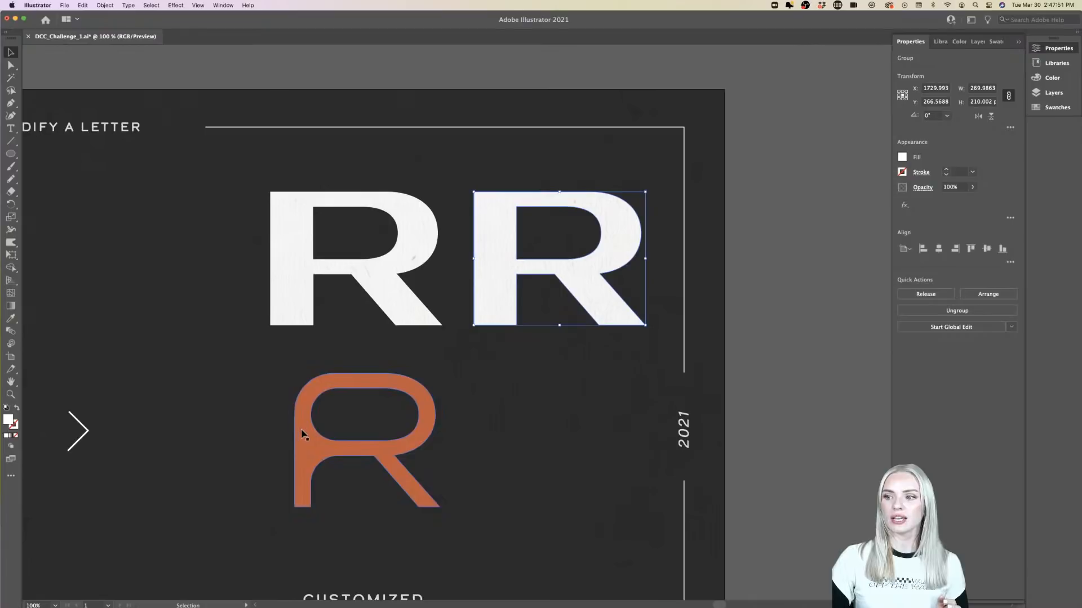
{"action": "scroll", "coordinate": [303, 434], "scroll_direction": "down", "scroll_amount": 2}
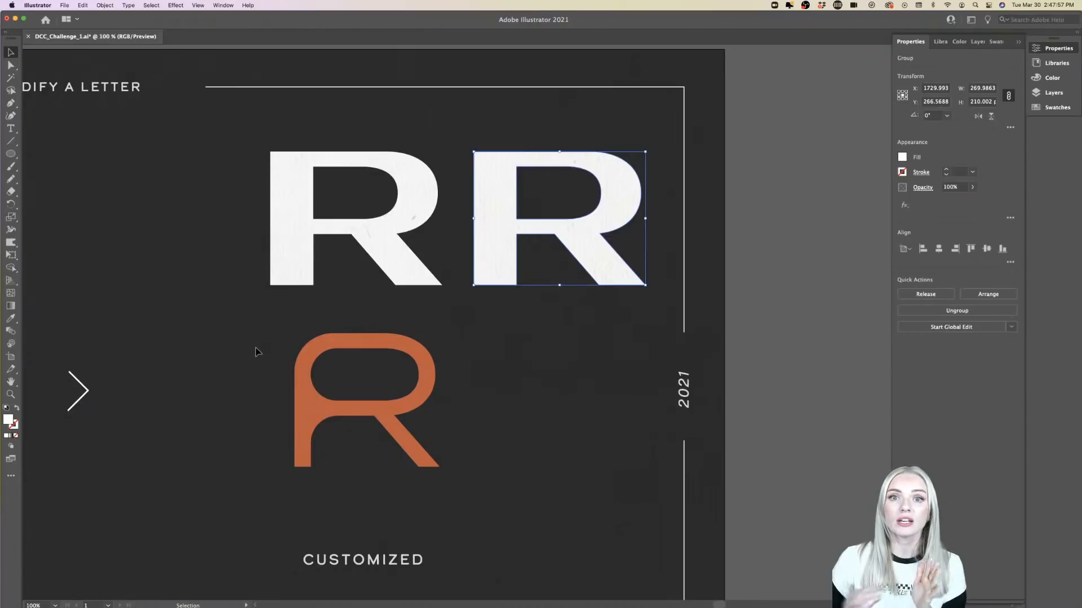
{"action": "scroll", "coordinate": [255, 352], "scroll_direction": "right", "scroll_amount": 3}
{"action": "scroll", "coordinate": [255, 352], "scroll_direction": "up", "scroll_amount": 2}
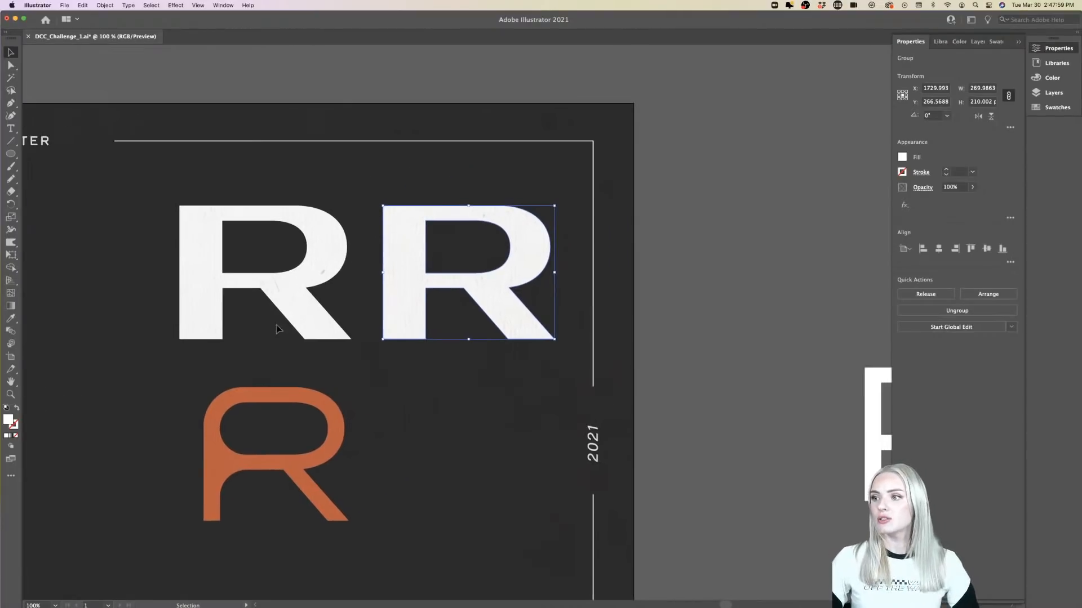
- Draw a closed four-sided Pen shape about 67 px wide and 104 px tall over the curved end of the R copy's counter
{"action": "key", "text": "super+equal"}
{"action": "key", "text": "super+equal"}
{"action": "key", "text": "super+equal"}
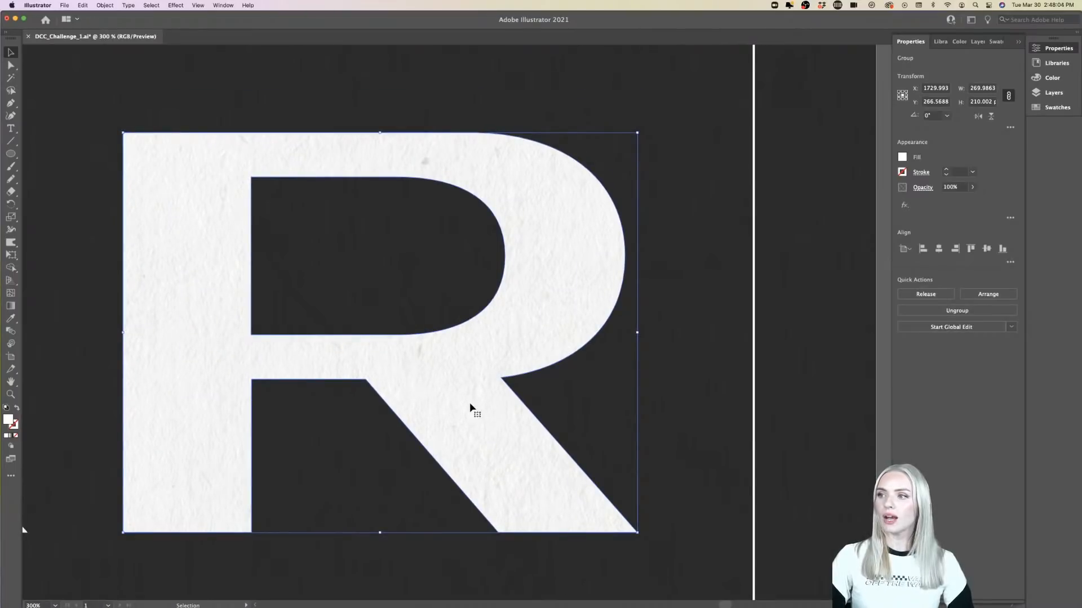
{"action": "scroll", "coordinate": [482, 400], "scroll_direction": "right", "scroll_amount": 1}
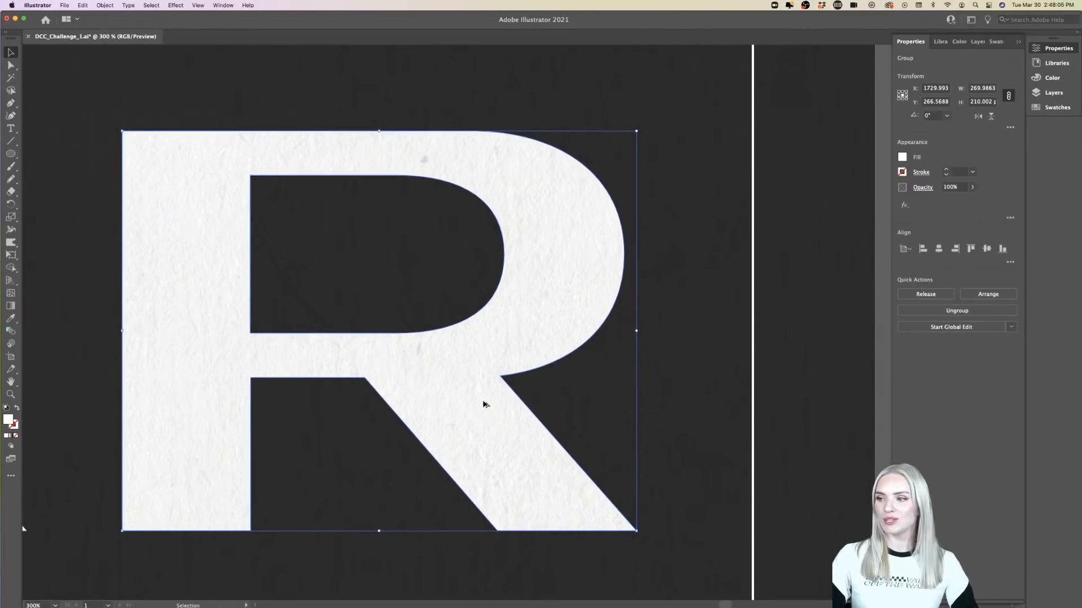
{"action": "scroll", "coordinate": [482, 400], "scroll_direction": "down", "scroll_amount": 1}
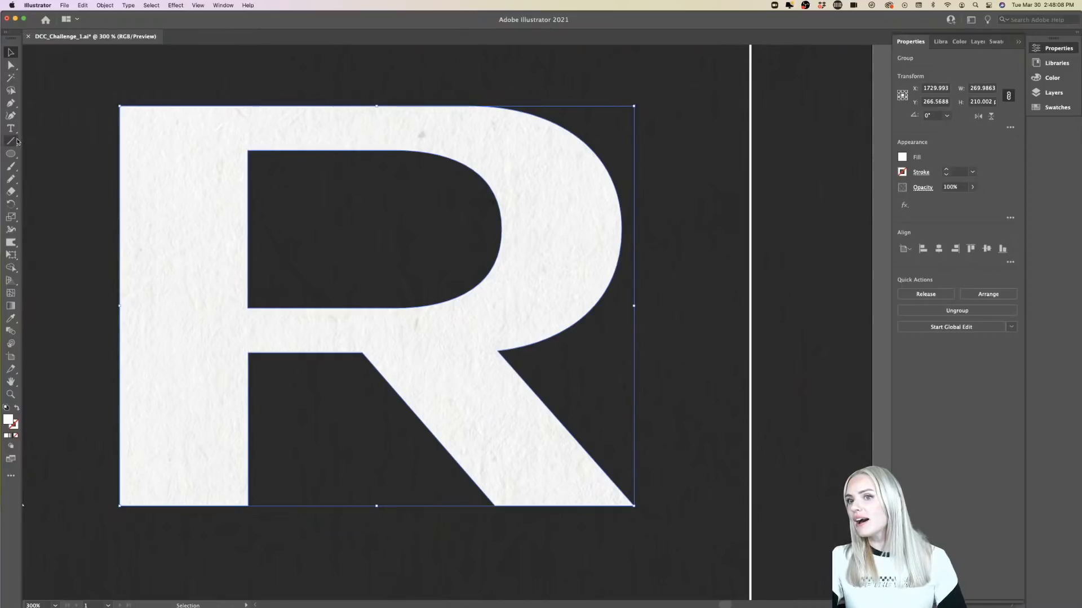
{"action": "left_click", "coordinate": [10, 103]}
{"action": "left_click_drag", "start_coordinate": [8, 105], "coordinate": [54, 106]}
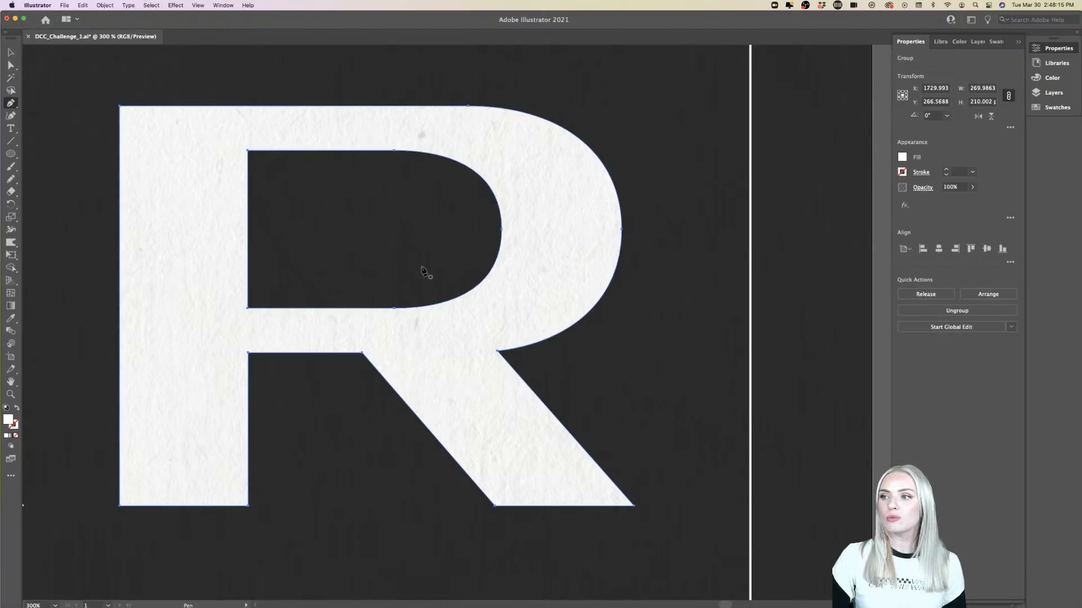
{"action": "scroll", "coordinate": [400, 169], "scroll_direction": "down", "scroll_amount": 1}
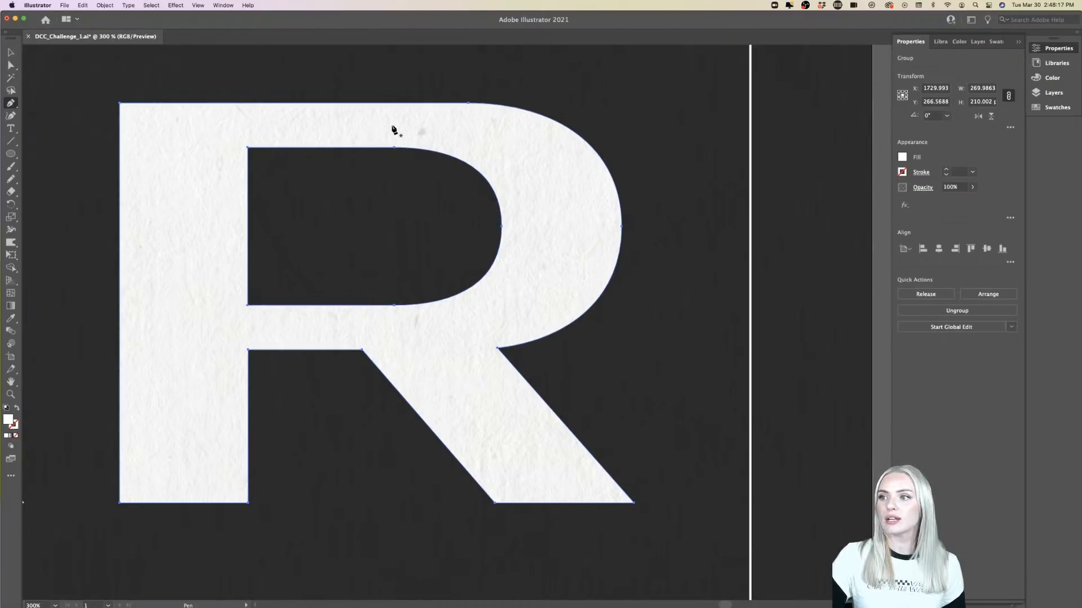
{"action": "left_click", "coordinate": [392, 124]}
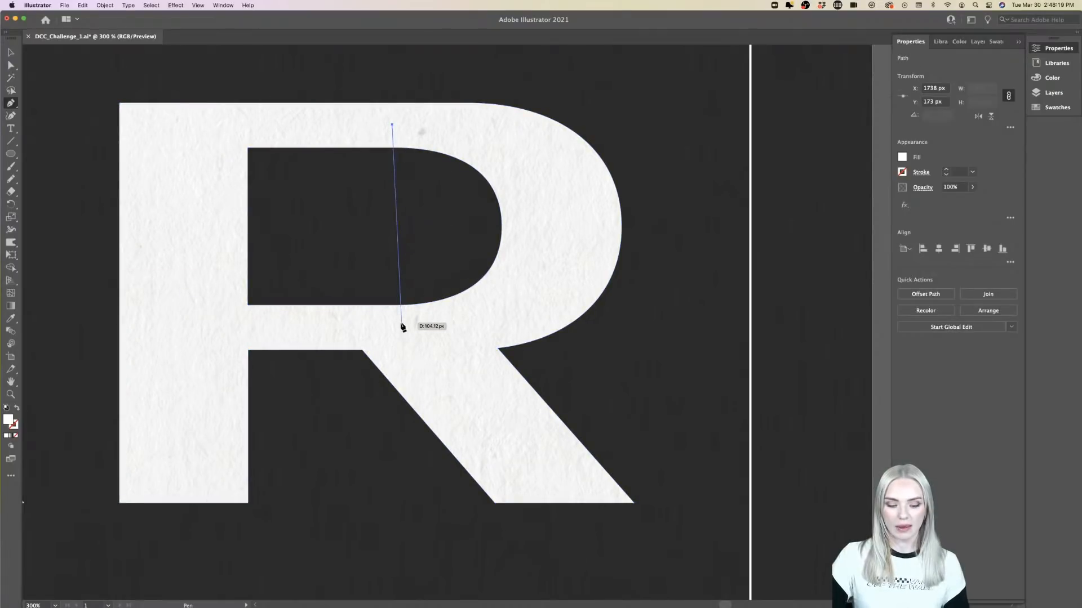
{"action": "scroll", "coordinate": [402, 326], "scroll_direction": "down", "scroll_amount": 1}
{"action": "left_click", "coordinate": [392, 320]}
{"action": "left_click", "coordinate": [520, 319]}
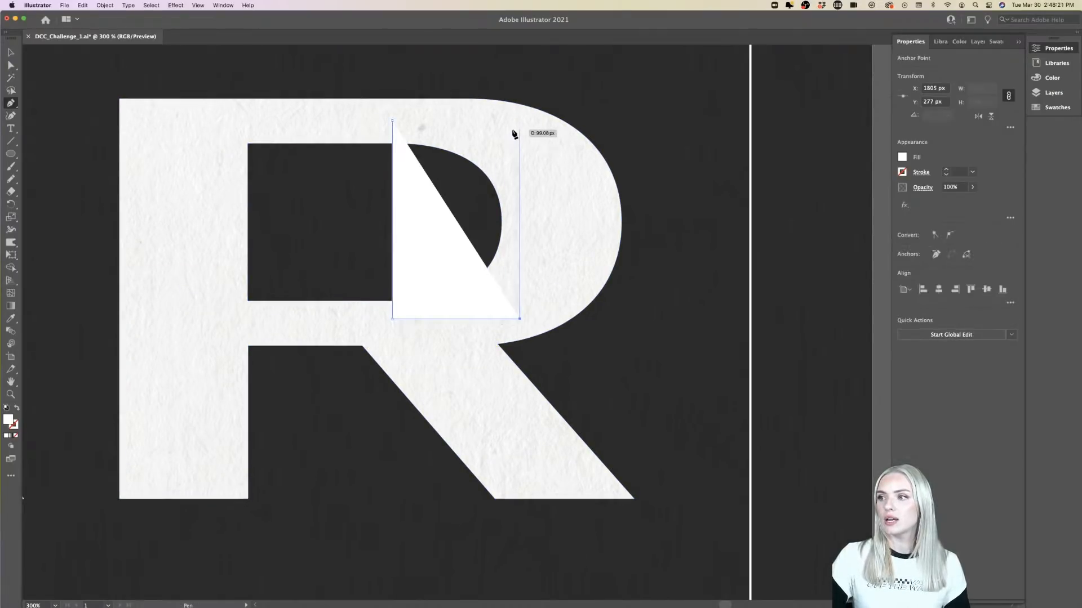
{"action": "left_click", "coordinate": [519, 126]}
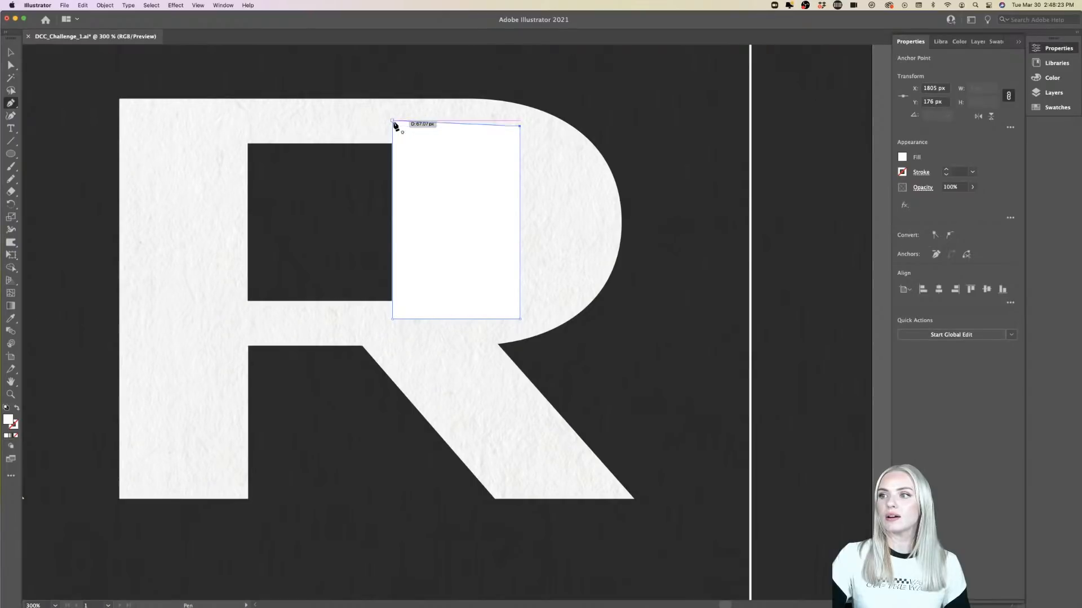
{"action": "left_click", "coordinate": [393, 121]}
- Select the drawn shape together with the R copy and bring up the Pathfinder options
{"action": "left_click", "coordinate": [12, 53]}
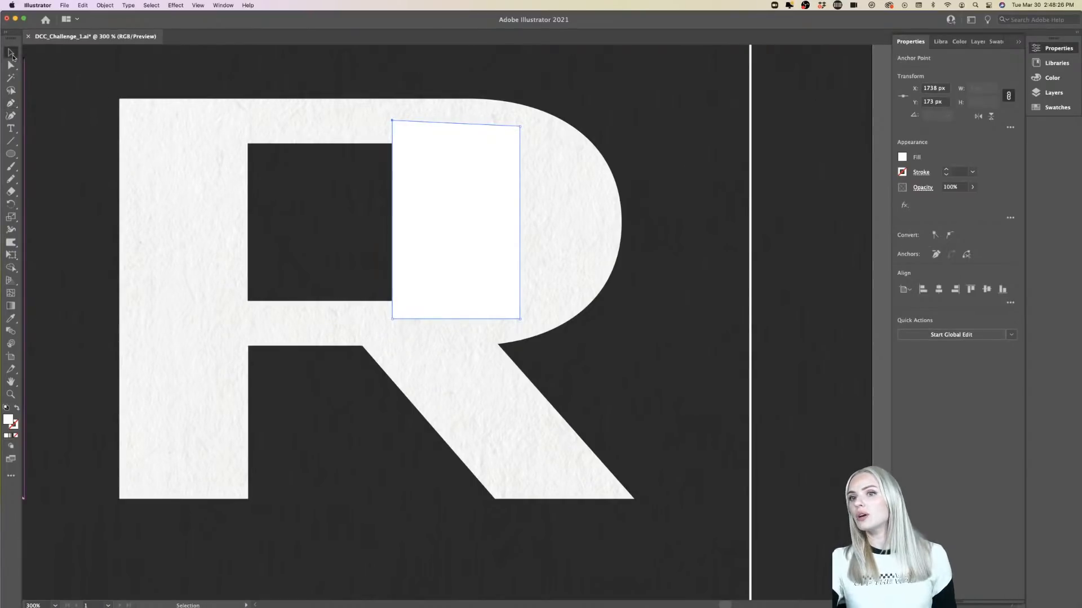
{"action": "left_click", "coordinate": [572, 250], "text": "shift"}
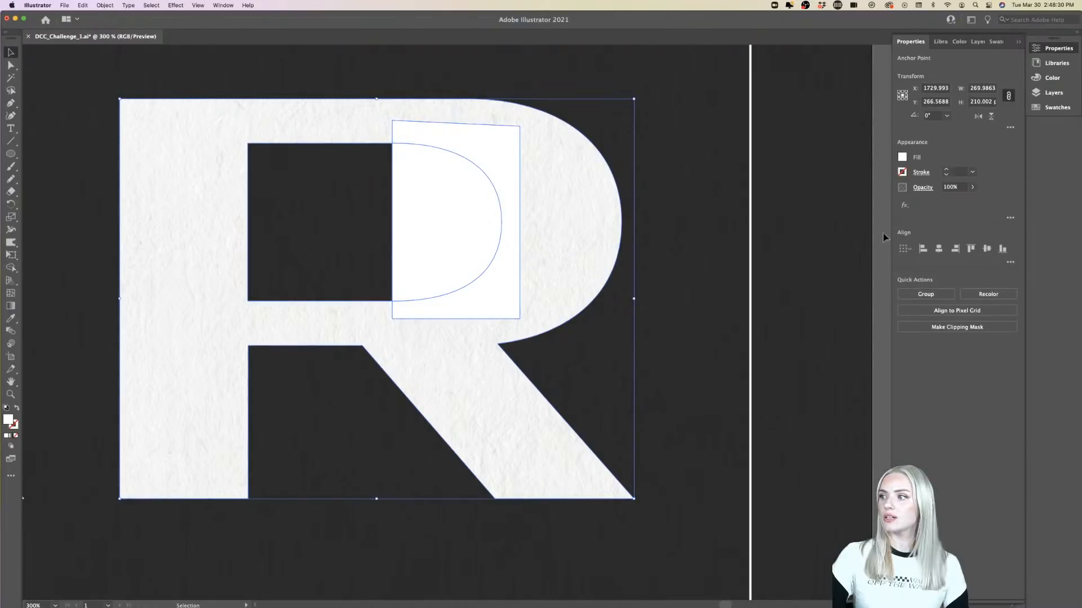
{"action": "left_click", "coordinate": [223, 6]}
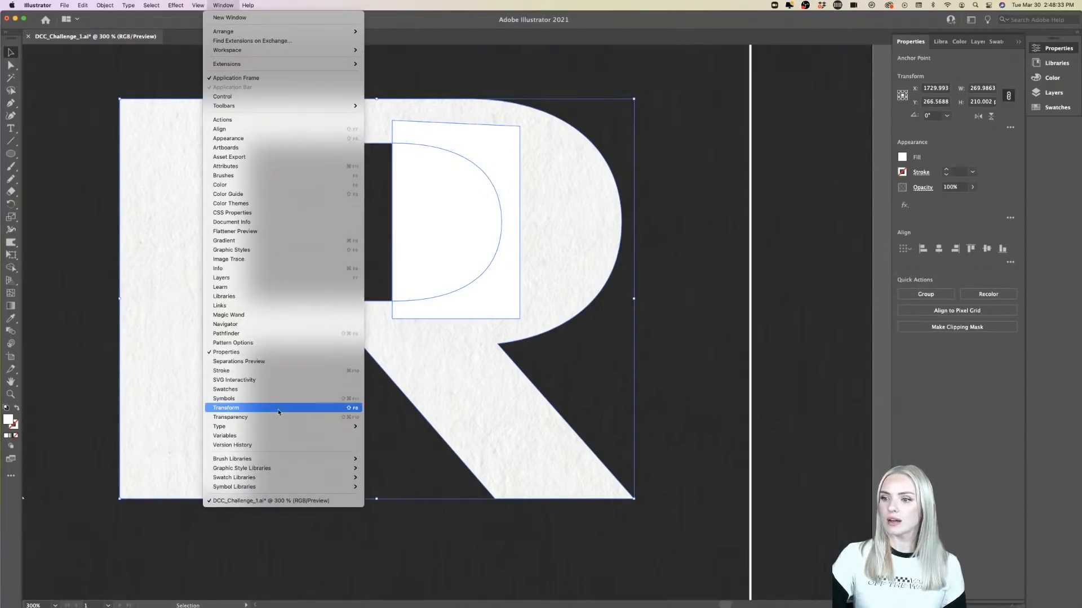
{"action": "left_click", "coordinate": [282, 333]}
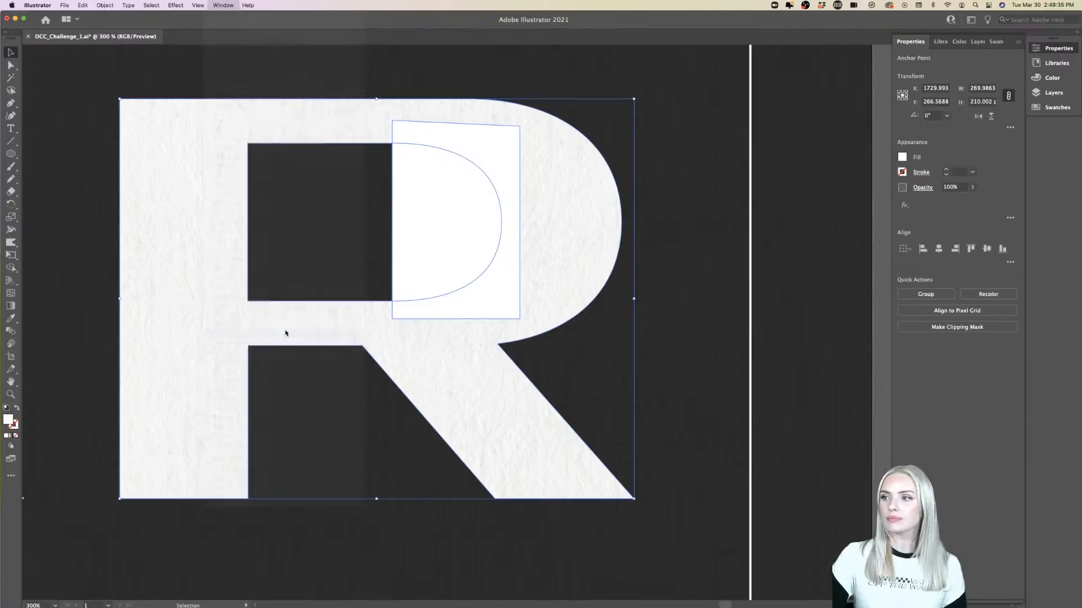
{"action": "left_click_drag", "start_coordinate": [482, 160], "coordinate": [784, 222]}
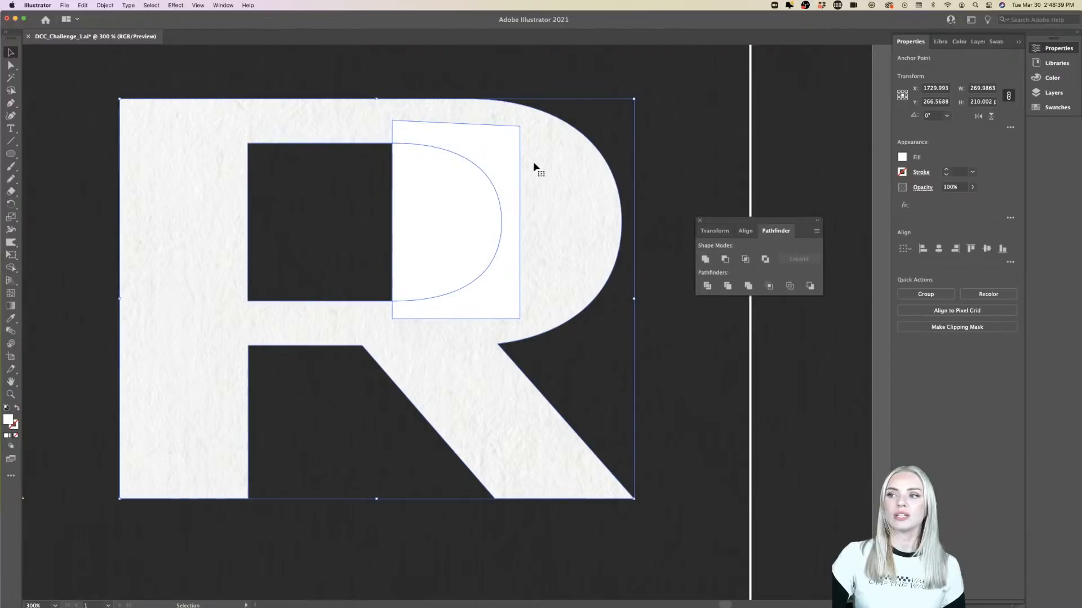
- Try Minus Front and Unite on the drawn shape and the R copy, and undo back to the R without the shape
{"action": "left_click", "coordinate": [725, 258]}
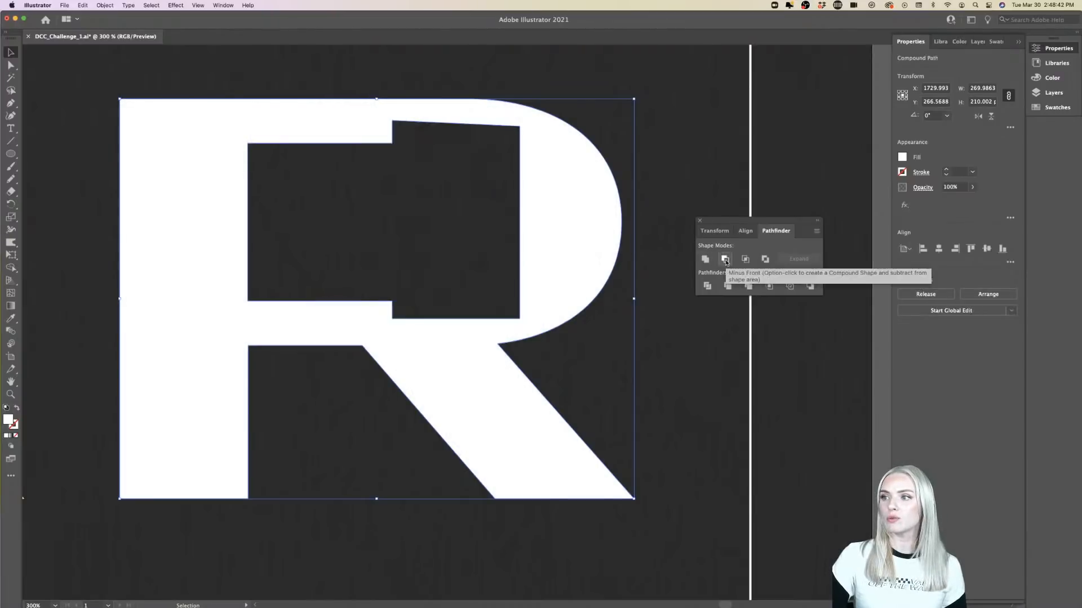
{"action": "key", "text": "super+z"}
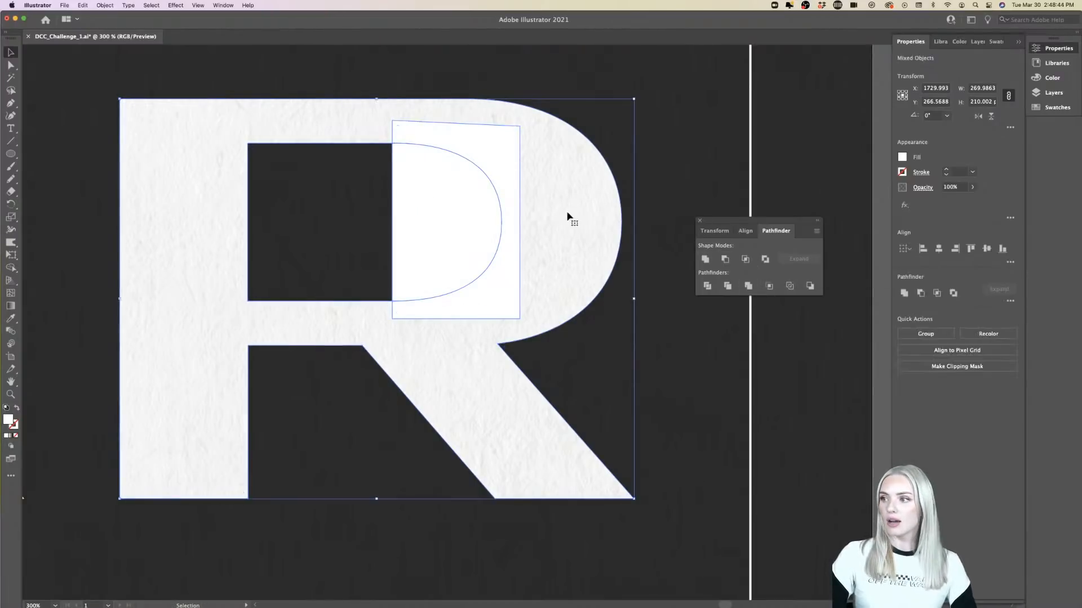
{"action": "left_click", "coordinate": [705, 259]}
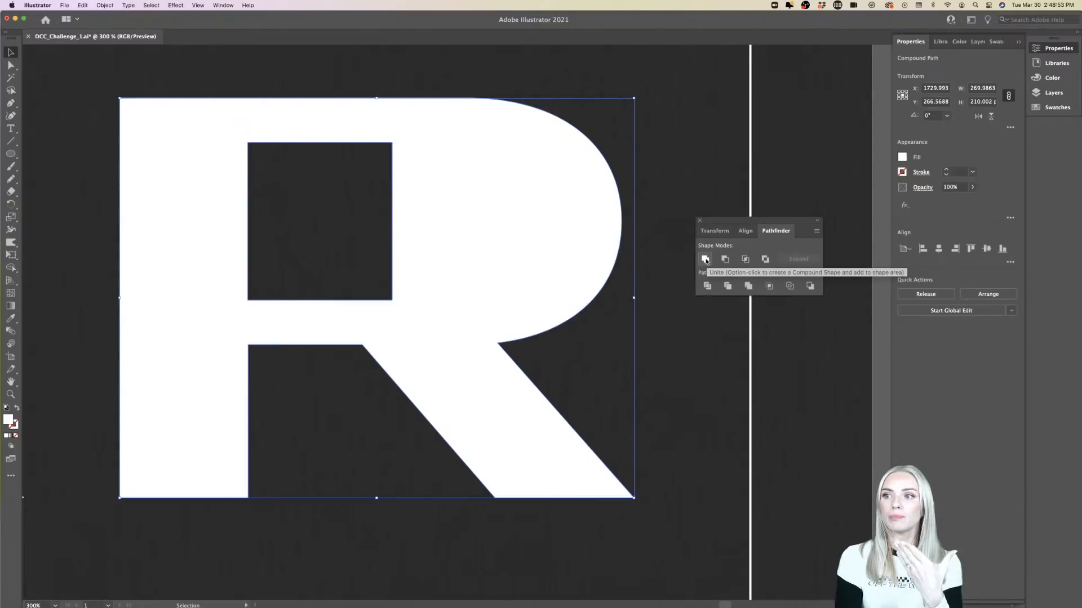
{"action": "key", "text": "super+z"}
{"action": "key", "text": "super+z"}
{"action": "key", "text": "super+z"}
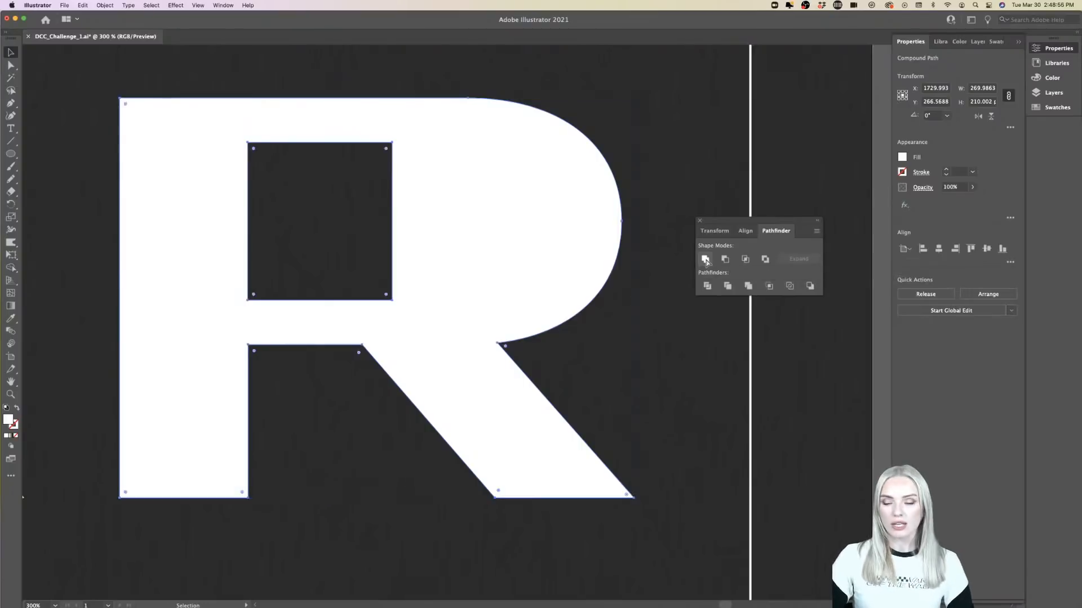
{"action": "key", "text": "super+z"}
{"action": "key", "text": "super+z"}
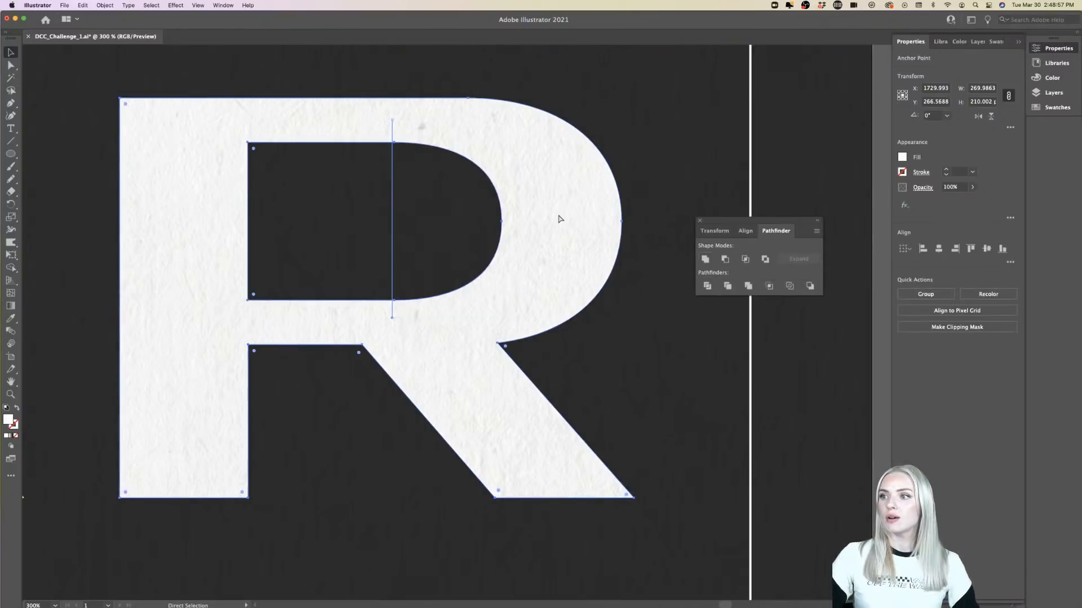
{"action": "key", "text": "v"}
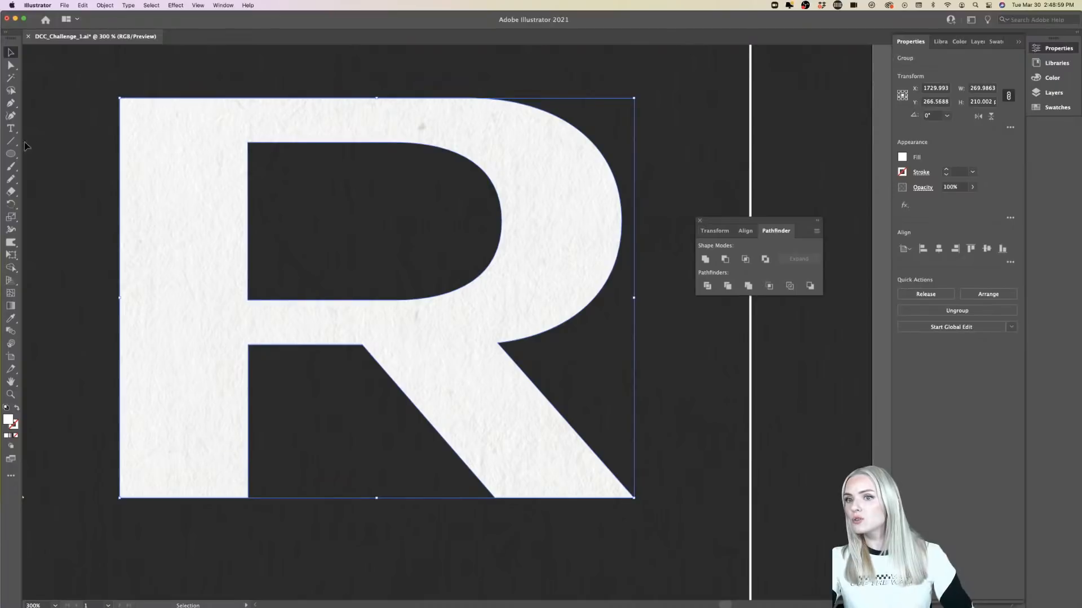
- Draw a 79 by 21 px rectangle across the R copy's stem, directly below the top bar
{"action": "left_click_drag", "start_coordinate": [15, 156], "coordinate": [62, 154]}
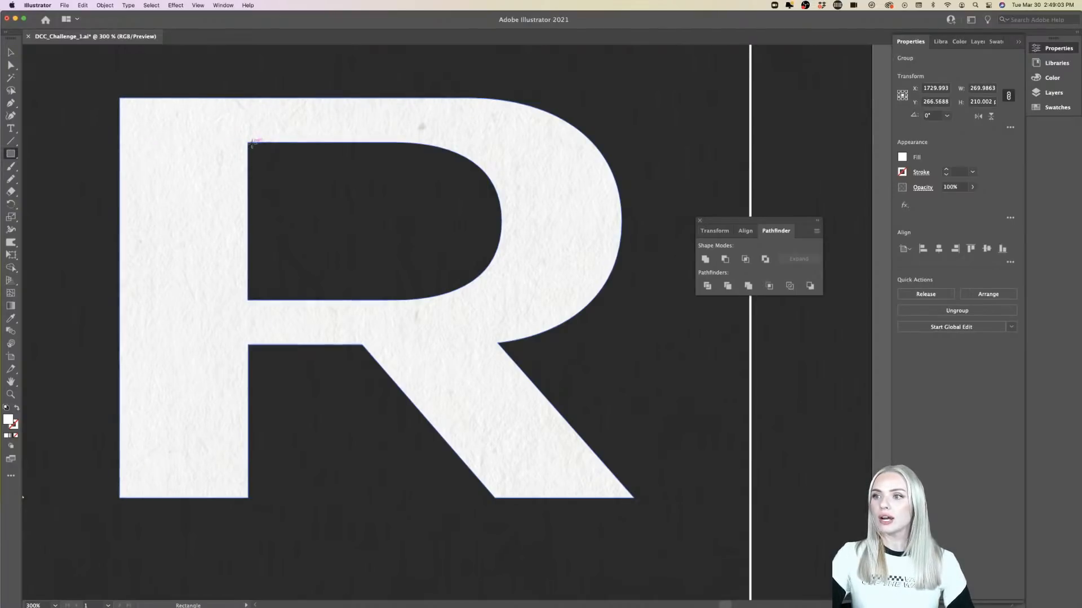
{"action": "left_click_drag", "start_coordinate": [252, 143], "coordinate": [100, 182]}
{"action": "key", "text": "v"}
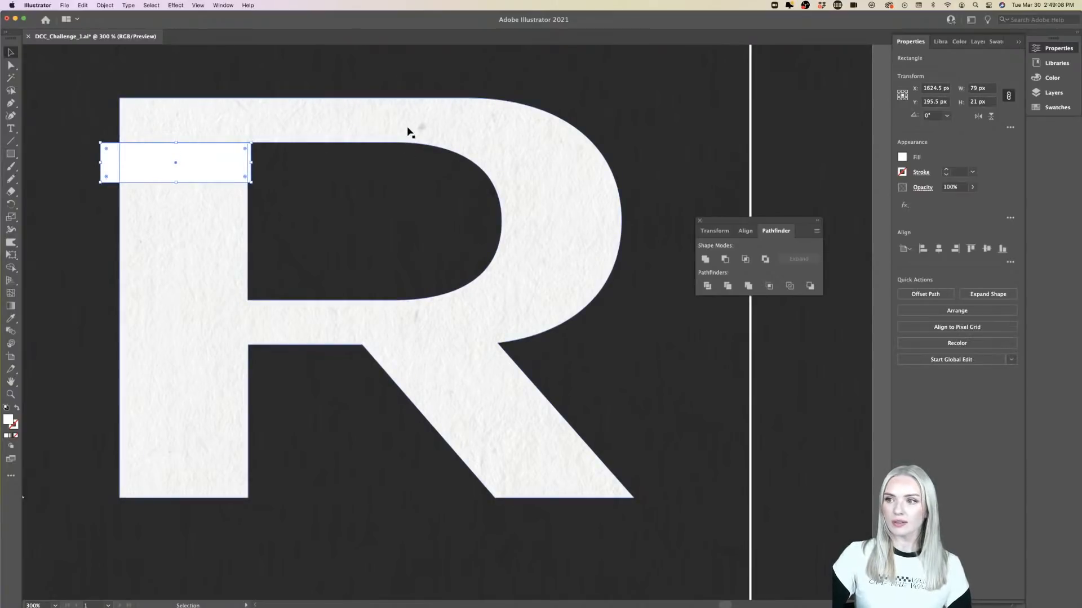
- Cut the rectangle out of the R copy's stem with Minus Front, and deselect the letter
{"action": "left_click", "coordinate": [358, 140]}
{"action": "left_click", "coordinate": [218, 164], "text": "shift"}
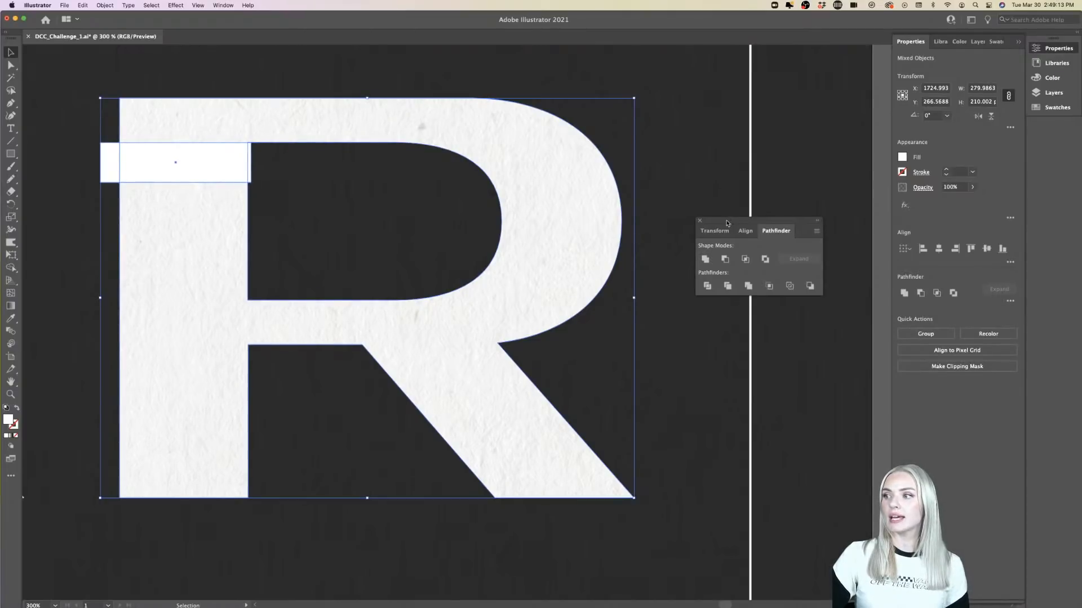
{"action": "left_click_drag", "start_coordinate": [726, 222], "coordinate": [745, 217]}
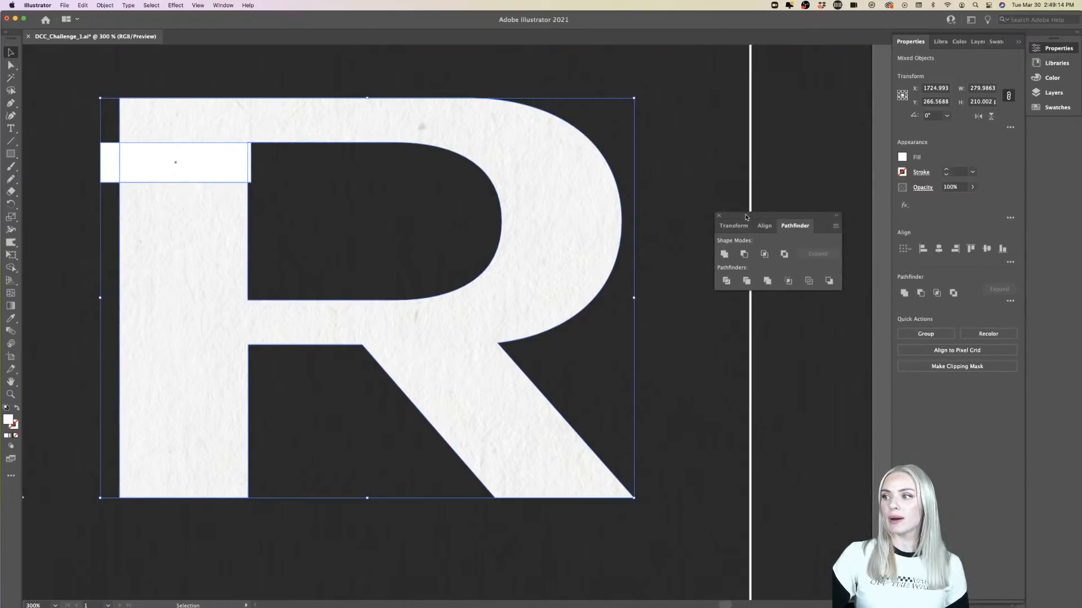
{"action": "left_click", "coordinate": [744, 255]}
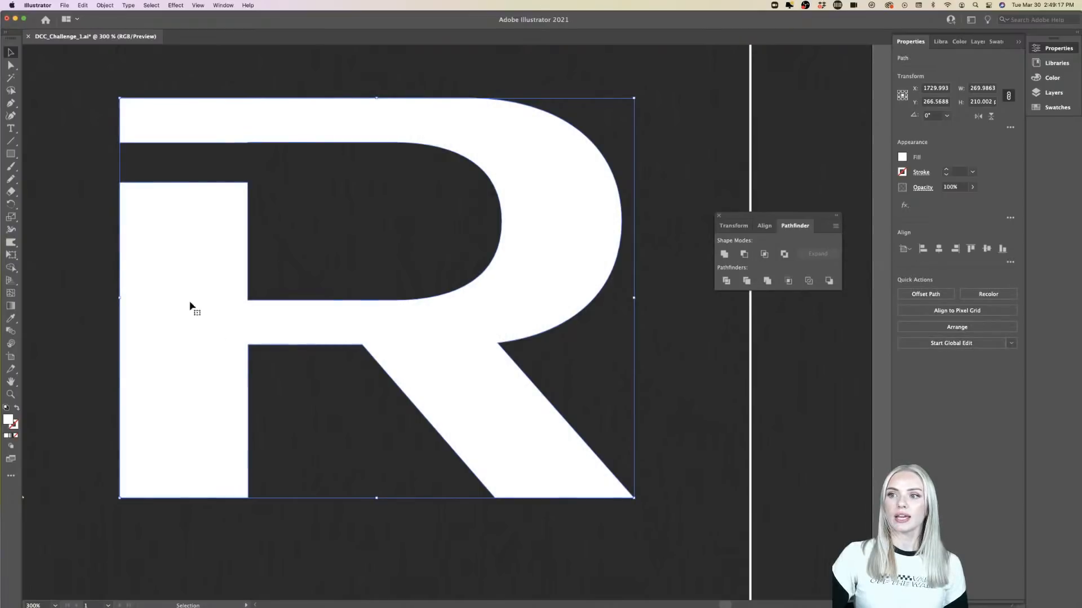
{"action": "left_click", "coordinate": [103, 255]}
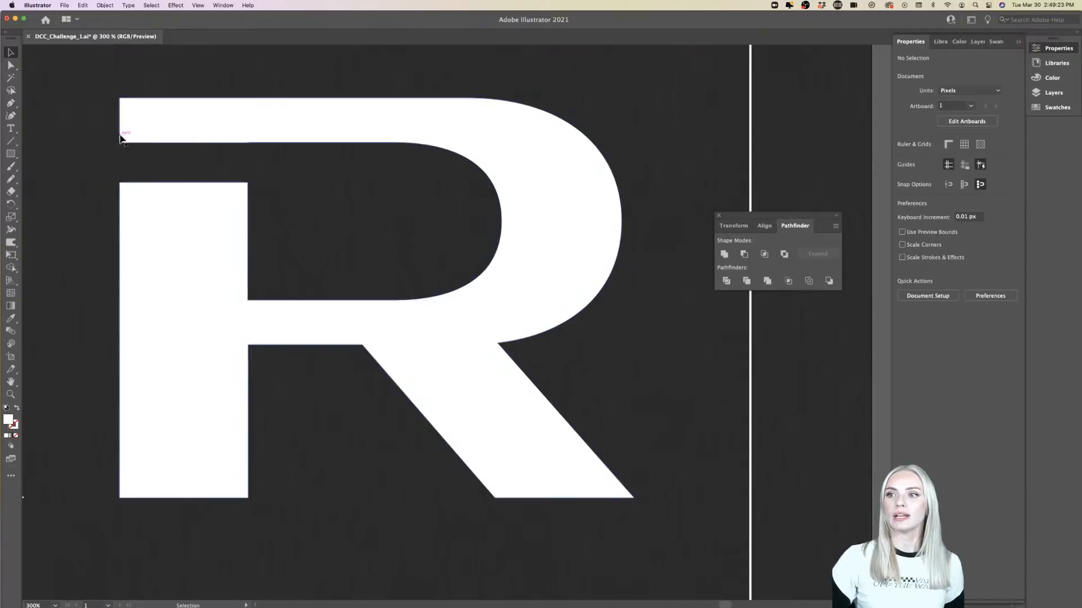
- Undo the cut in the R copy's stem and bring the white rectangle across the stem to the front
{"action": "key", "text": "super+z"}
{"action": "left_click", "coordinate": [330, 164]}
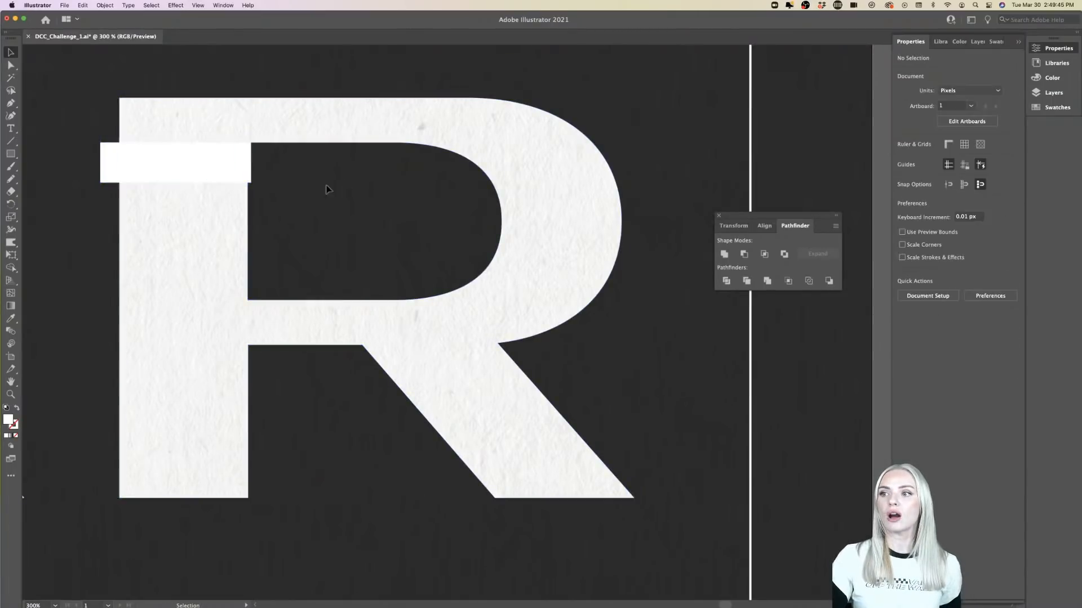
{"action": "left_click", "coordinate": [201, 166]}
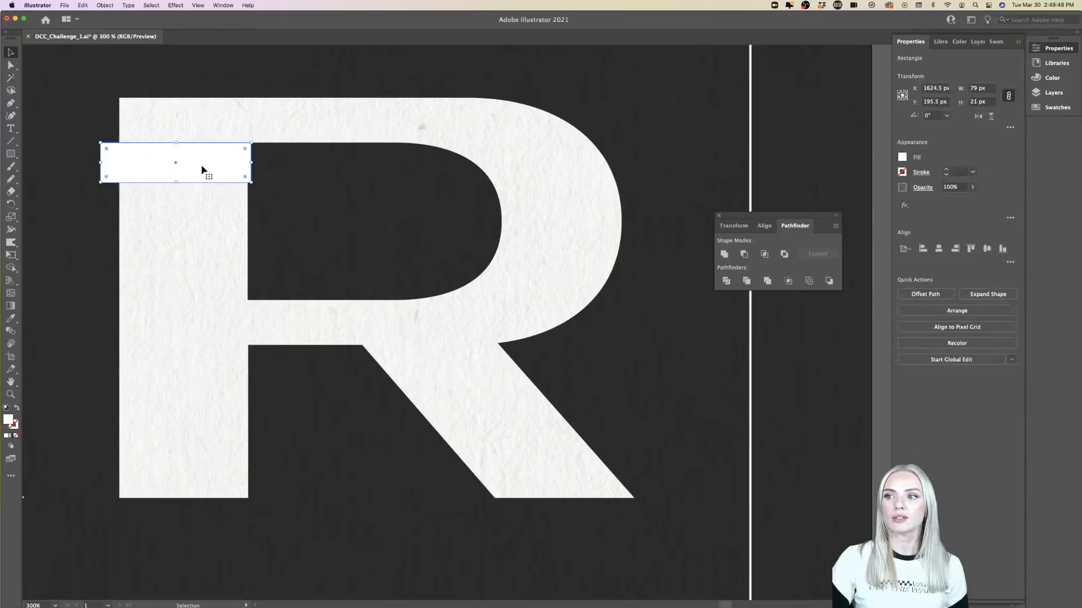
{"action": "right_click", "coordinate": [202, 168]}
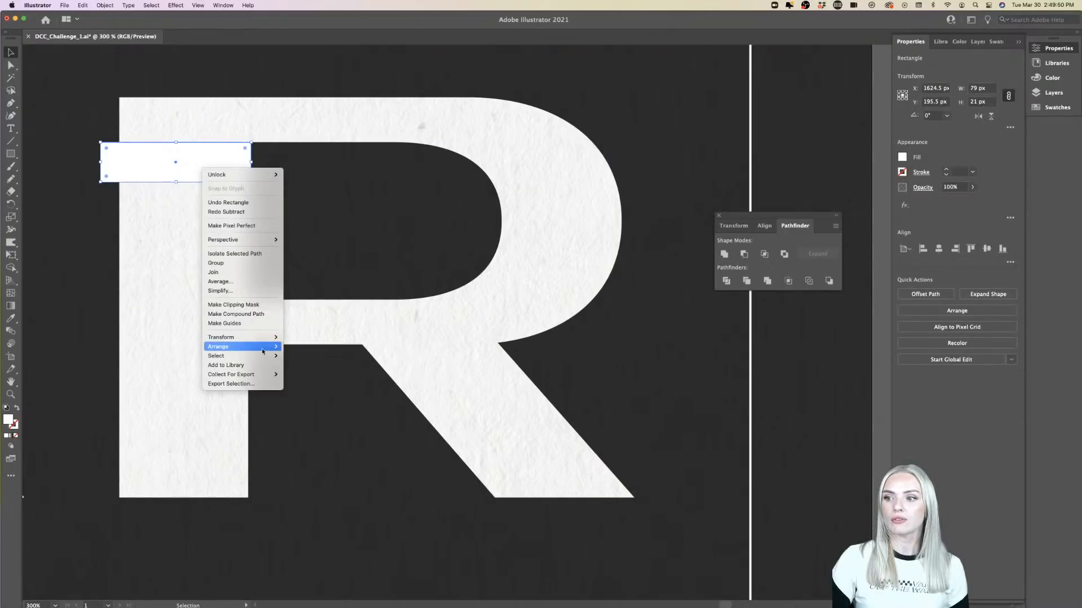
{"action": "mouse_move", "coordinate": [265, 346]}
{"action": "left_click", "coordinate": [312, 347]}
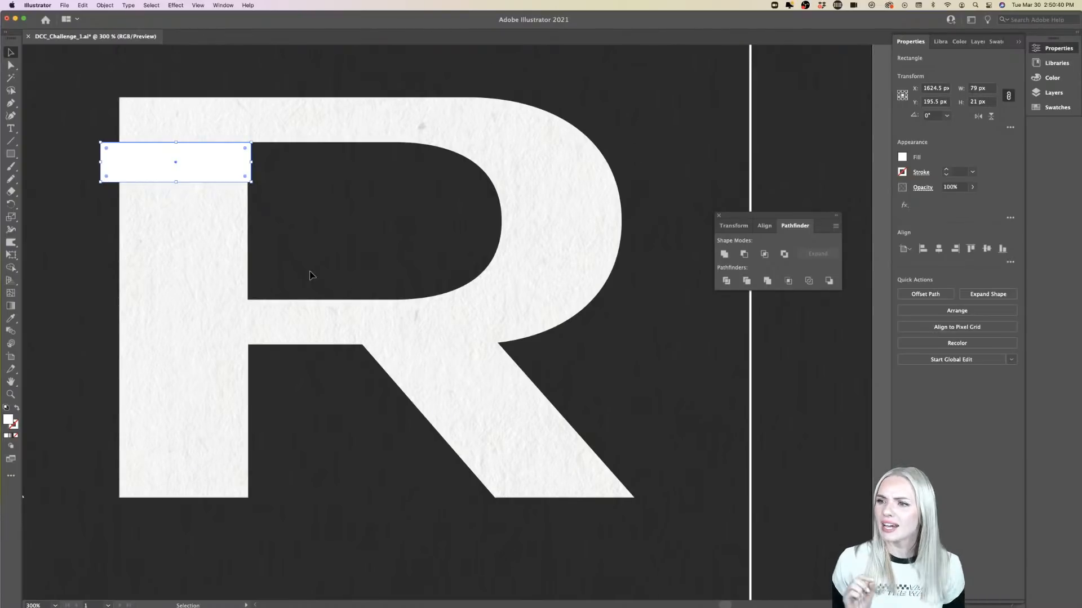
- Cut the rectangle out of the R copy's stem with Minus Front and deselect the letter
{"action": "left_click", "coordinate": [224, 205], "text": "shift"}
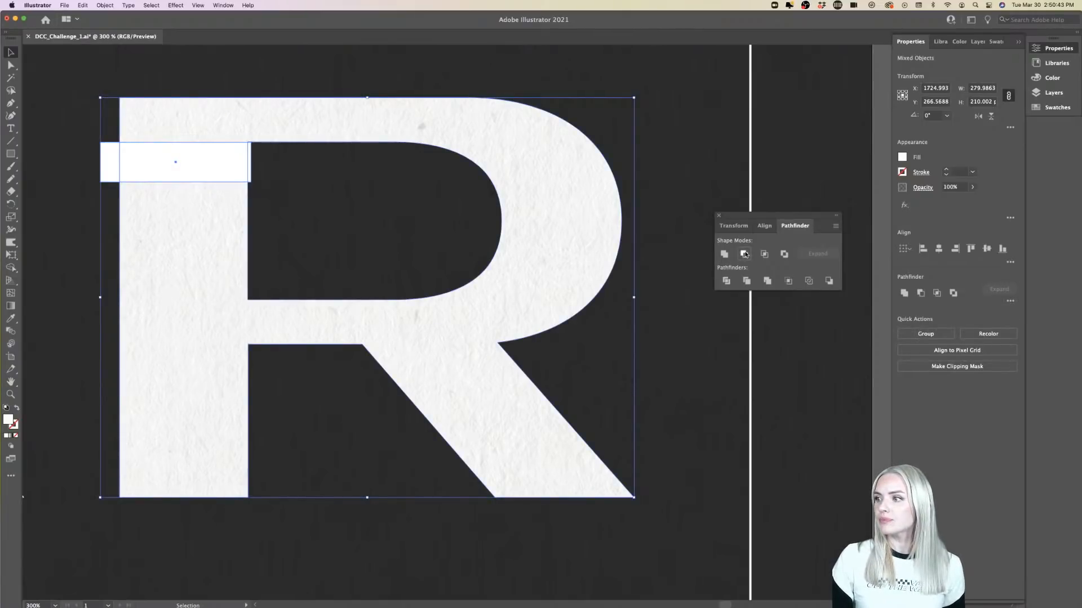
{"action": "left_click", "coordinate": [745, 254]}
{"action": "left_click", "coordinate": [648, 344]}
{"action": "key", "text": "super+minus"}
{"action": "key", "text": "super+minus"}
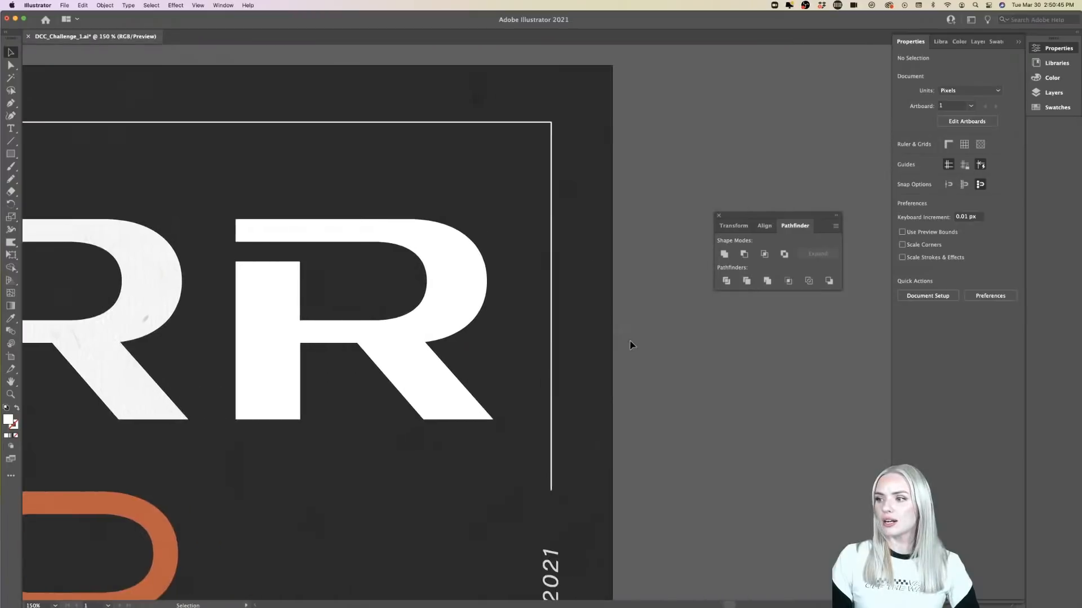
- Duplicate the solid white R into the space below the cut-out R, at about X 1730, Y 559 px
{"action": "scroll", "coordinate": [630, 345], "scroll_direction": "down", "scroll_amount": 5}
{"action": "scroll", "coordinate": [629, 344], "scroll_direction": "left", "scroll_amount": 4}
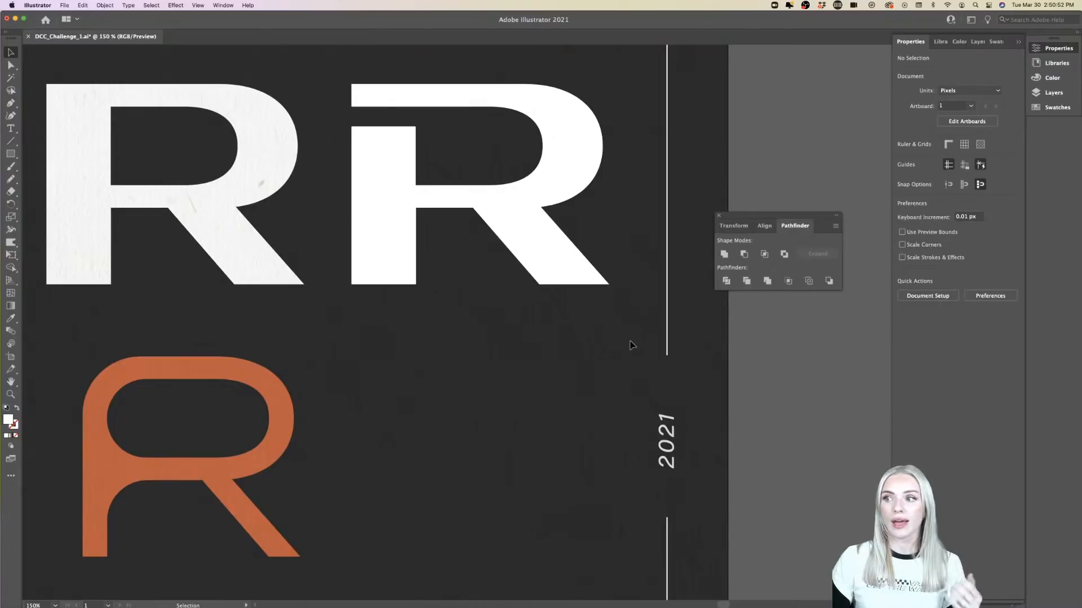
{"action": "left_click", "coordinate": [275, 161]}
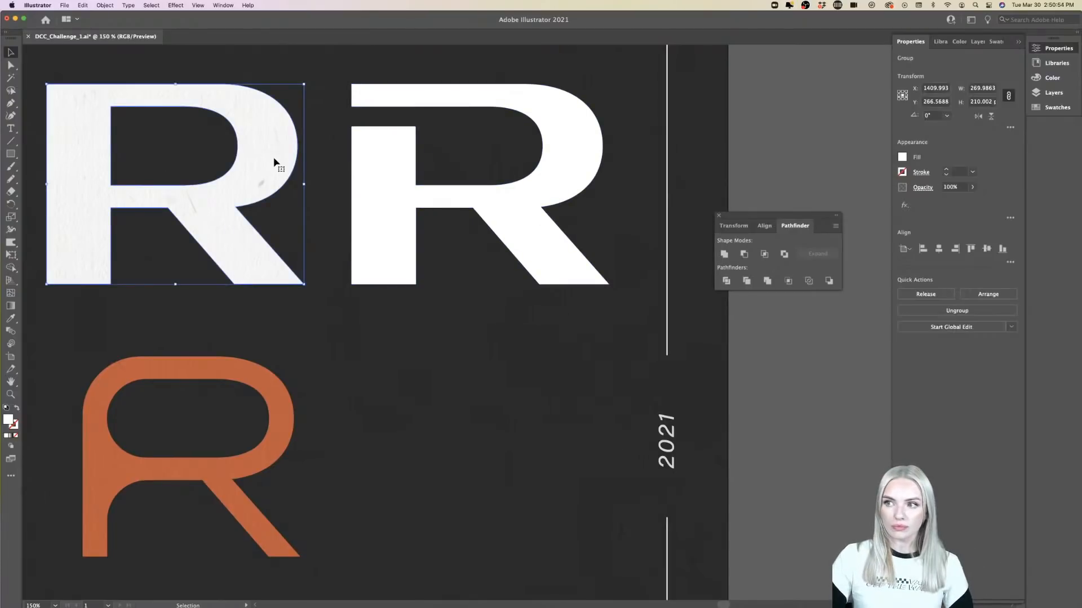
{"action": "left_click_drag", "start_coordinate": [271, 146], "coordinate": [569, 384]}
{"action": "scroll", "coordinate": [559, 379], "scroll_direction": "up", "scroll_amount": 5}
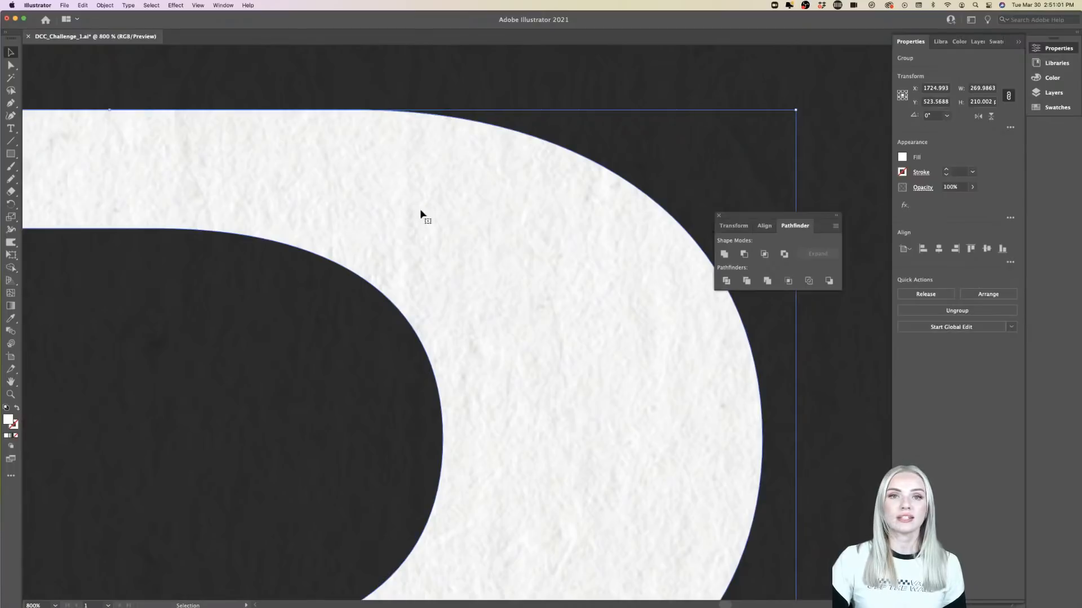
{"action": "scroll", "coordinate": [544, 293], "scroll_direction": "down", "scroll_amount": 3}
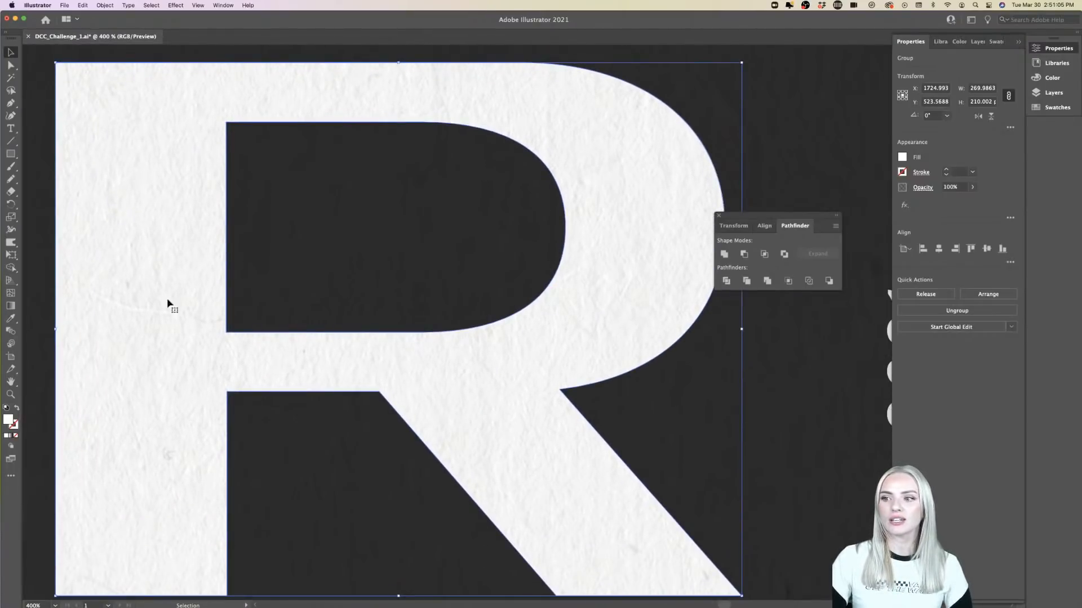
{"action": "scroll", "coordinate": [155, 340], "scroll_direction": "down", "scroll_amount": 1}
{"action": "scroll", "coordinate": [156, 342], "scroll_direction": "down", "scroll_amount": 3}
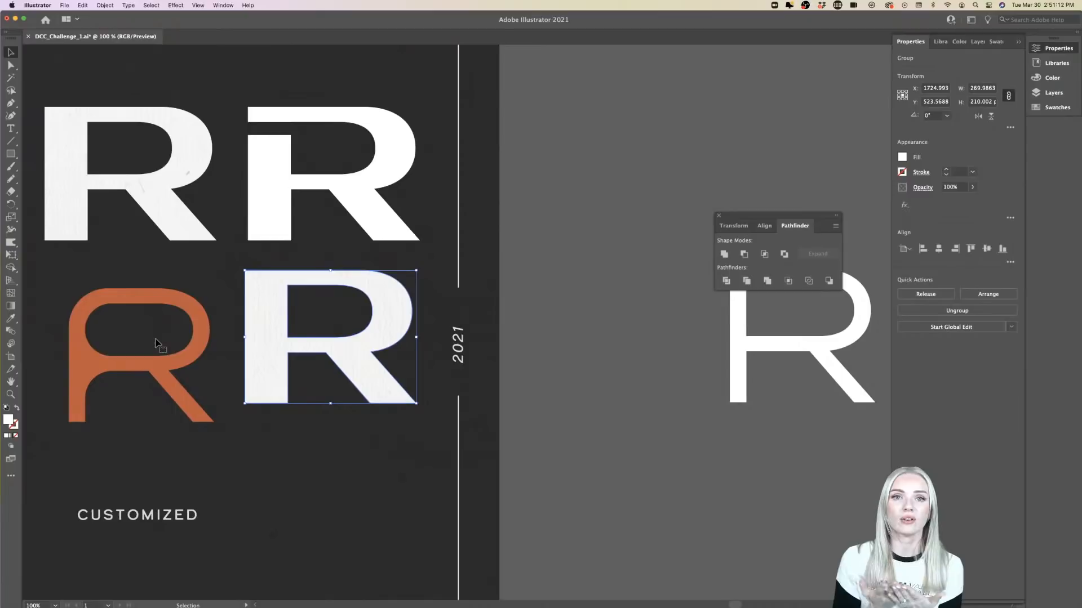
{"action": "left_click_drag", "start_coordinate": [351, 347], "coordinate": [356, 364]}
- Unlock all locked objects in the challenge layout and clear the selection
{"action": "scroll", "coordinate": [395, 364], "scroll_direction": "down", "scroll_amount": 2}
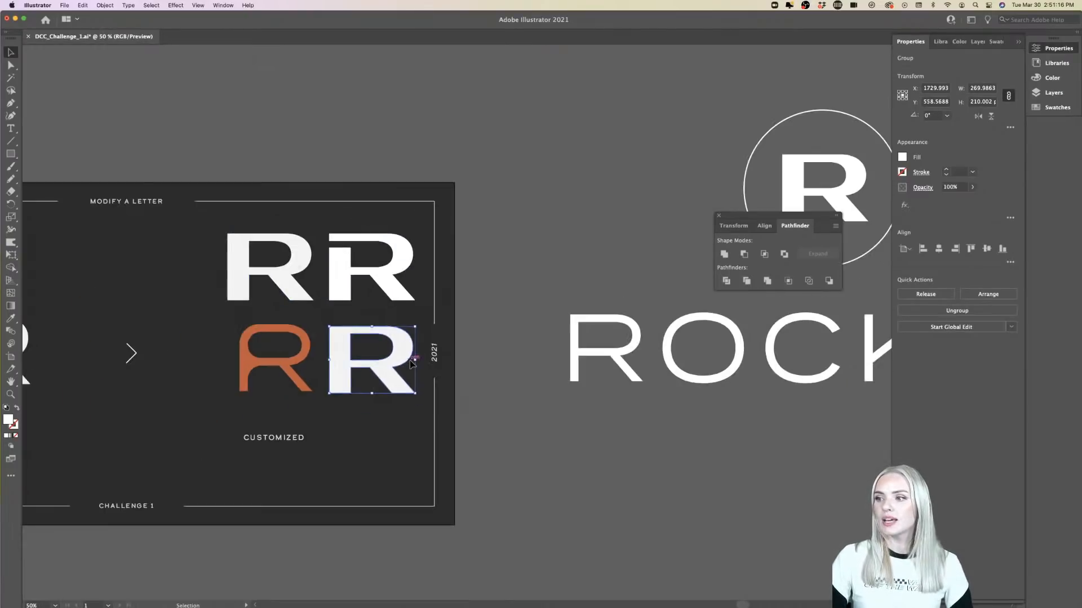
{"action": "scroll", "coordinate": [411, 365], "scroll_direction": "left", "scroll_amount": 3}
{"action": "scroll", "coordinate": [414, 366], "scroll_direction": "left", "scroll_amount": 3}
{"action": "scroll", "coordinate": [417, 366], "scroll_direction": "right", "scroll_amount": 3}
{"action": "scroll", "coordinate": [484, 363], "scroll_direction": "up", "scroll_amount": 4}
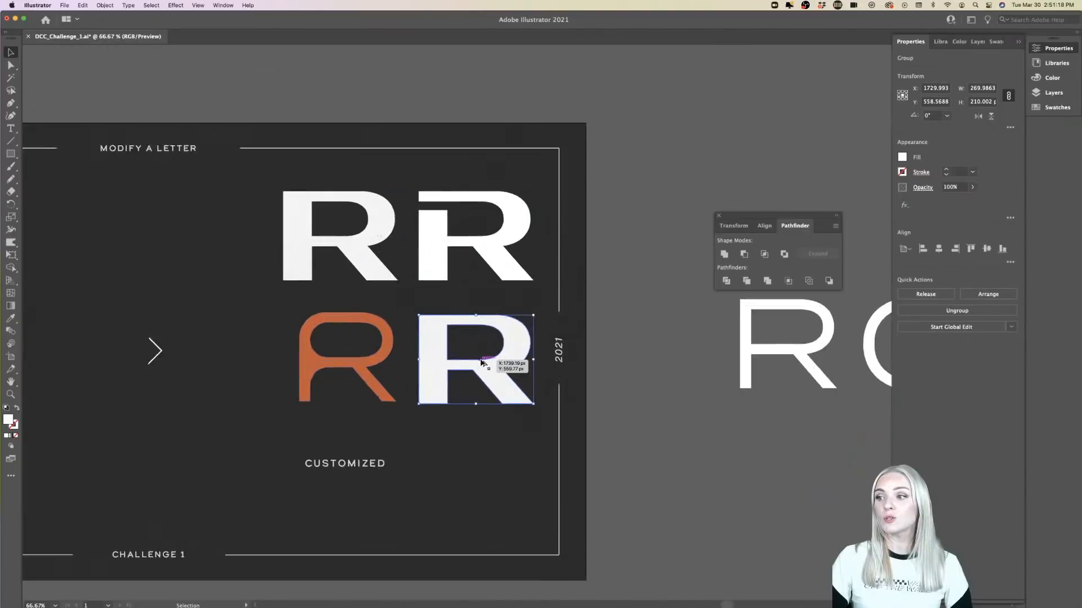
{"action": "scroll", "coordinate": [480, 363], "scroll_direction": "down", "scroll_amount": 4}
{"action": "scroll", "coordinate": [485, 361], "scroll_direction": "left", "scroll_amount": 3}
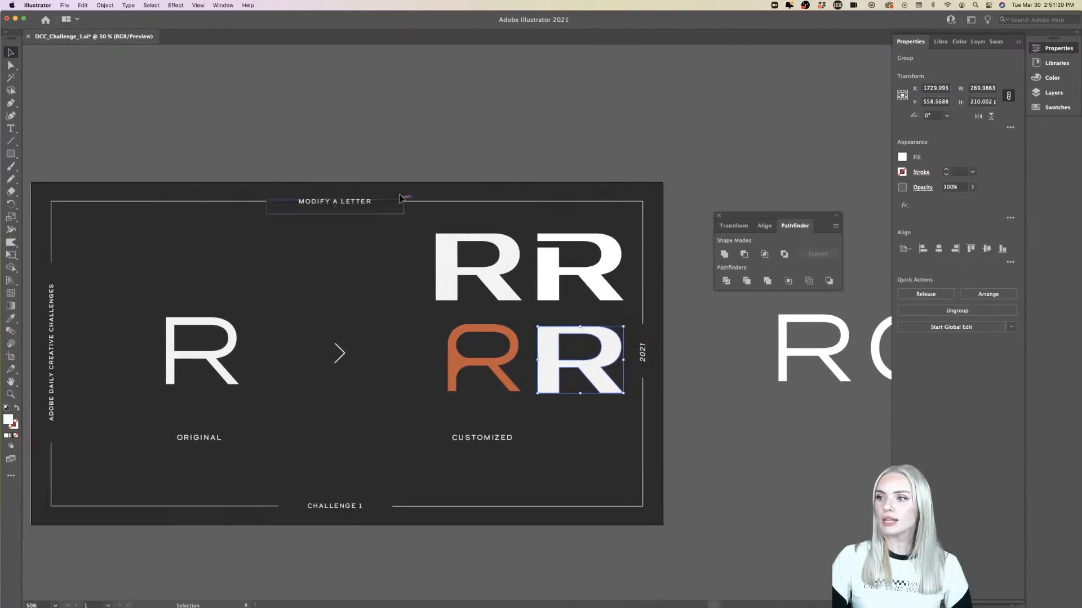
{"action": "left_click", "coordinate": [380, 194]}
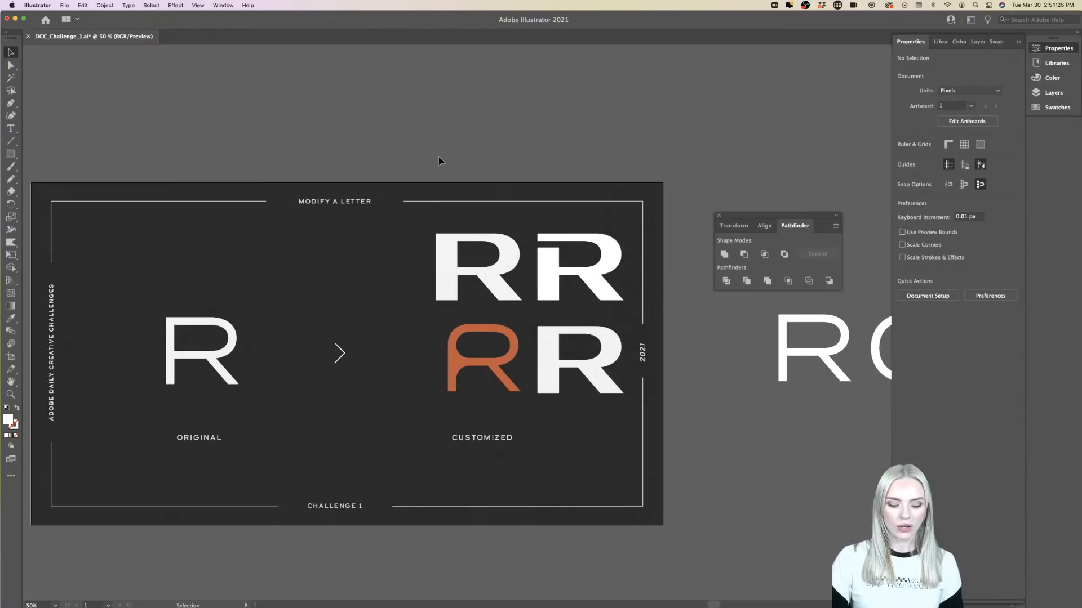
{"action": "key", "text": "super+alt"}
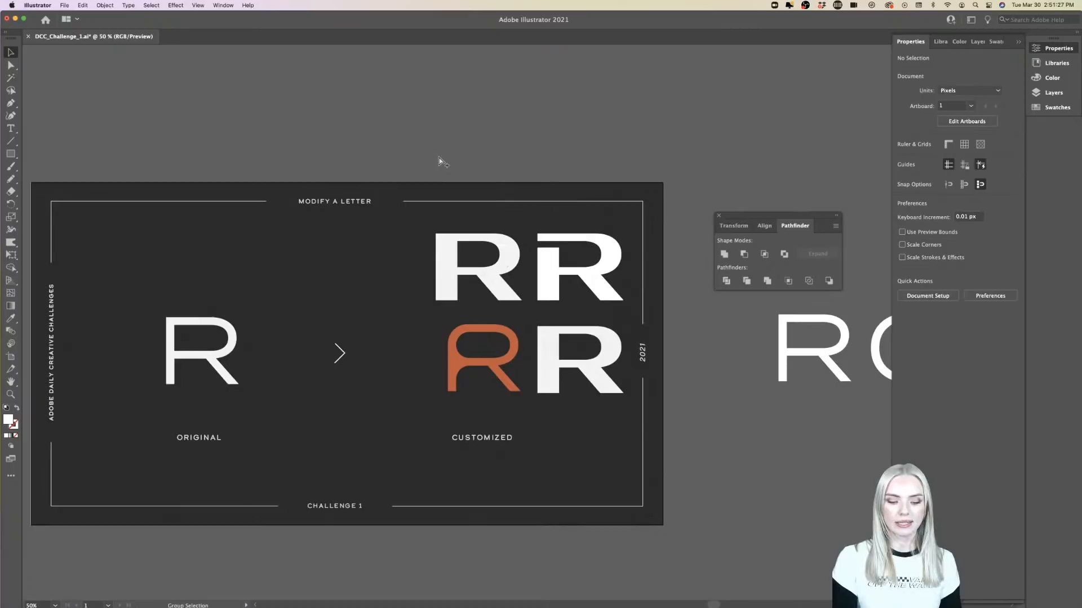
{"action": "key", "text": "super+a"}
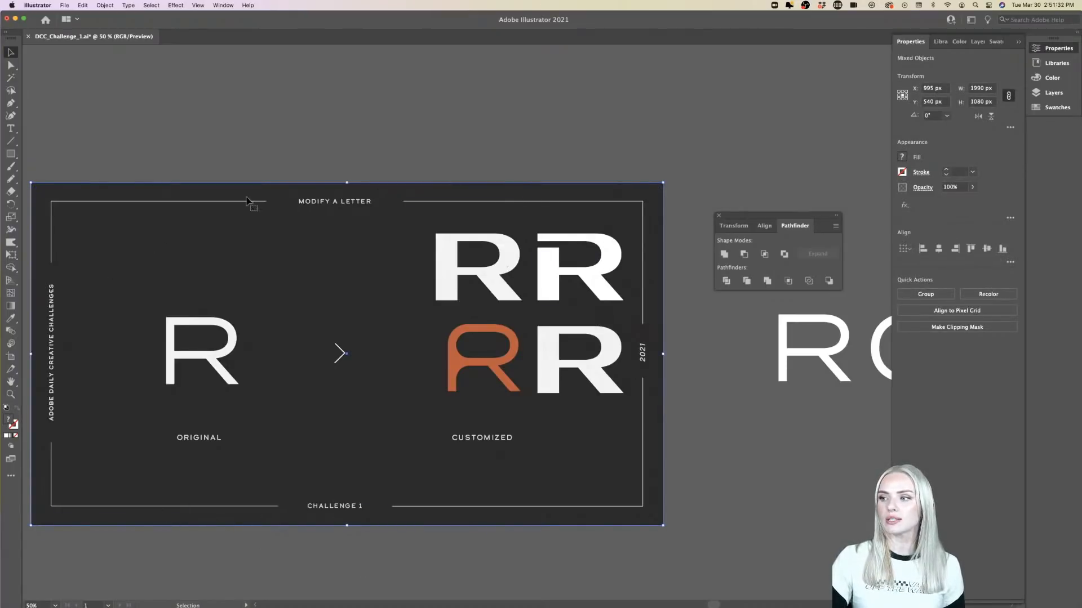
{"action": "left_click", "coordinate": [364, 151]}
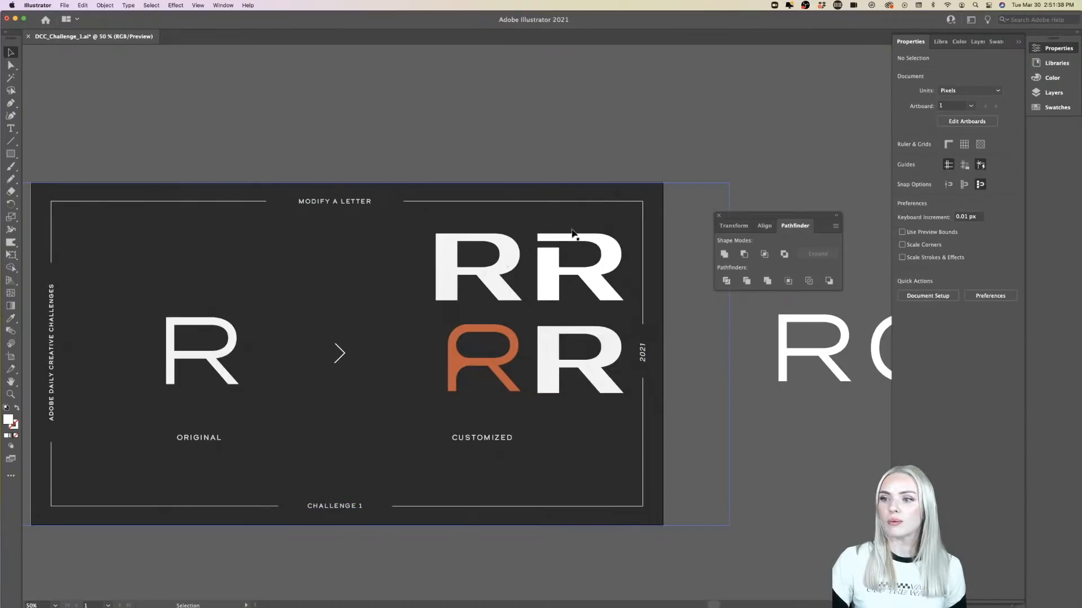
- Send the unlocked 1990 by 1080 px texture clip group to the back, behind the other artwork
{"action": "left_click", "coordinate": [345, 191]}
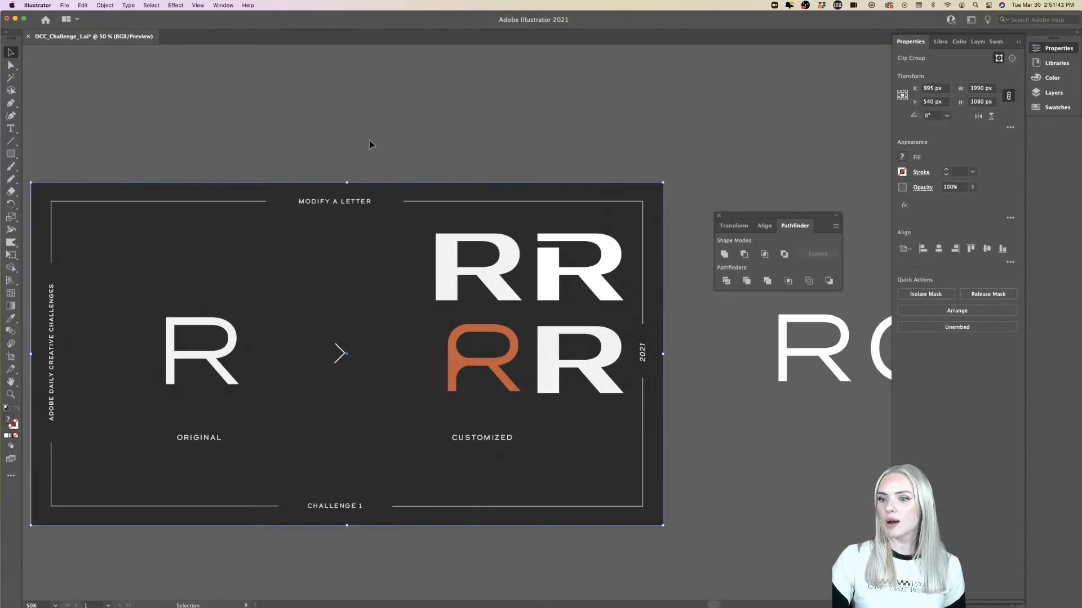
{"action": "left_click_drag", "start_coordinate": [399, 186], "coordinate": [391, 195]}
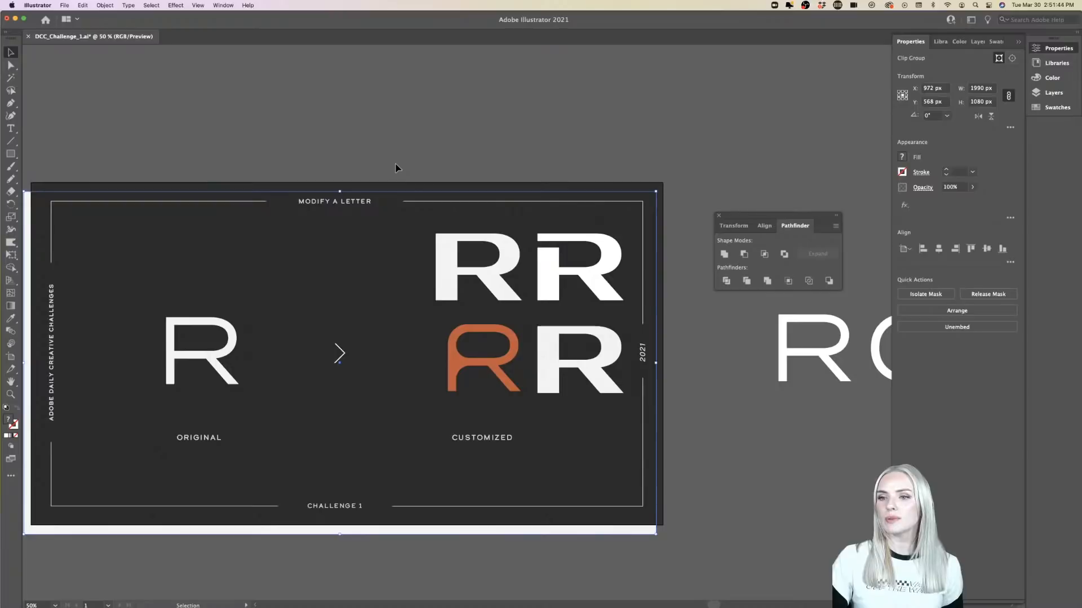
{"action": "key", "text": "super+z"}
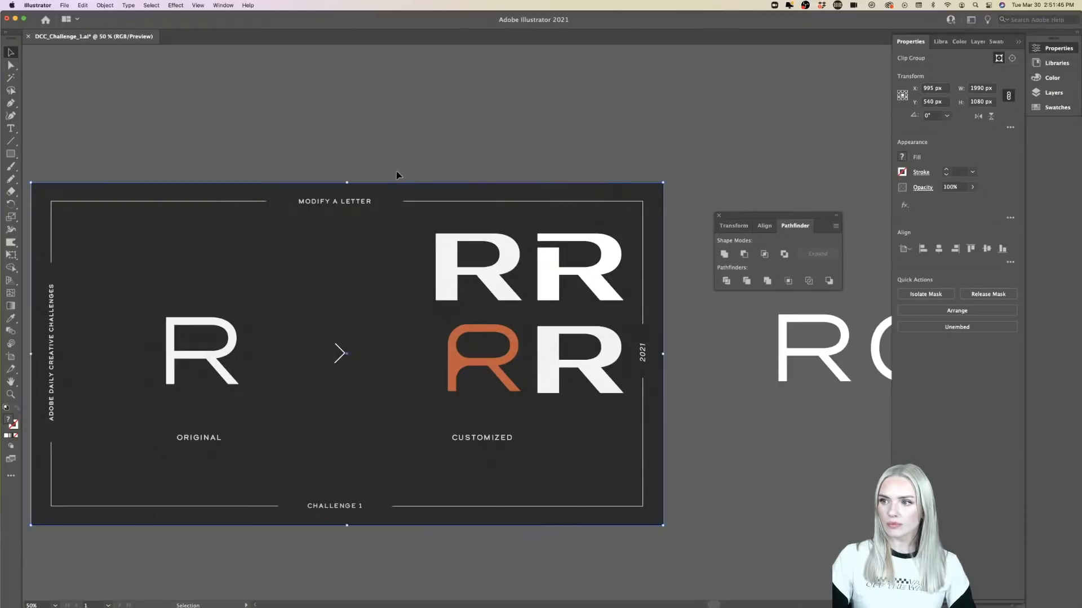
{"action": "right_click", "coordinate": [404, 191]}
{"action": "mouse_move", "coordinate": [450, 304]}
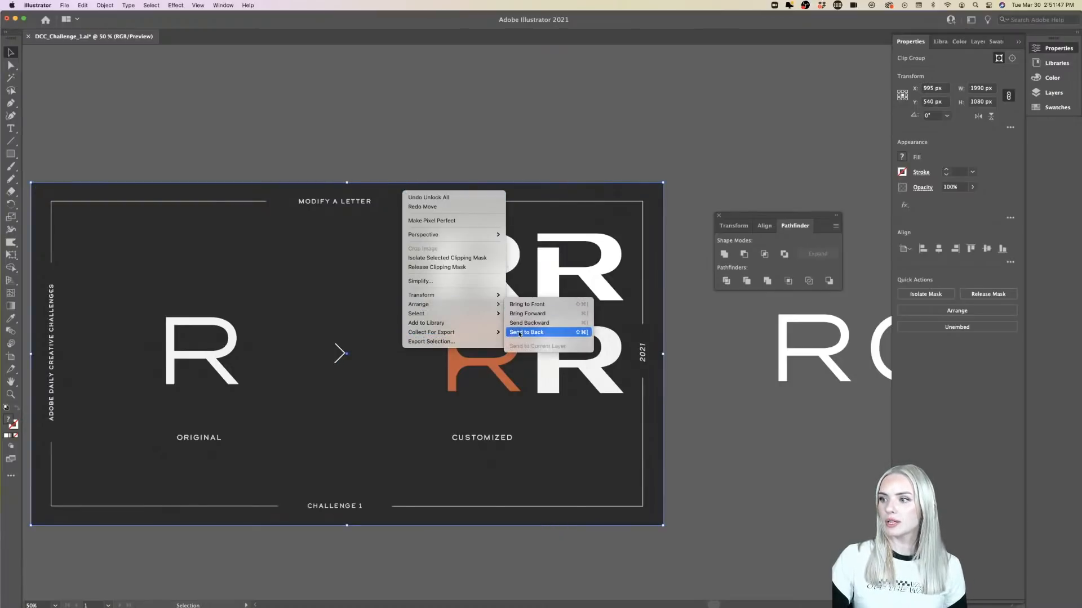
{"action": "left_click", "coordinate": [536, 332]}
- Change the background rectangle's fill to a dark red, about #842f2f, and deselect it
{"action": "left_click", "coordinate": [436, 189]}
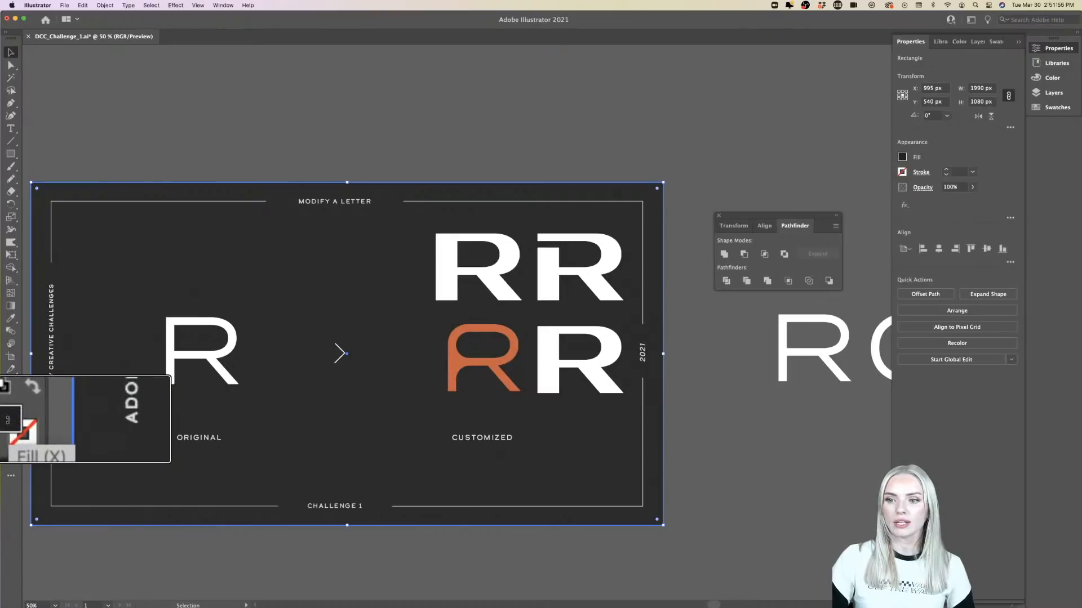
{"action": "double_click", "coordinate": [8, 419]}
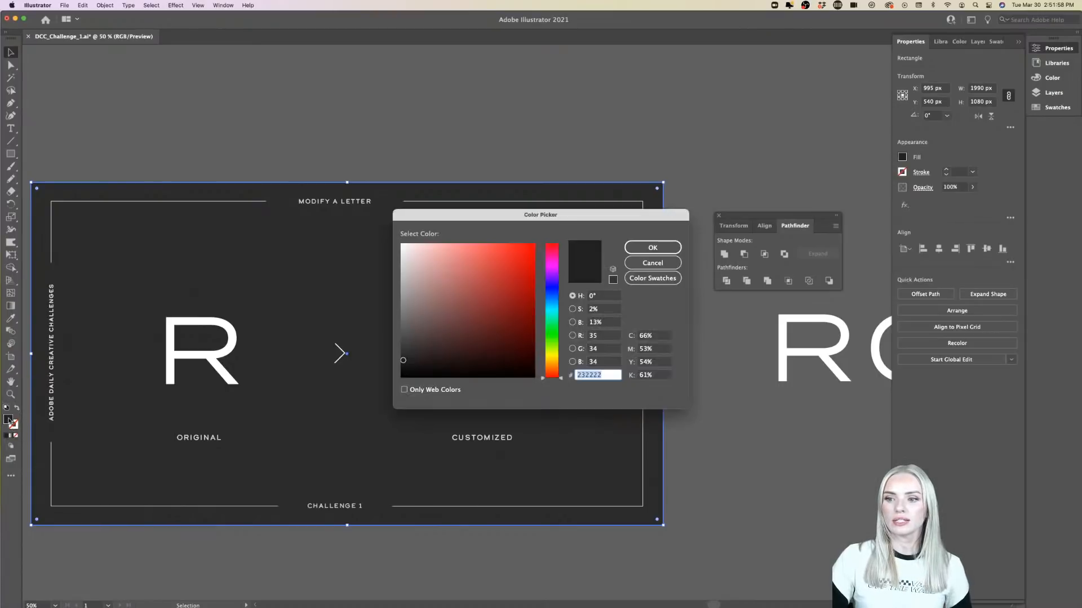
{"action": "left_click_drag", "start_coordinate": [519, 256], "coordinate": [498, 304]}
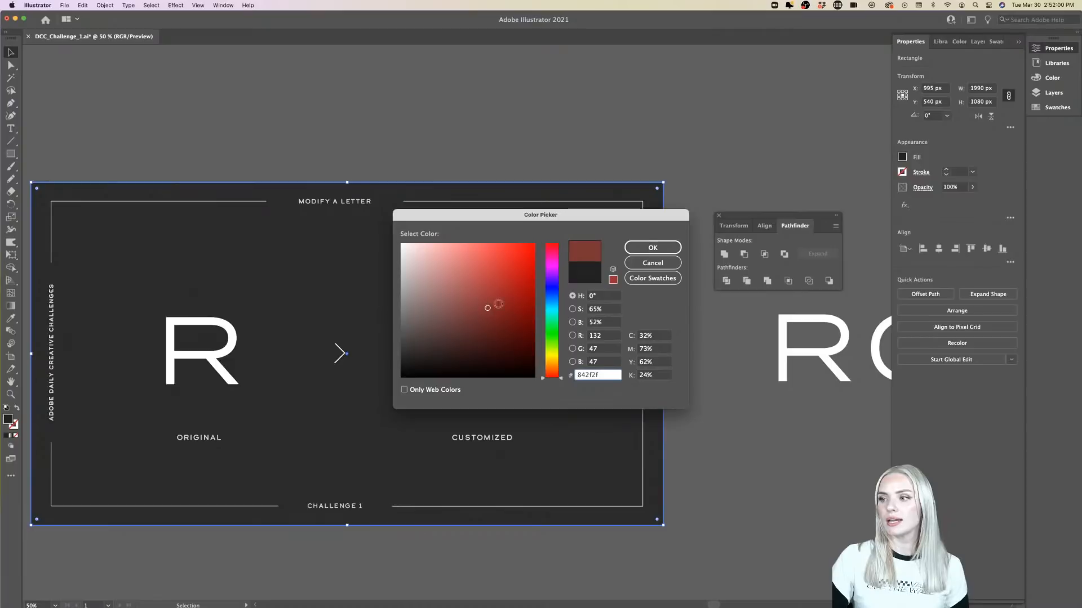
{"action": "left_click", "coordinate": [653, 247]}
{"action": "left_click", "coordinate": [555, 154]}
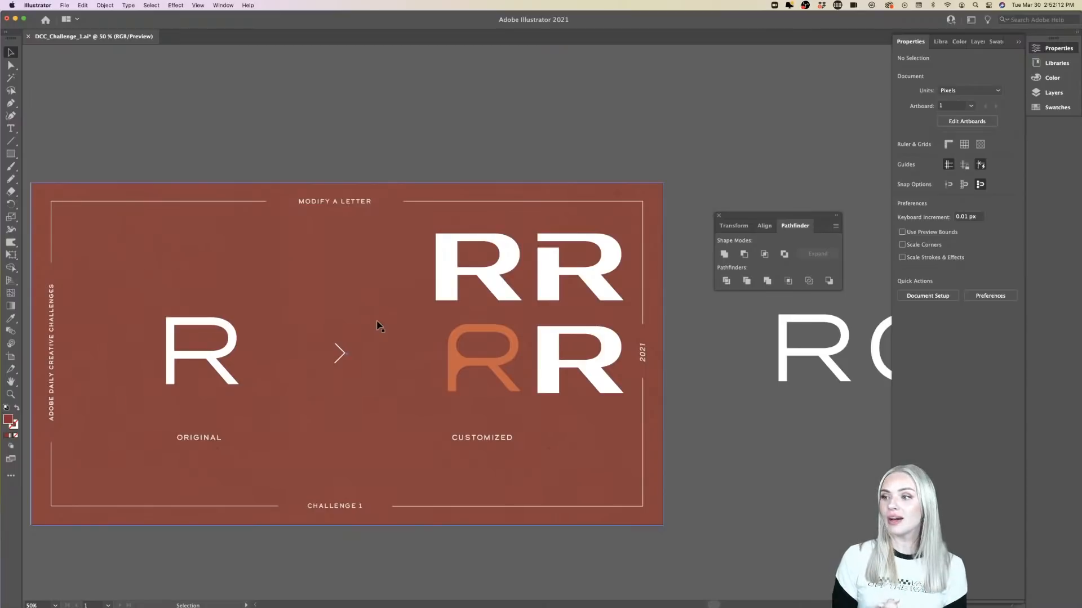
- Dismiss the Pathfinder options and duplicate the orange R about 266 px to its left on the same baseline
{"action": "scroll", "coordinate": [488, 106], "scroll_direction": "left", "scroll_amount": 5}
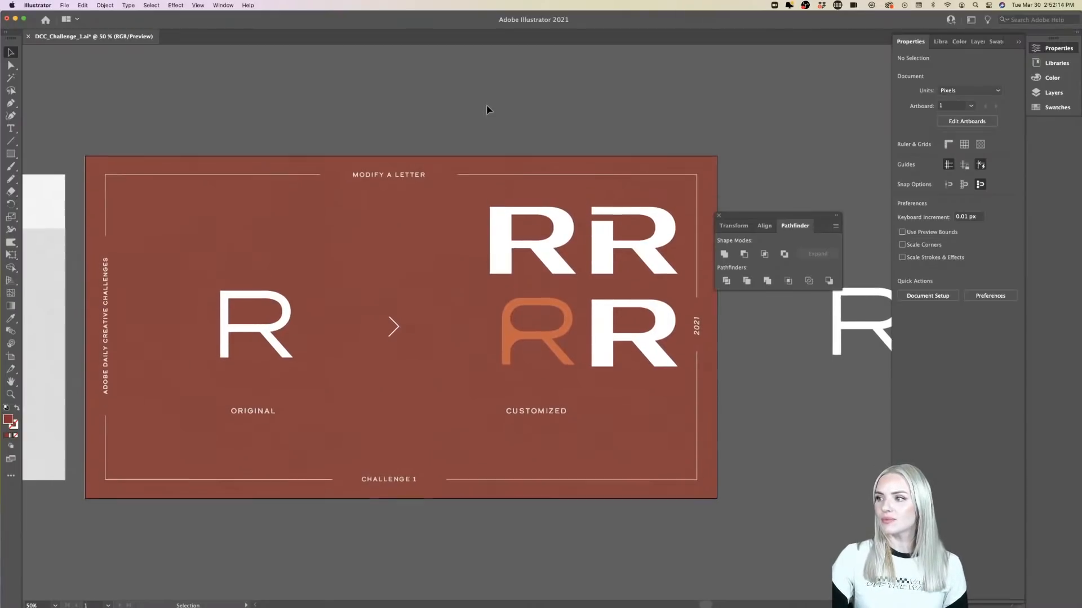
{"action": "left_click", "coordinate": [720, 216]}
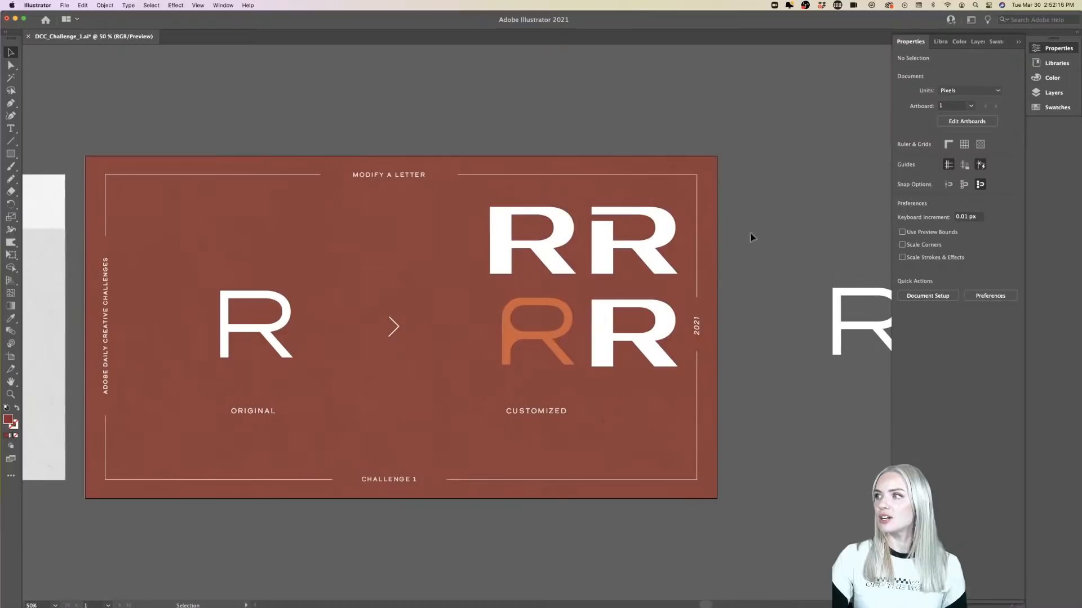
{"action": "key", "text": "super+1"}
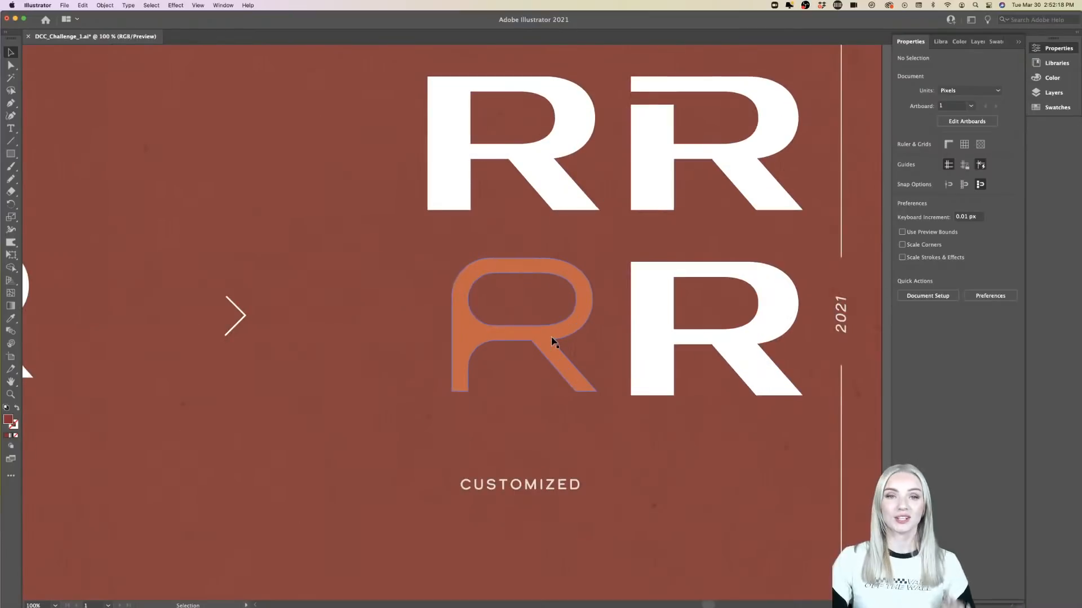
{"action": "left_click", "coordinate": [554, 342]}
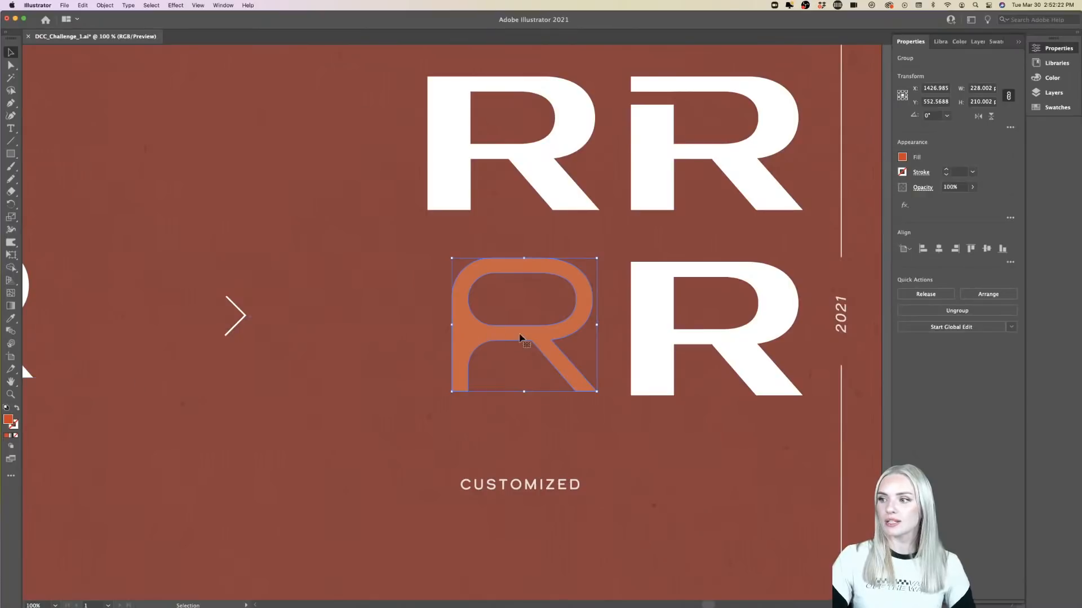
{"action": "left_click_drag", "start_coordinate": [524, 338], "coordinate": [358, 338]}
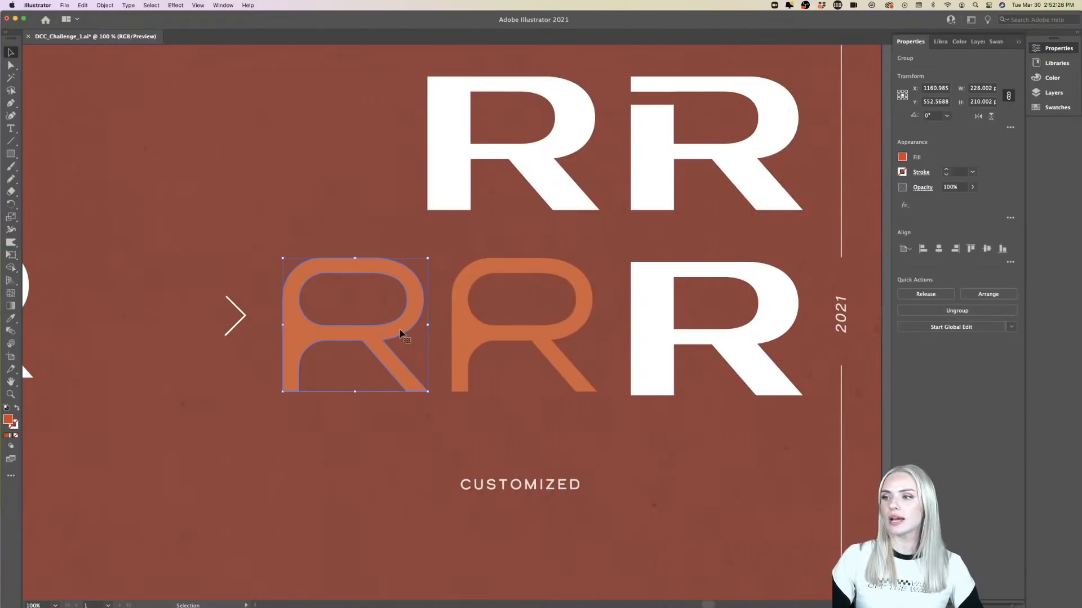
- Set the fill of the duplicated R beside the arrow to a dark reddish brown, #7c3228
{"action": "left_click", "coordinate": [460, 324]}
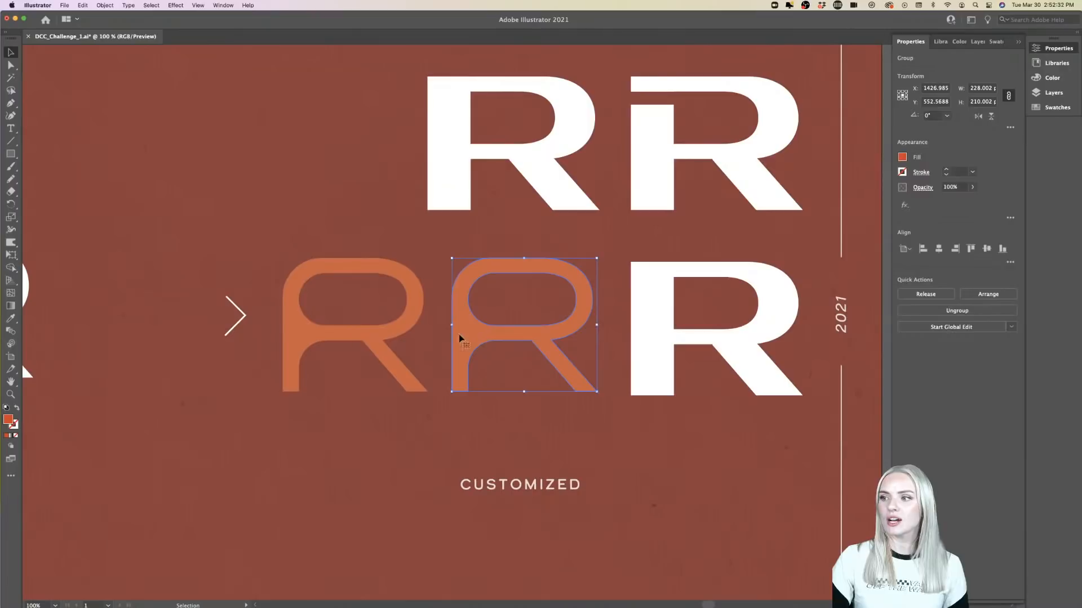
{"action": "left_click", "coordinate": [418, 320]}
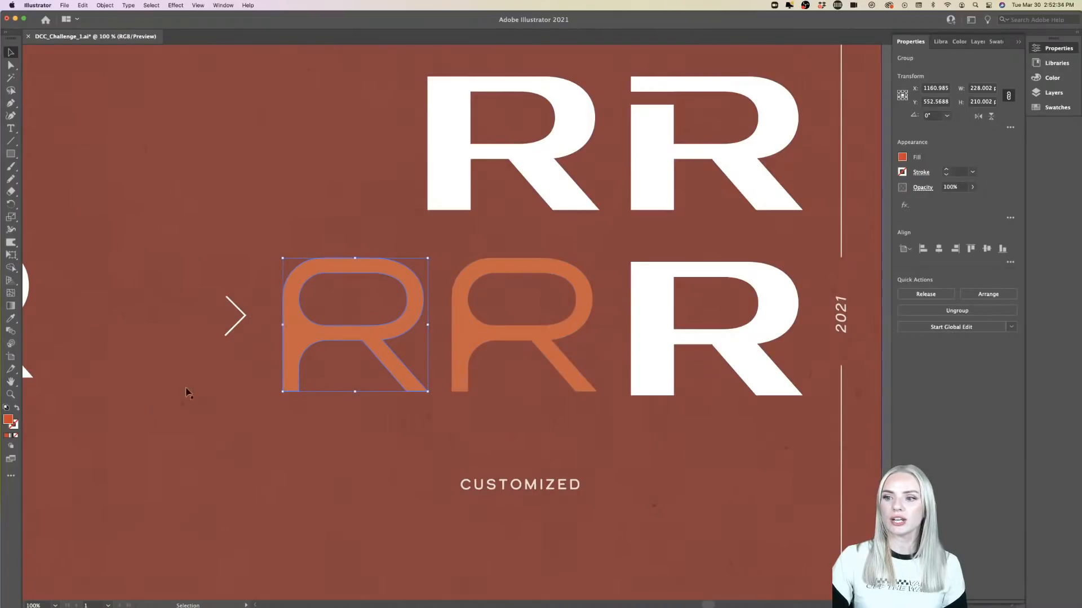
{"action": "double_click", "coordinate": [9, 420]}
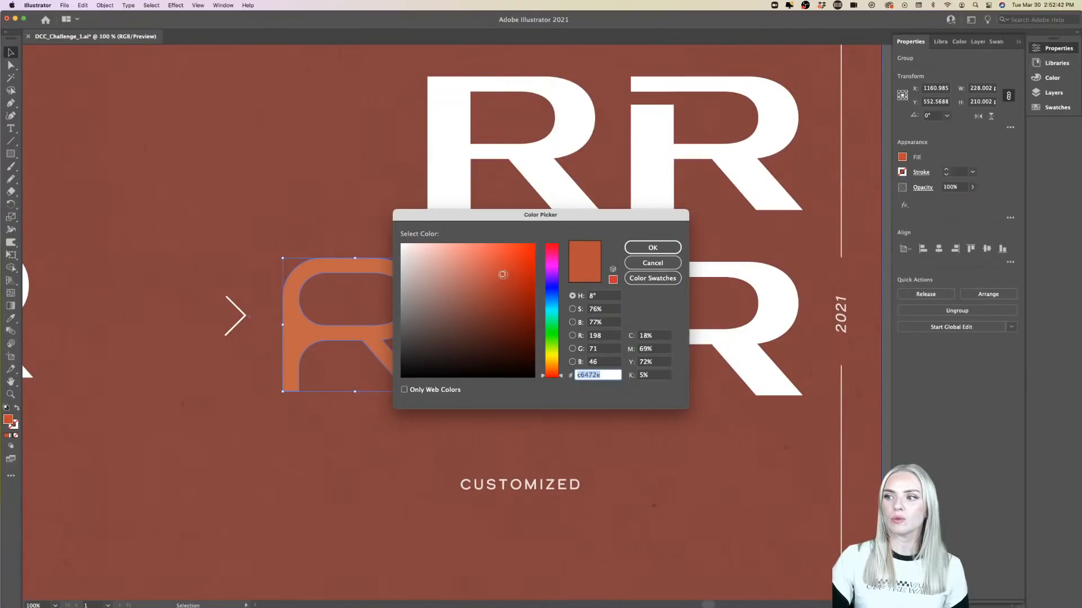
{"action": "left_click_drag", "start_coordinate": [503, 275], "coordinate": [493, 310]}
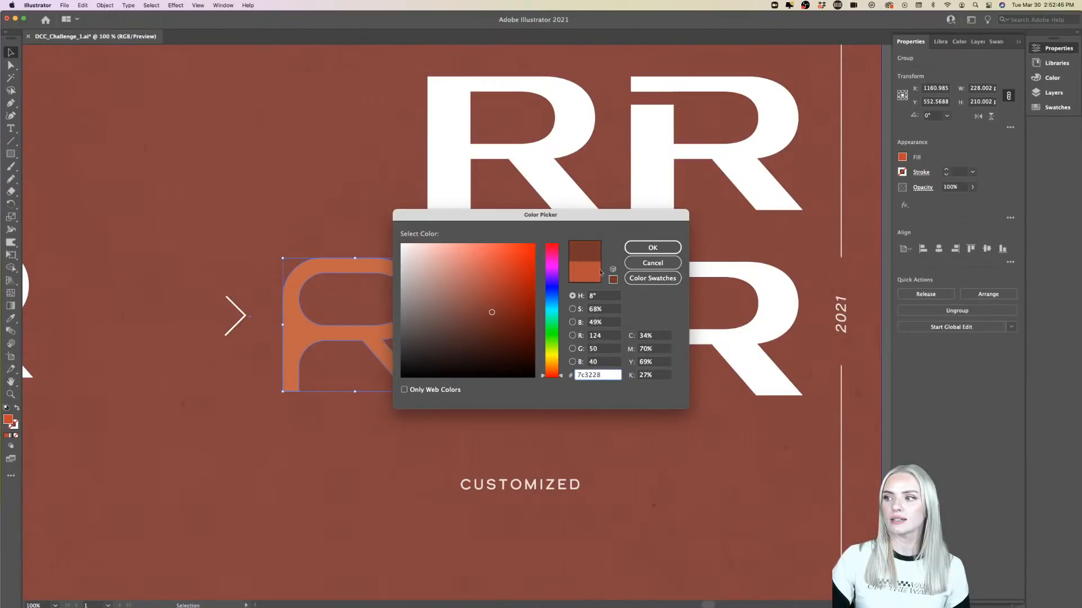
{"action": "left_click", "coordinate": [642, 247]}
- Try the dark R as a drop shadow over the orange R, offset about 8 px right and 7 px down, and remove it
{"action": "left_click_drag", "start_coordinate": [409, 330], "coordinate": [582, 333]}
{"action": "scroll", "coordinate": [467, 289], "scroll_direction": "up", "scroll_amount": 8}
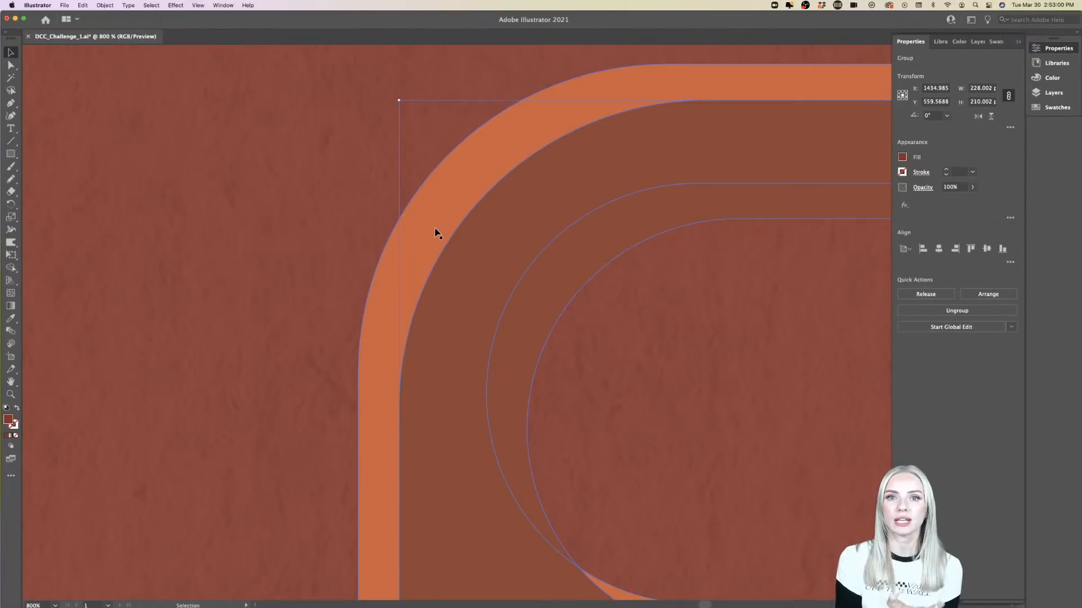
{"action": "scroll", "coordinate": [435, 229], "scroll_direction": "down", "scroll_amount": 6}
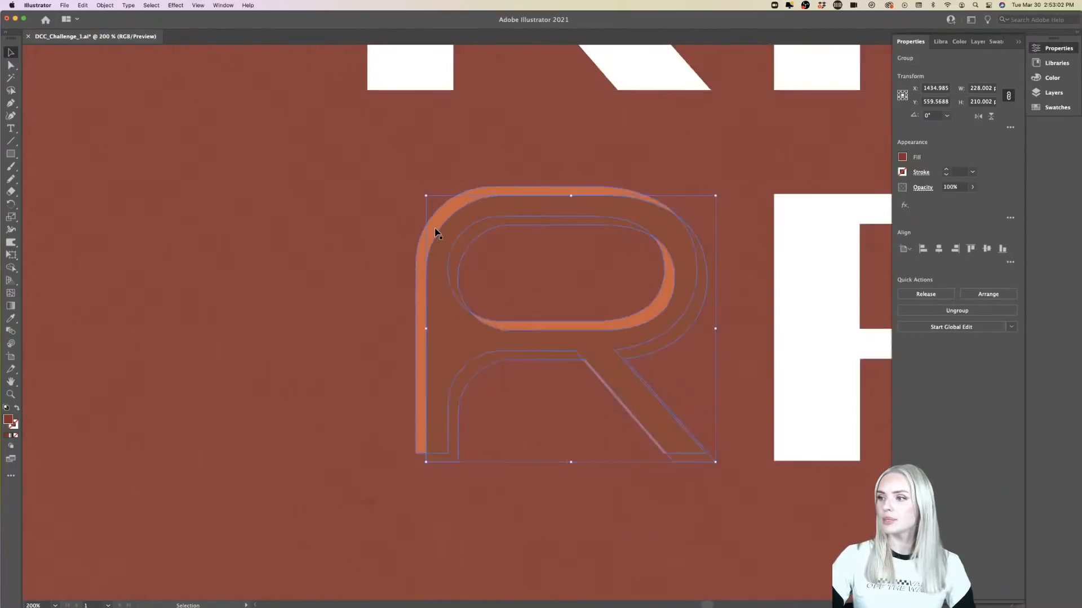
{"action": "left_click", "coordinate": [287, 241]}
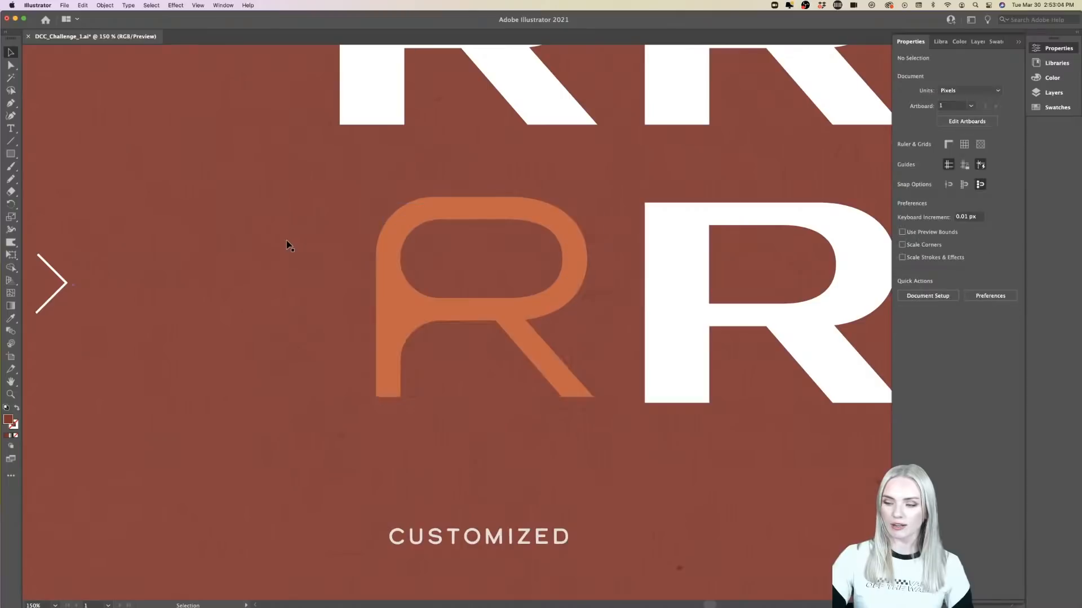
{"action": "scroll", "coordinate": [286, 243], "scroll_direction": "down", "scroll_amount": 4}
{"action": "scroll", "coordinate": [286, 246], "scroll_direction": "up", "scroll_amount": 2}
{"action": "scroll", "coordinate": [286, 245], "scroll_direction": "left", "scroll_amount": 2}
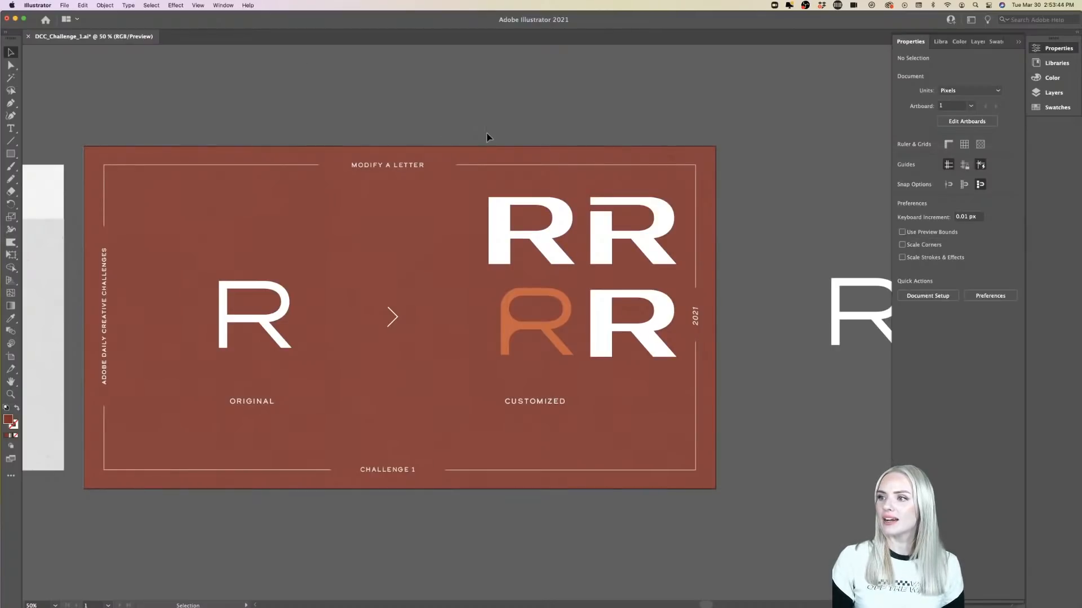
{"action": "left_click", "coordinate": [531, 157]}
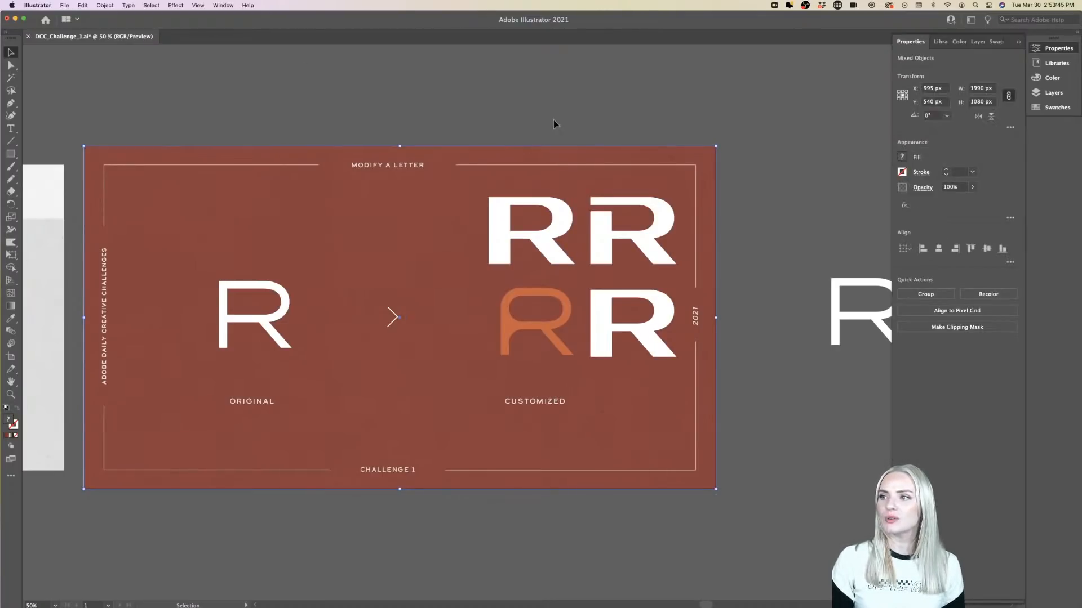
{"action": "left_click", "coordinate": [554, 120]}
{"action": "left_click", "coordinate": [541, 156]}
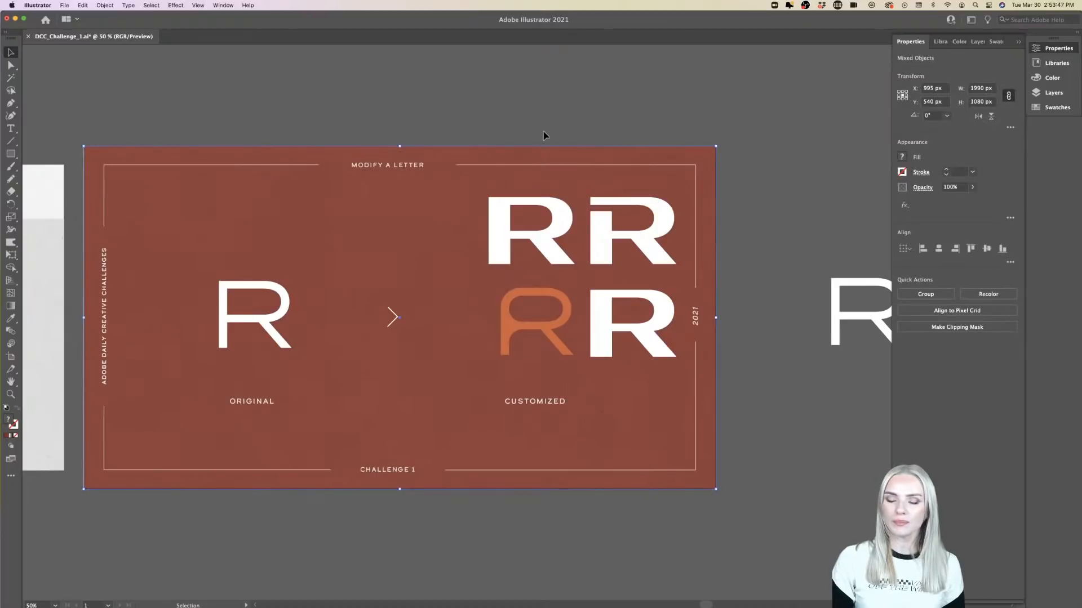
{"action": "left_click", "coordinate": [543, 134]}
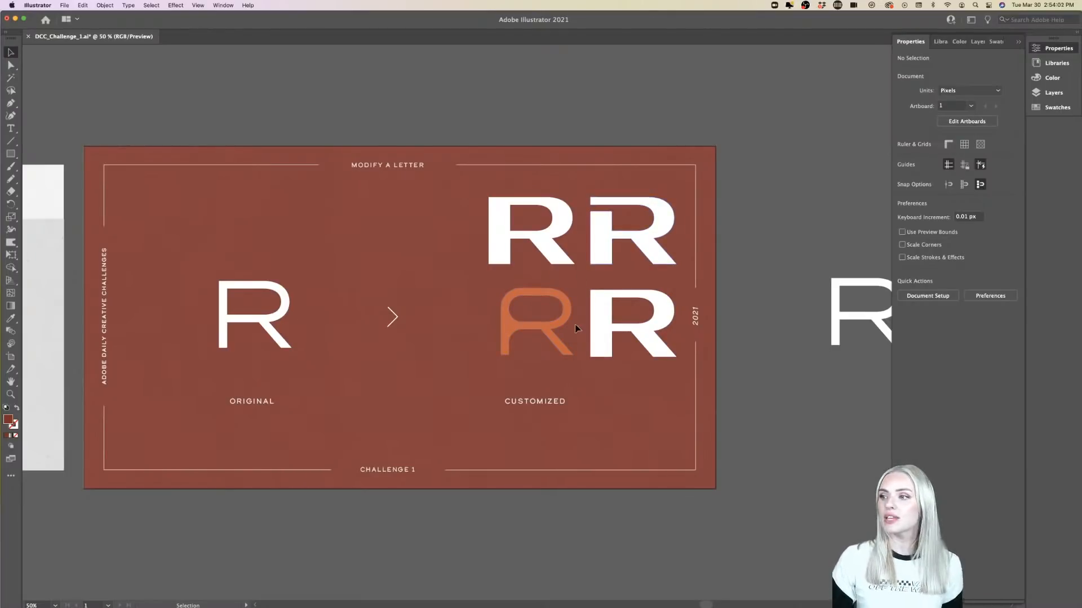
- Move the three white R variants off the artboard to its upper right and reposition the orange R at about X 1421, Y 523.6 px
{"action": "left_click", "coordinate": [554, 242]}
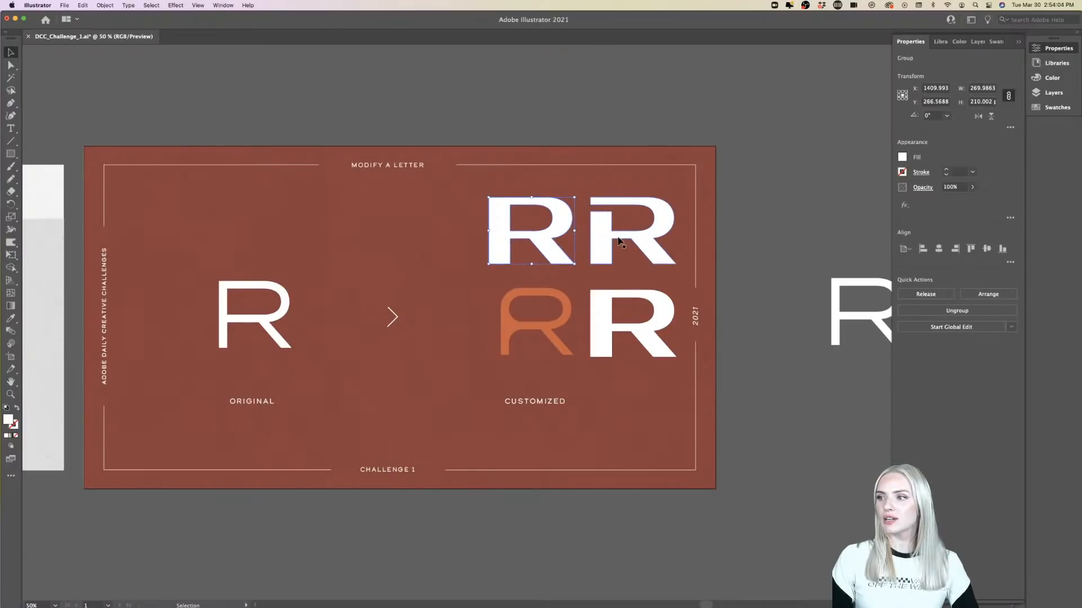
{"action": "left_click", "coordinate": [605, 236], "text": "shift"}
{"action": "left_click", "coordinate": [606, 309], "text": "shift"}
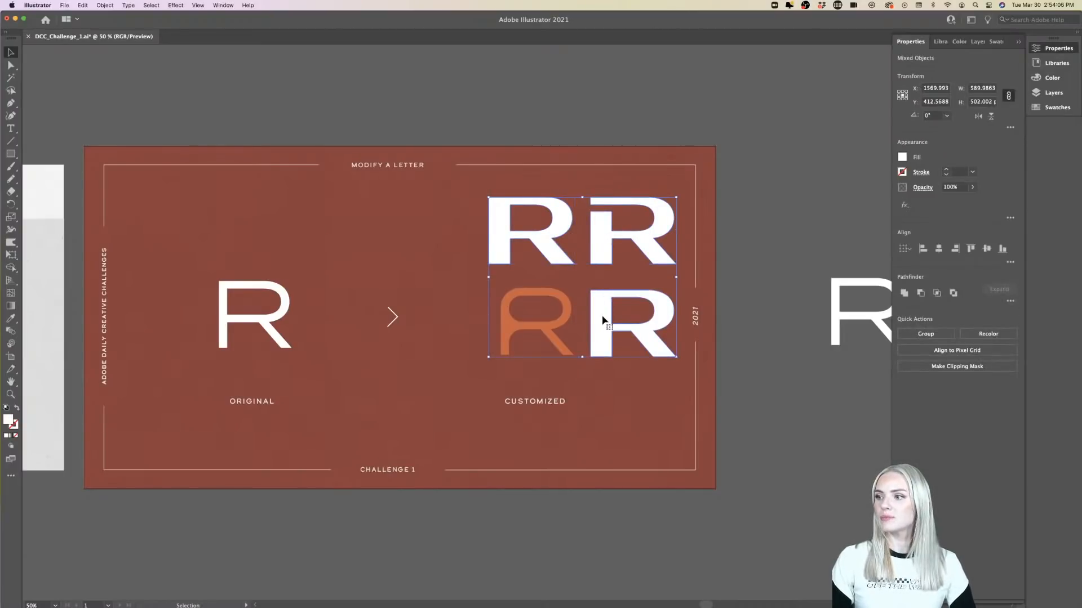
{"action": "left_click_drag", "start_coordinate": [606, 314], "coordinate": [807, 158]}
{"action": "left_click", "coordinate": [758, 311]}
{"action": "scroll", "coordinate": [757, 311], "scroll_direction": "down", "scroll_amount": 2}
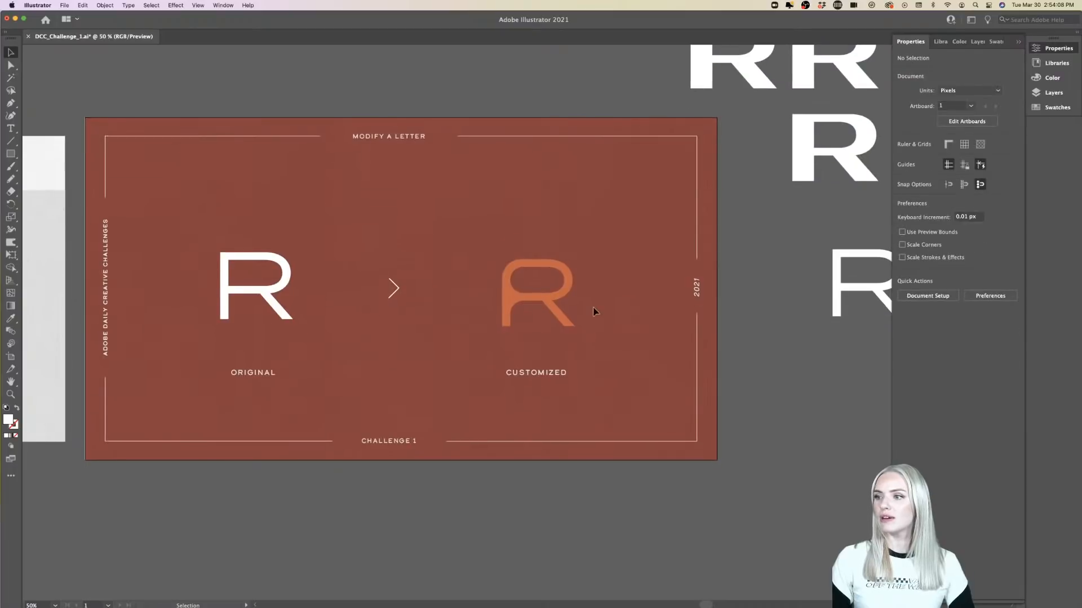
{"action": "left_click_drag", "start_coordinate": [555, 314], "coordinate": [553, 307]}
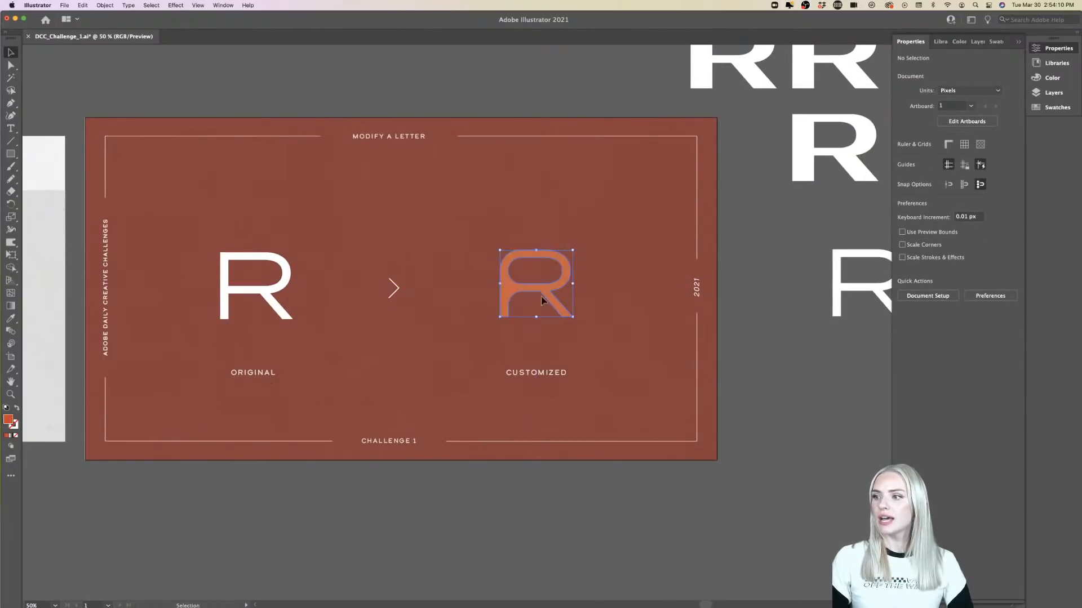
- Export the design as DCC_Challenge_1.jpg in JPEG format to the DCC 03/29 folder, using all artboards
{"action": "left_click", "coordinate": [63, 6]}
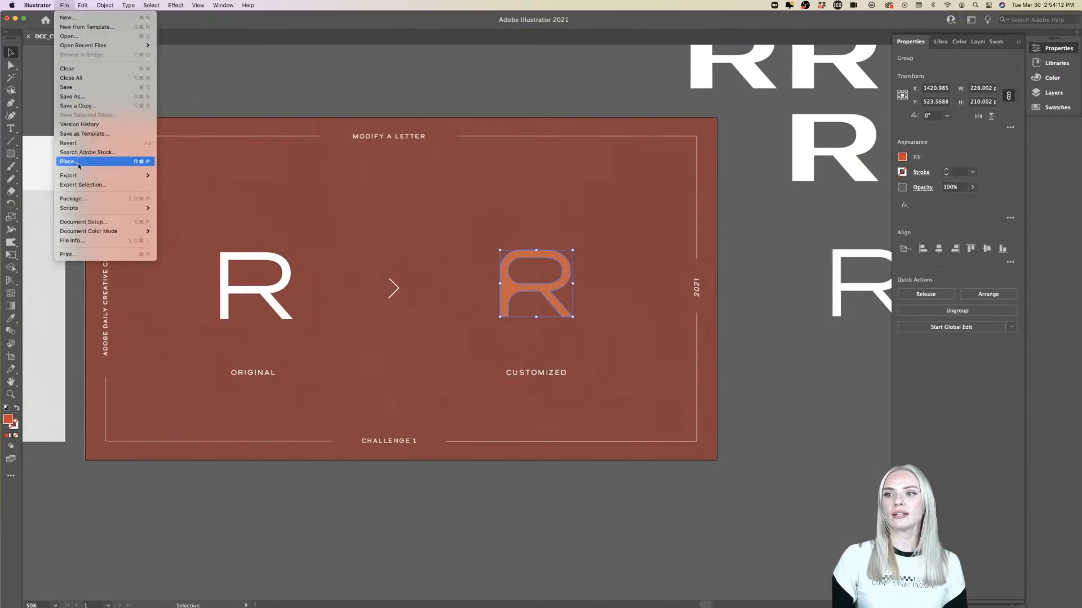
{"action": "mouse_move", "coordinate": [79, 175]}
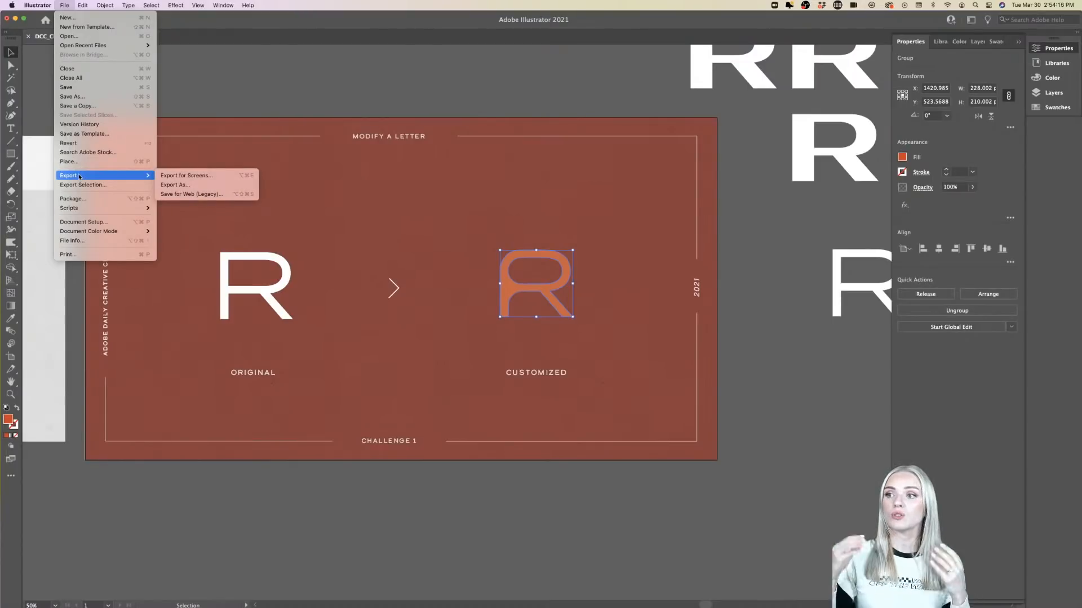
{"action": "left_click", "coordinate": [169, 185]}
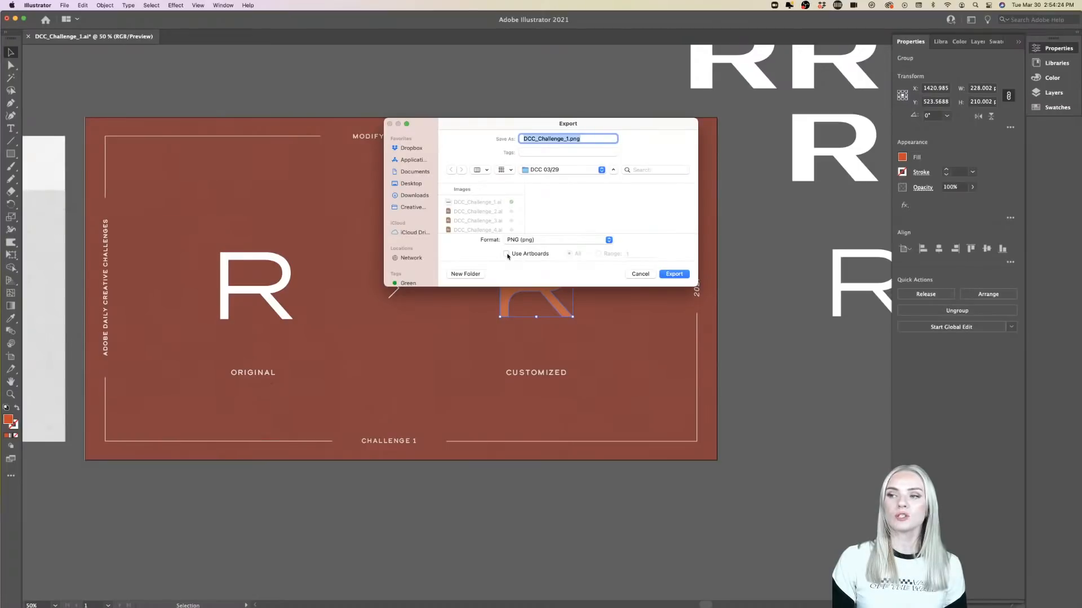
{"action": "left_click", "coordinate": [506, 254]}
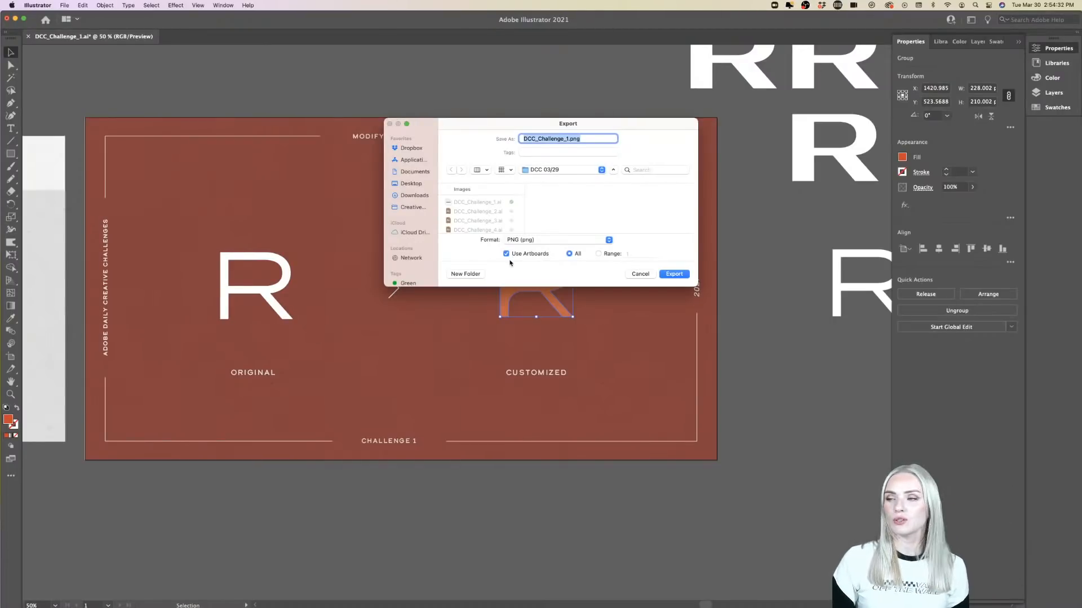
{"action": "left_click", "coordinate": [608, 240]}
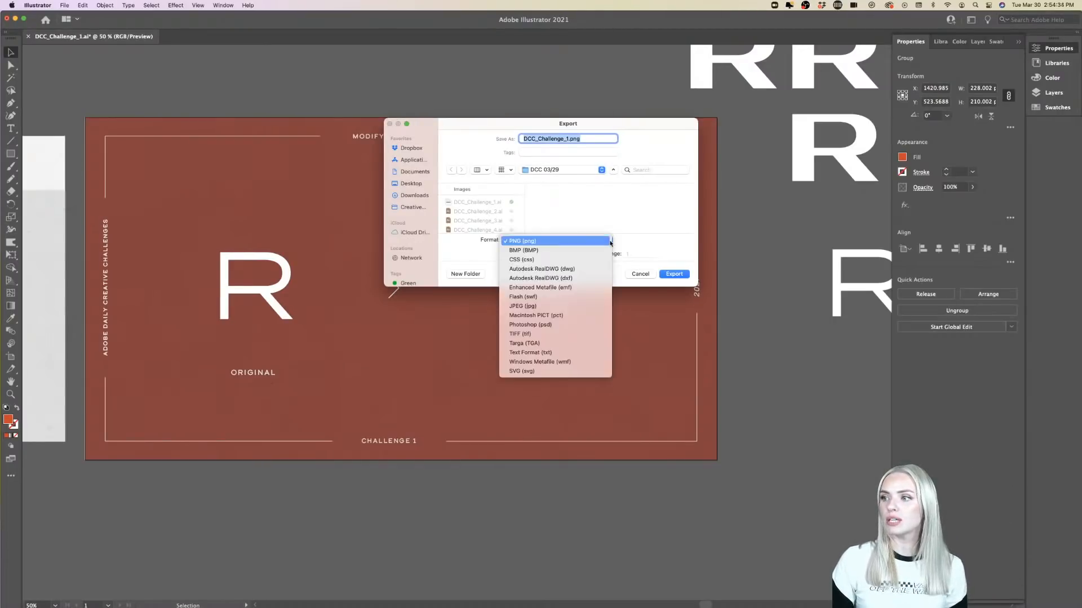
{"action": "left_click", "coordinate": [546, 306]}
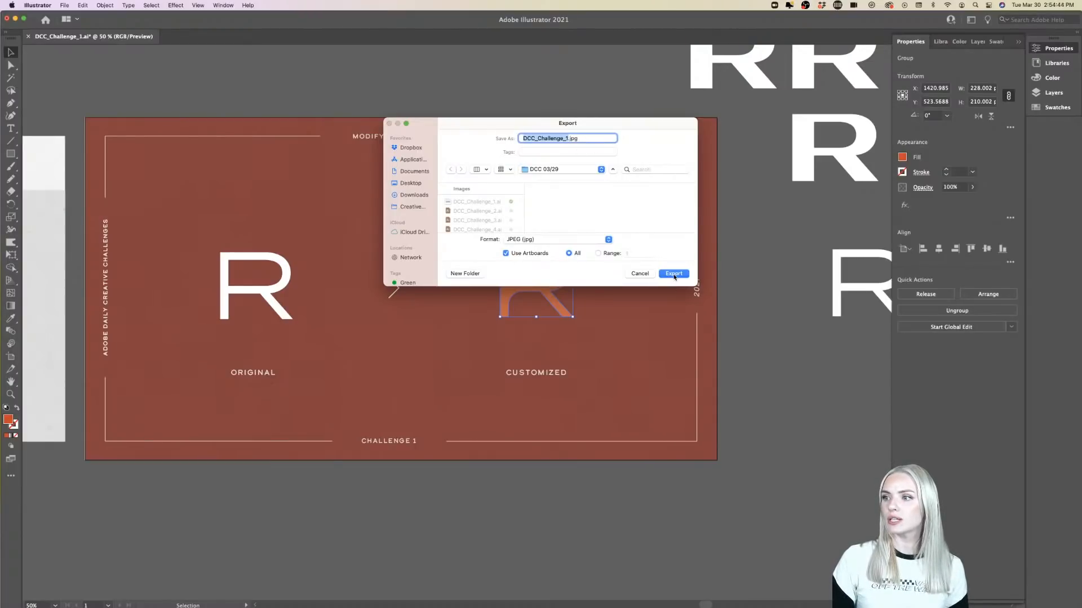
{"action": "left_click", "coordinate": [674, 274]}
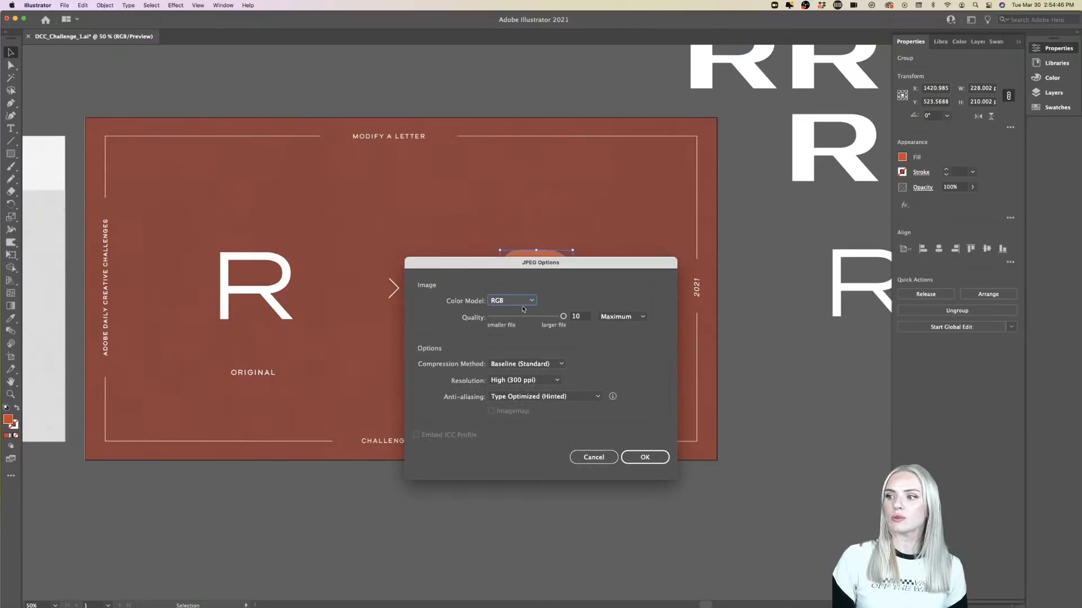
- Set the JPEG resolution to Medium (150 ppi), complete the export and clear the selection
{"action": "left_click", "coordinate": [557, 381]}
{"action": "left_click", "coordinate": [516, 433]}
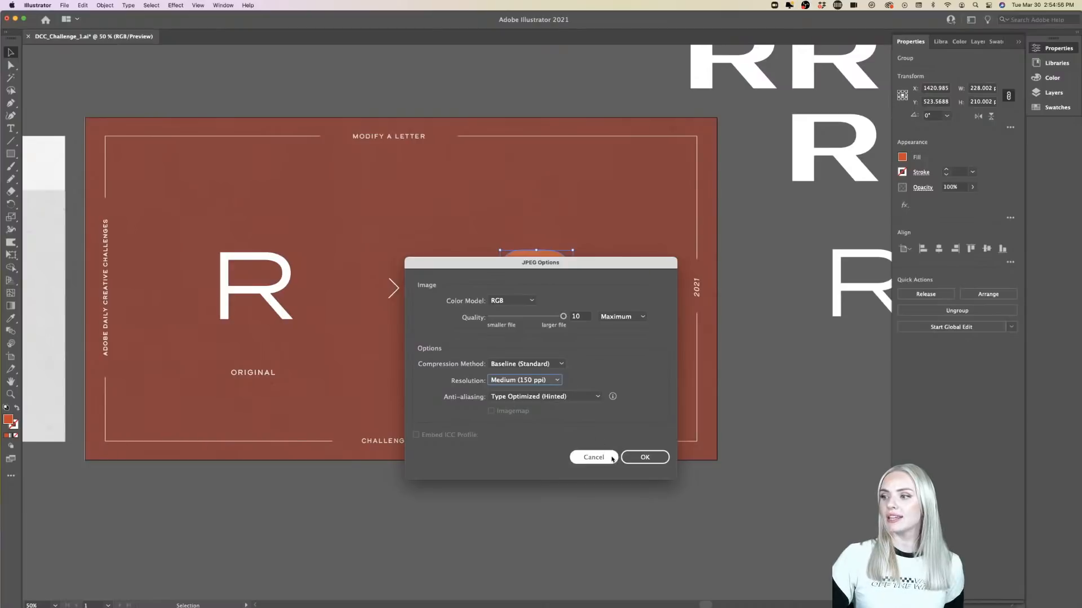
{"action": "left_click", "coordinate": [648, 459]}
{"action": "left_click", "coordinate": [655, 491]}
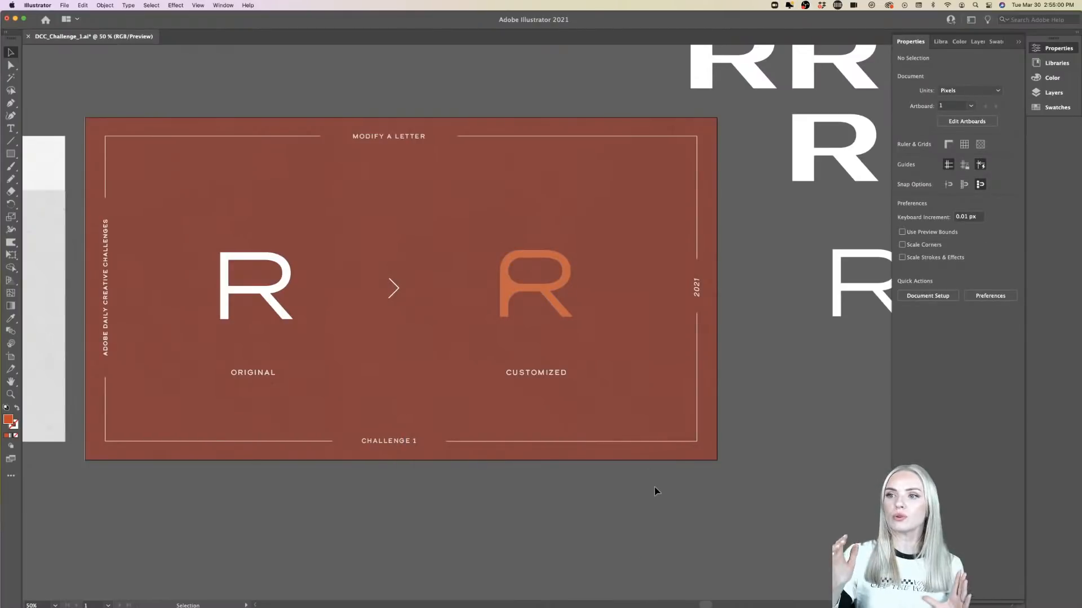
- Examine the extents of the challenge artboard in artboard editing mode, and leave that mode
{"action": "scroll", "coordinate": [655, 491], "scroll_direction": "left", "scroll_amount": 10}
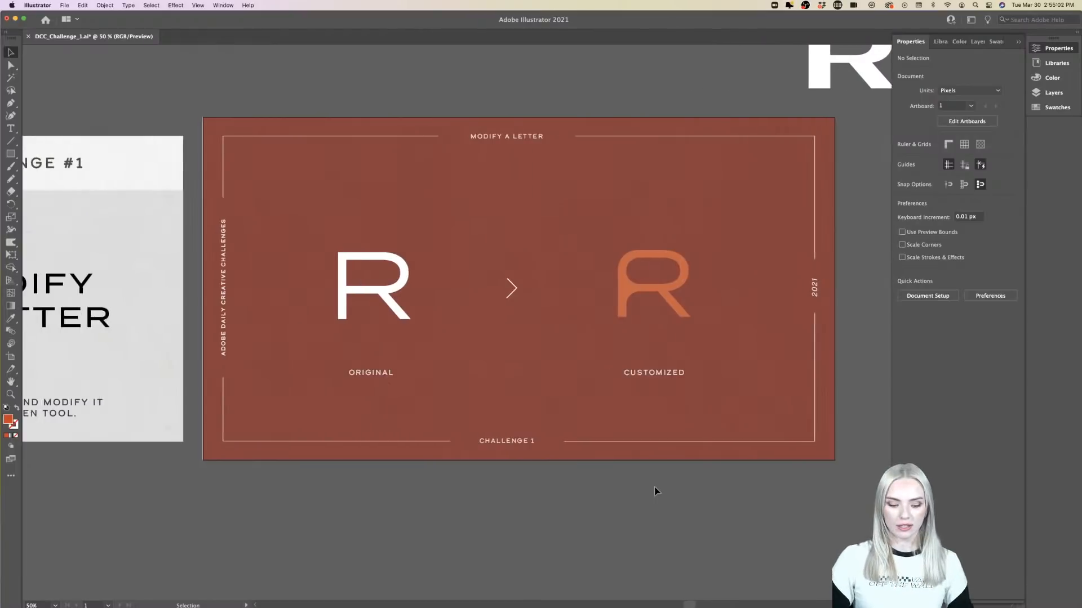
{"action": "key", "text": "super+minus"}
{"action": "scroll", "coordinate": [655, 491], "scroll_direction": "down", "scroll_amount": 5}
{"action": "scroll", "coordinate": [655, 491], "scroll_direction": "right", "scroll_amount": 2}
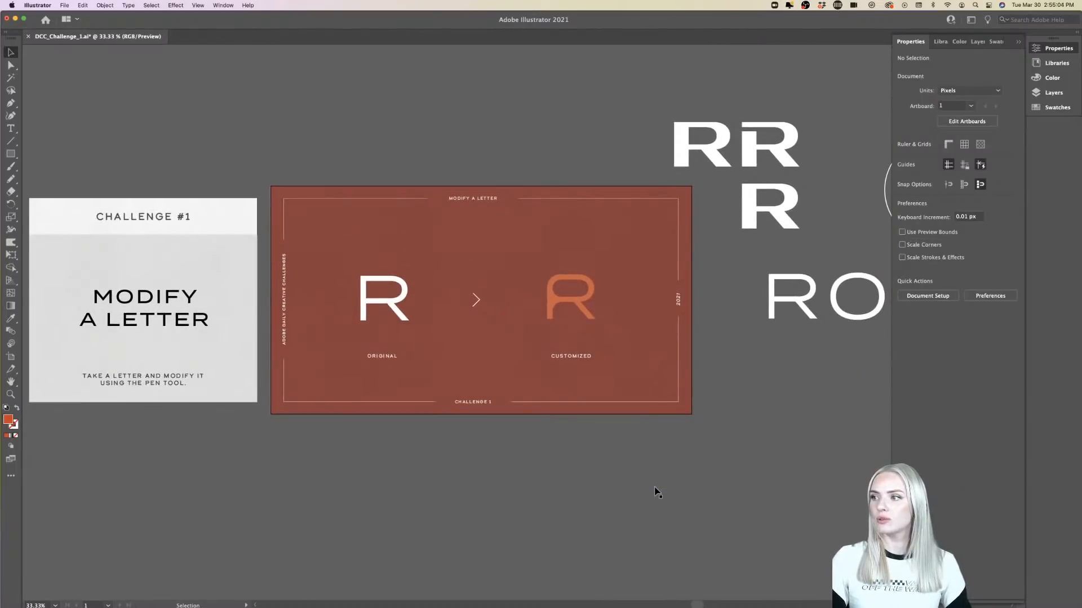
{"action": "left_click", "coordinate": [11, 357]}
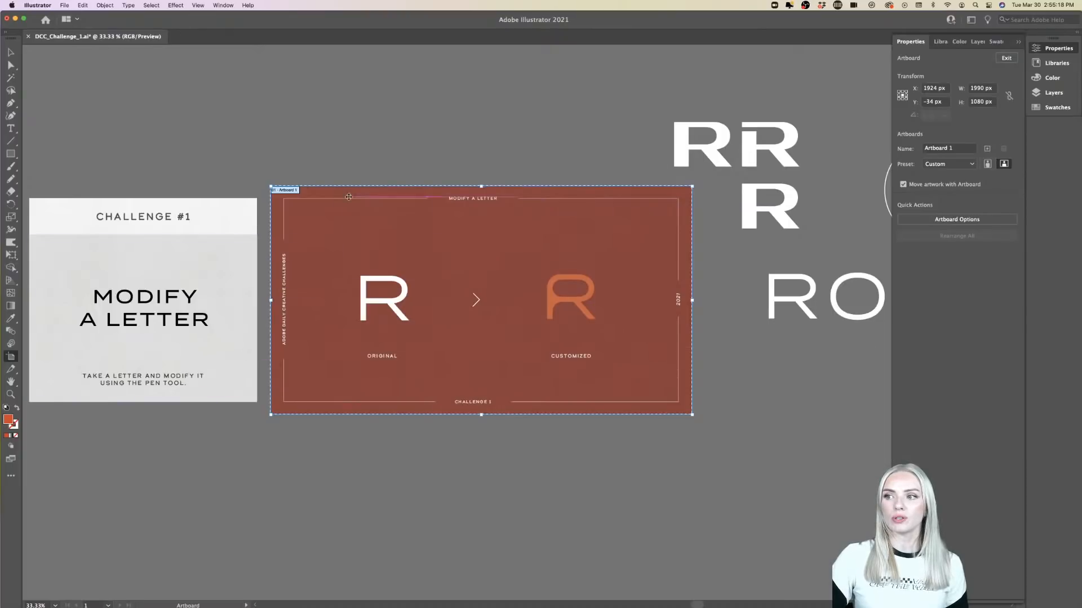
{"action": "left_click", "coordinate": [10, 52]}
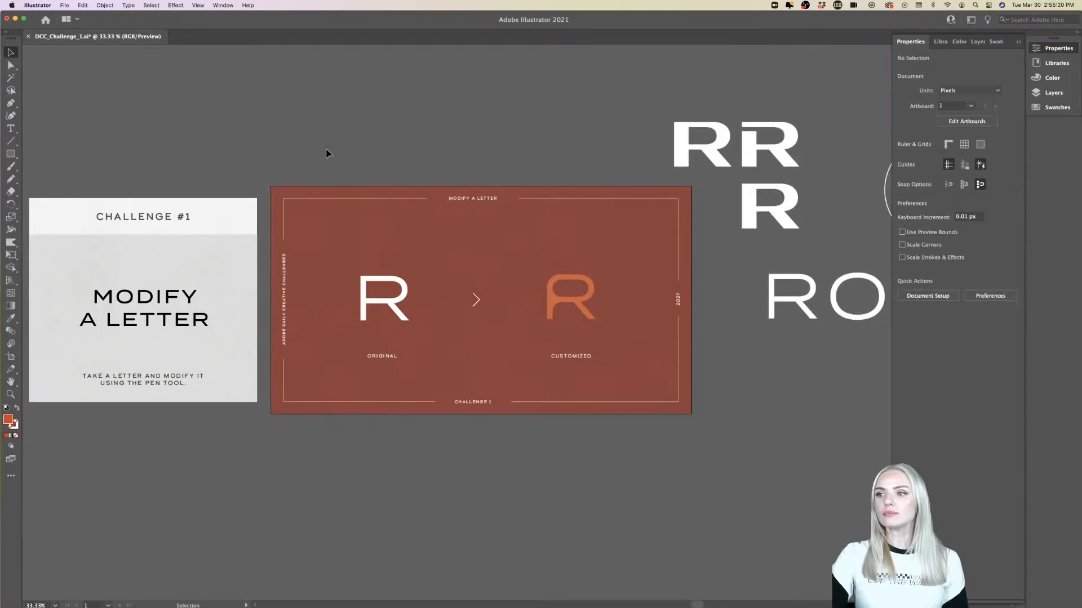